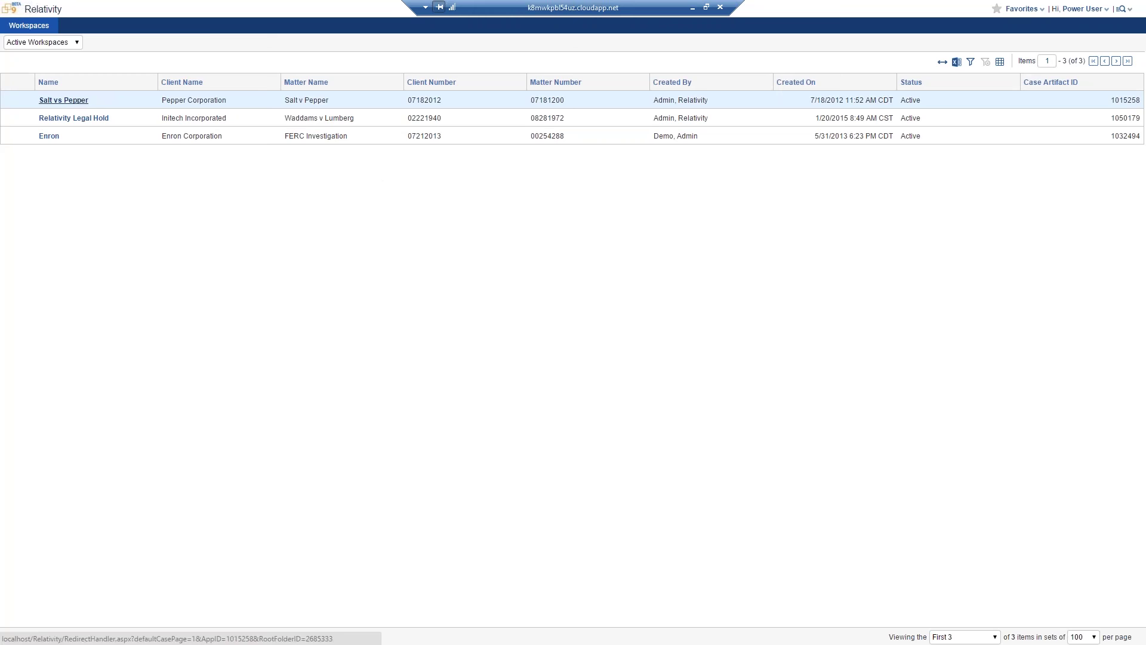
# - Open the Salt vs Pepper workspace and collapse both the folder browser and the search conditions pane
pyautogui.click(63, 100)
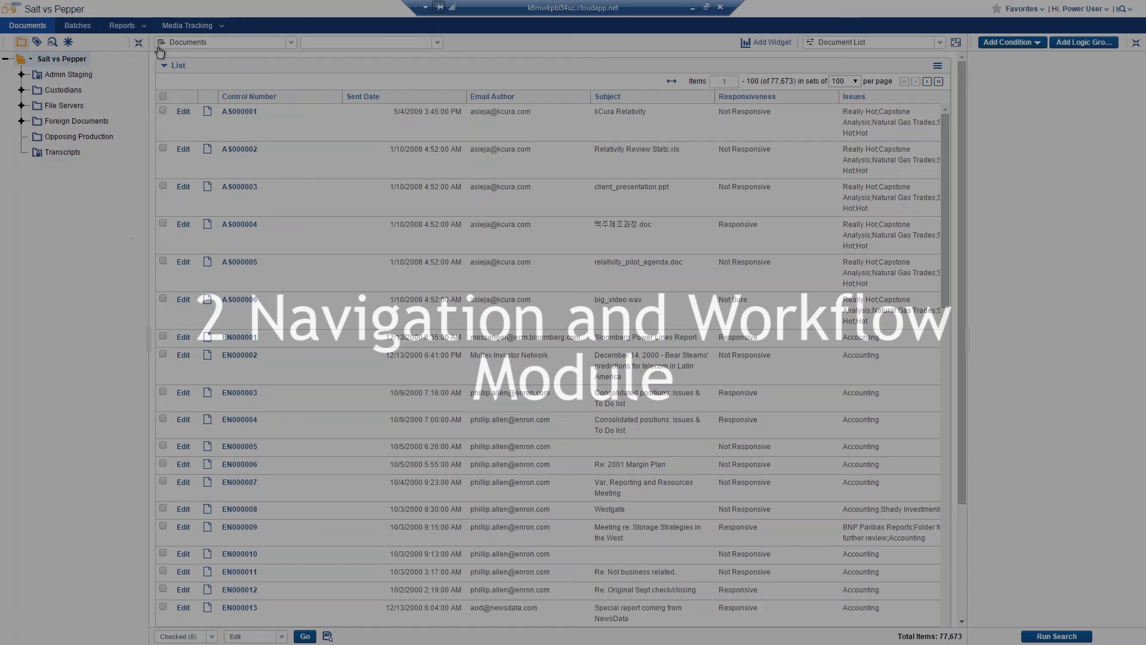
pyautogui.click(138, 43)
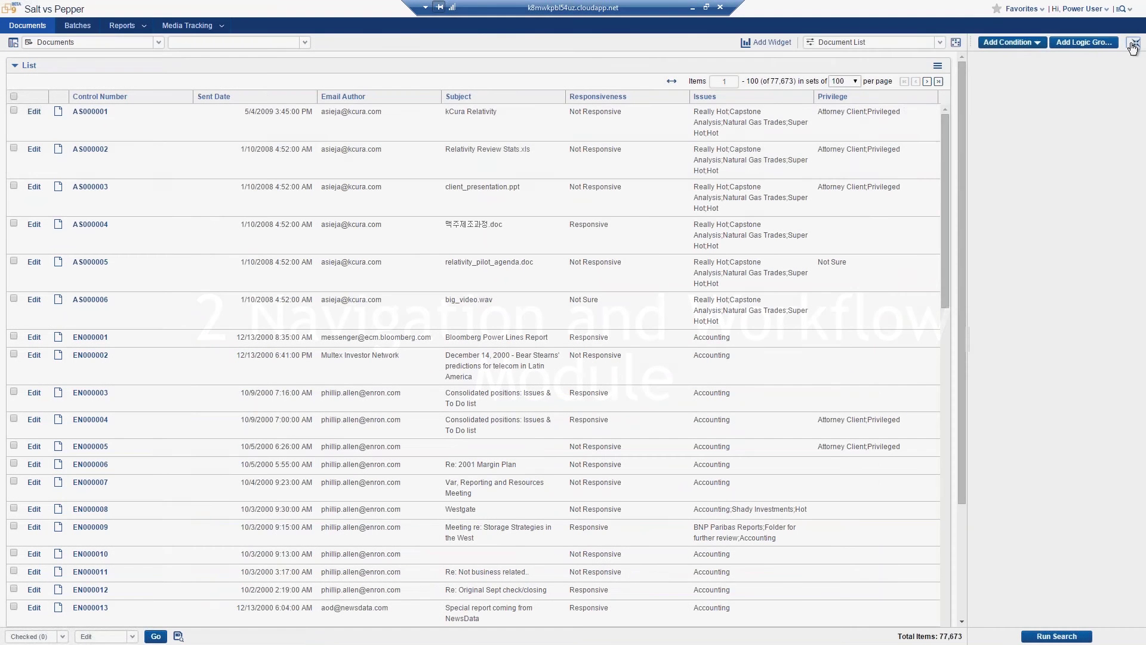
pyautogui.click(1132, 46)
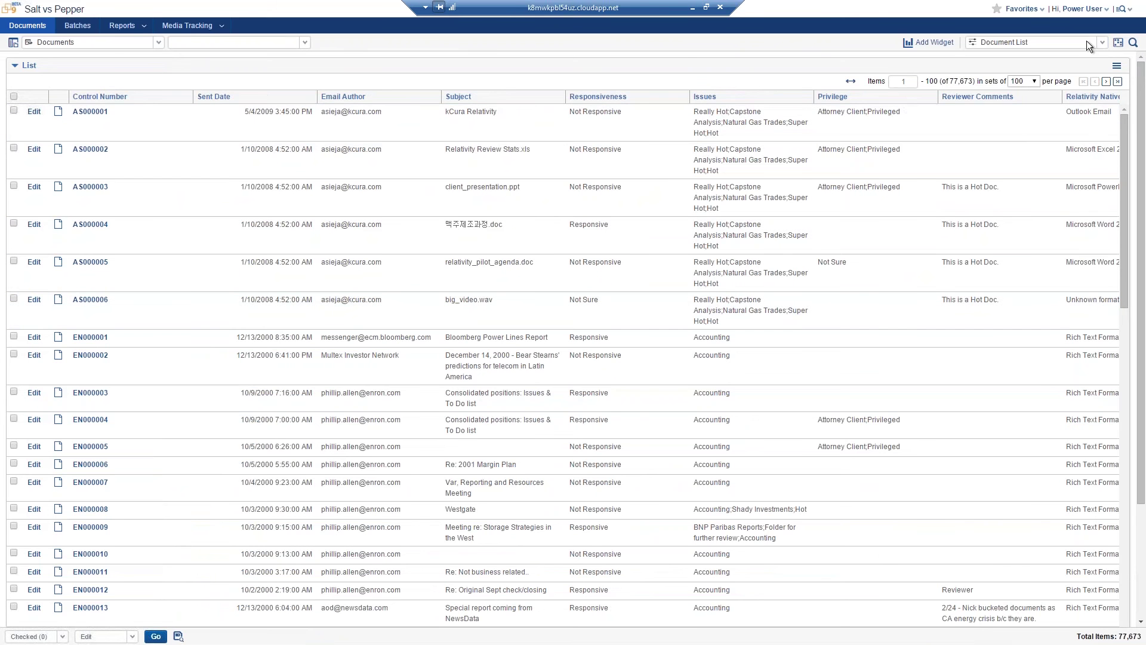
# - Switch to the Key Issues dashboard and examine the Priority Keywords per Custodian chart
pyautogui.click(1099, 44)
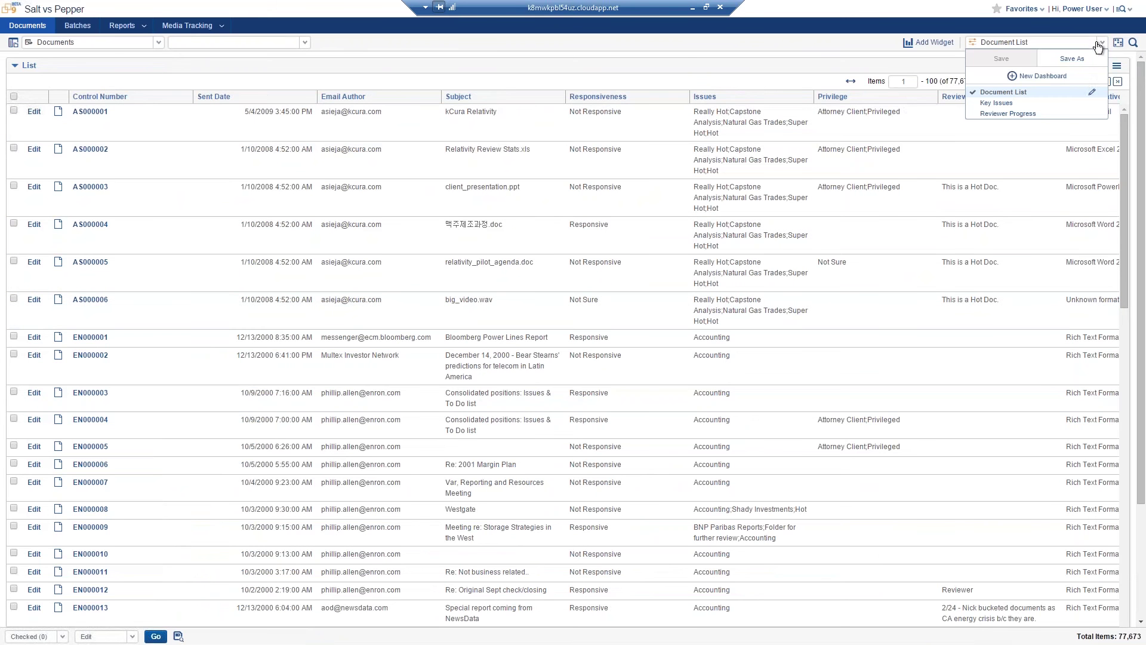
pyautogui.click(1063, 106)
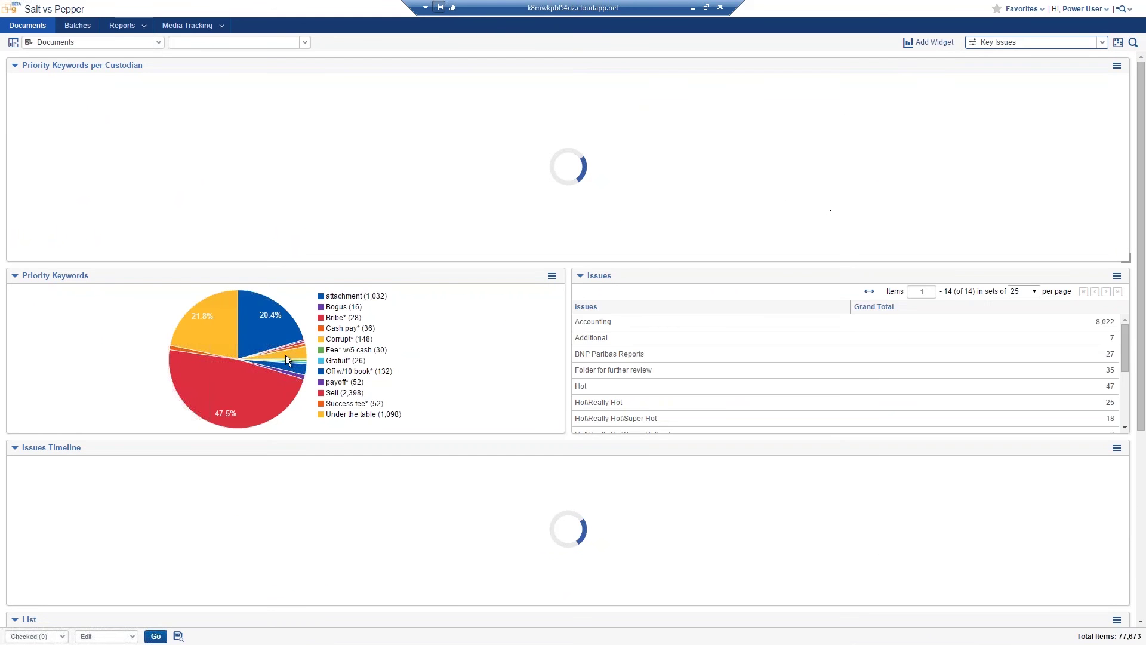
pyautogui.moveTo(266, 336)
pyautogui.moveTo(262, 174)
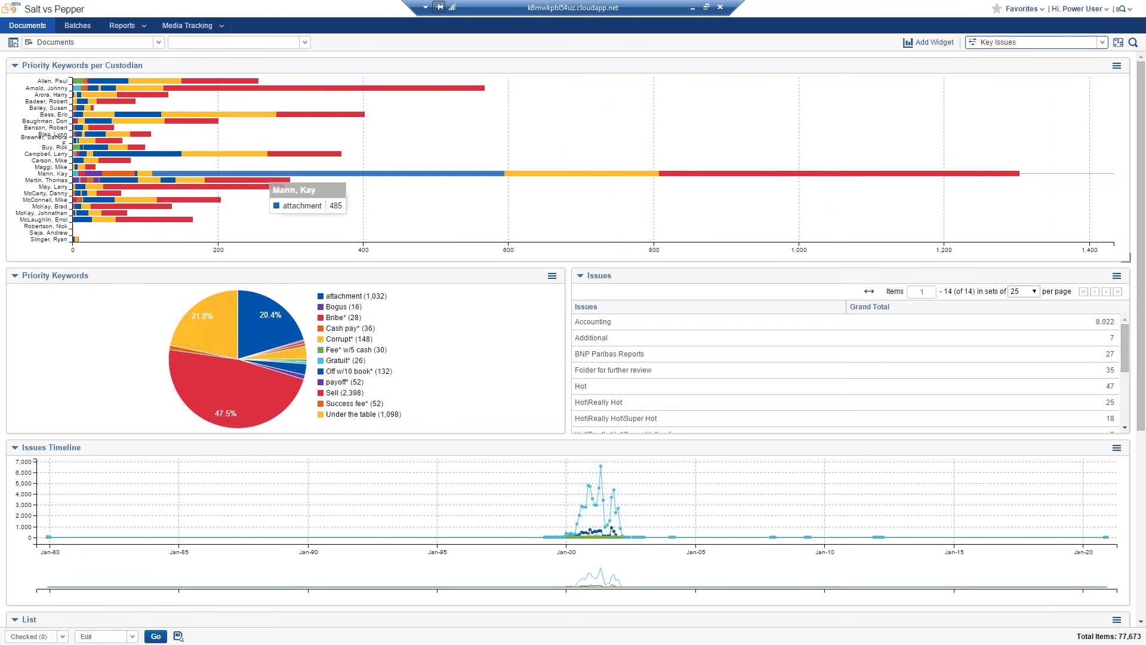
# - View the Reviewer Progress dashboard and return to the Document List dashboard
pyautogui.click(1013, 43)
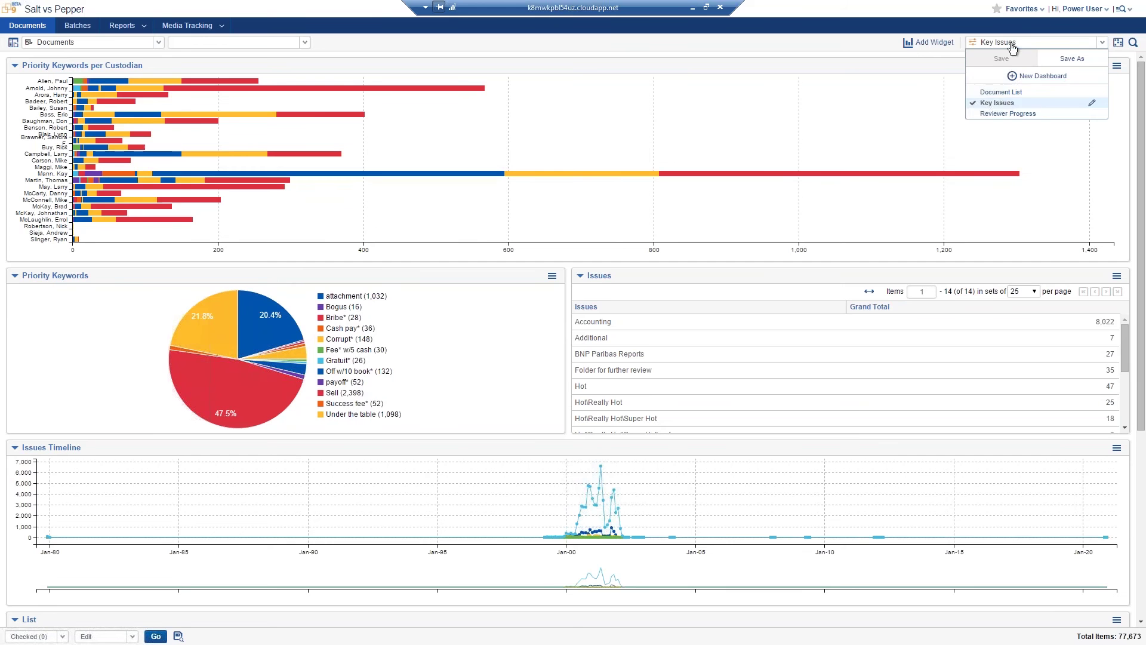
pyautogui.click(1008, 114)
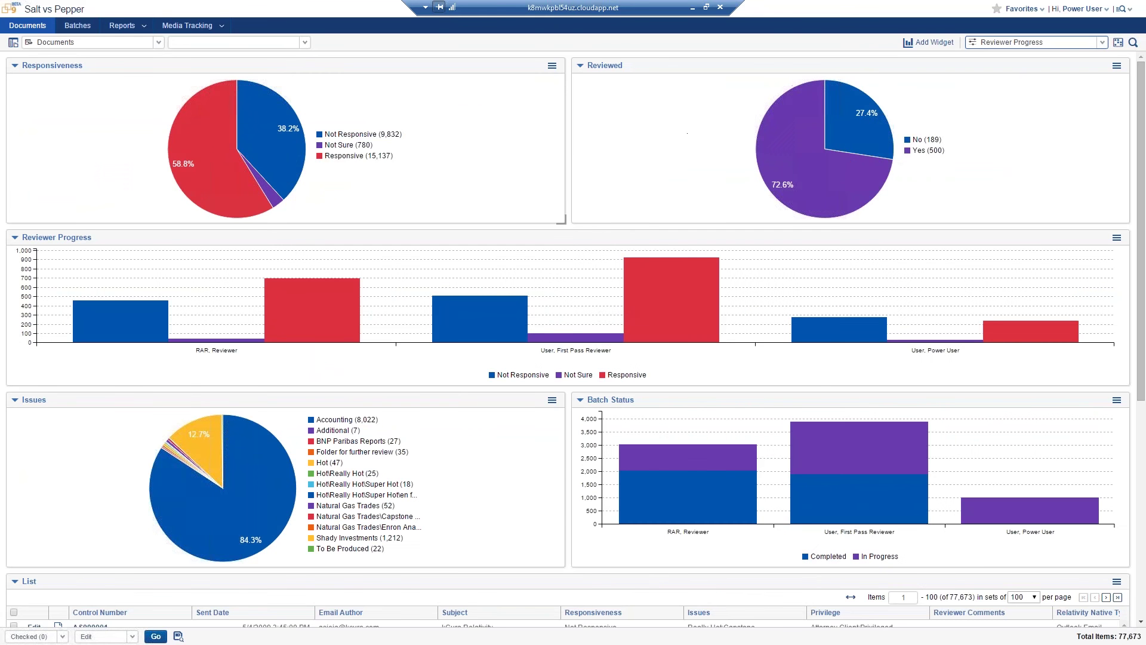
pyautogui.click(1015, 42)
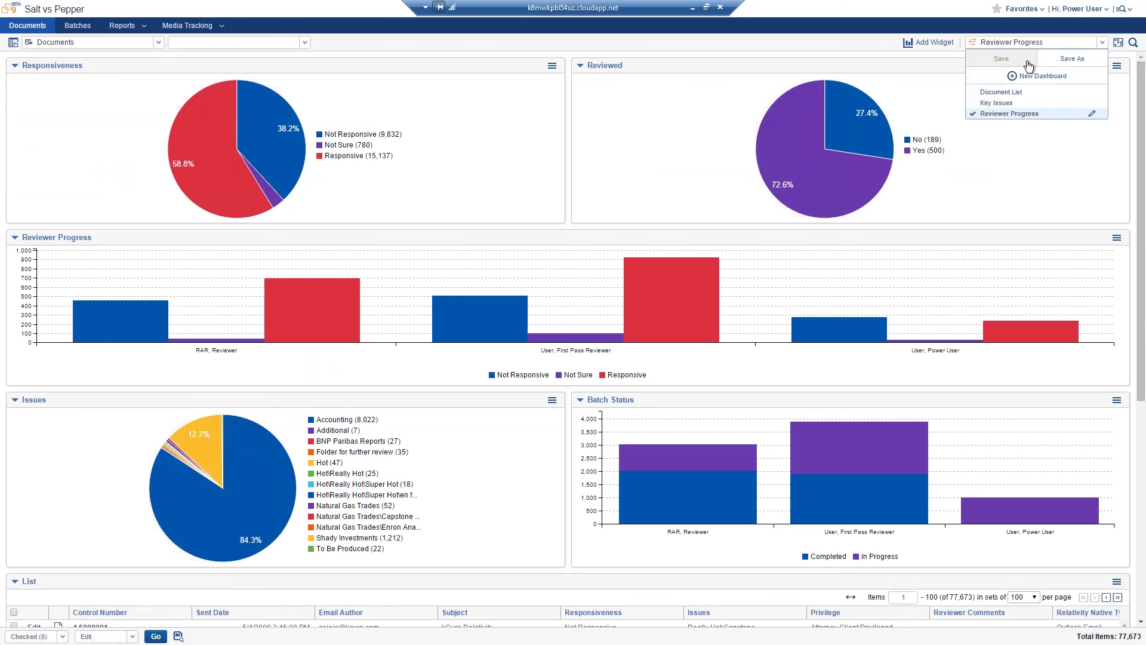
pyautogui.click(1001, 93)
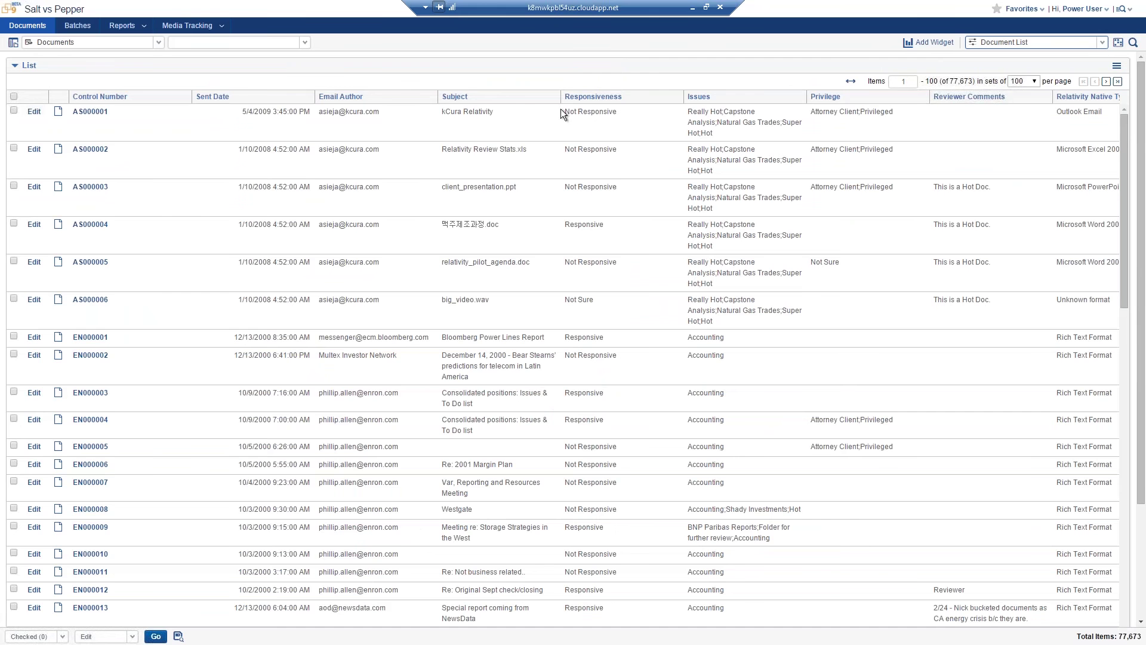
# - Show the folder browser and view the subfolders of File Servers before collapsing that branch
pyautogui.click(12, 42)
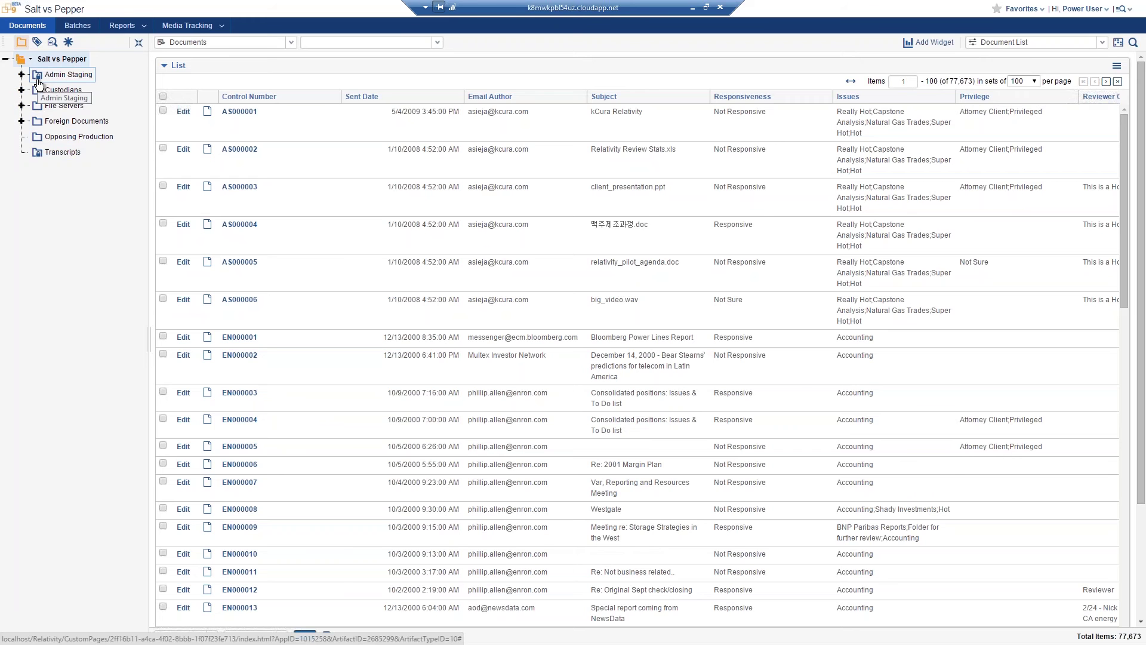
pyautogui.click(60, 107)
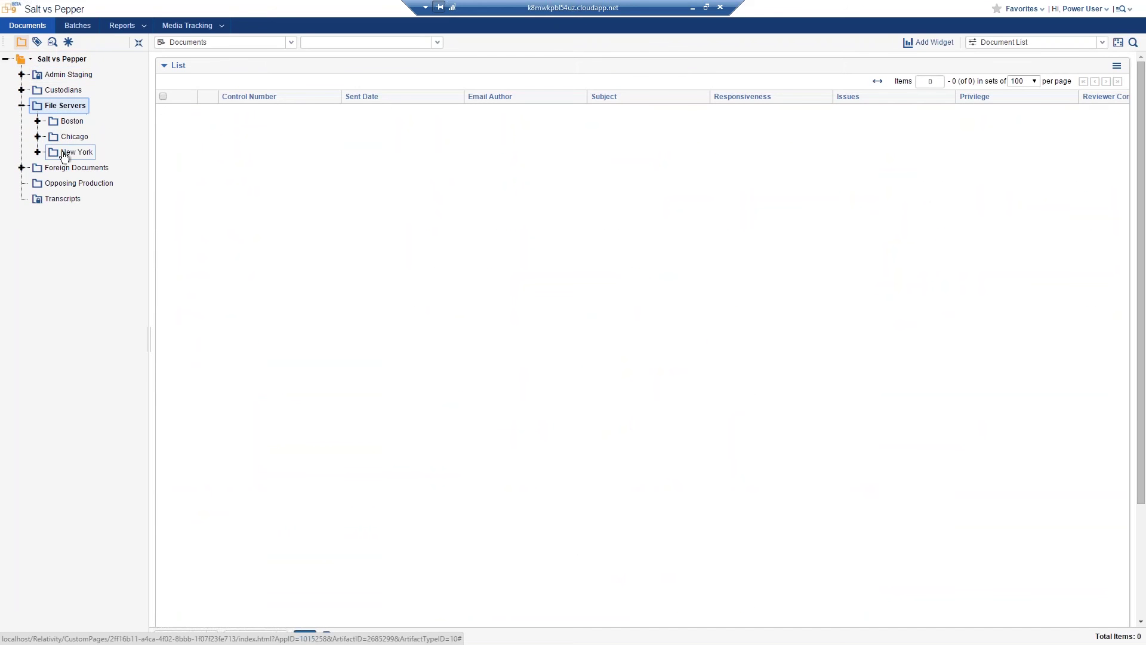
pyautogui.click(21, 106)
# - Open the second custodian's Email folder under Custodians and widen the folder browser until the subfolder names fit
pyautogui.click(53, 90)
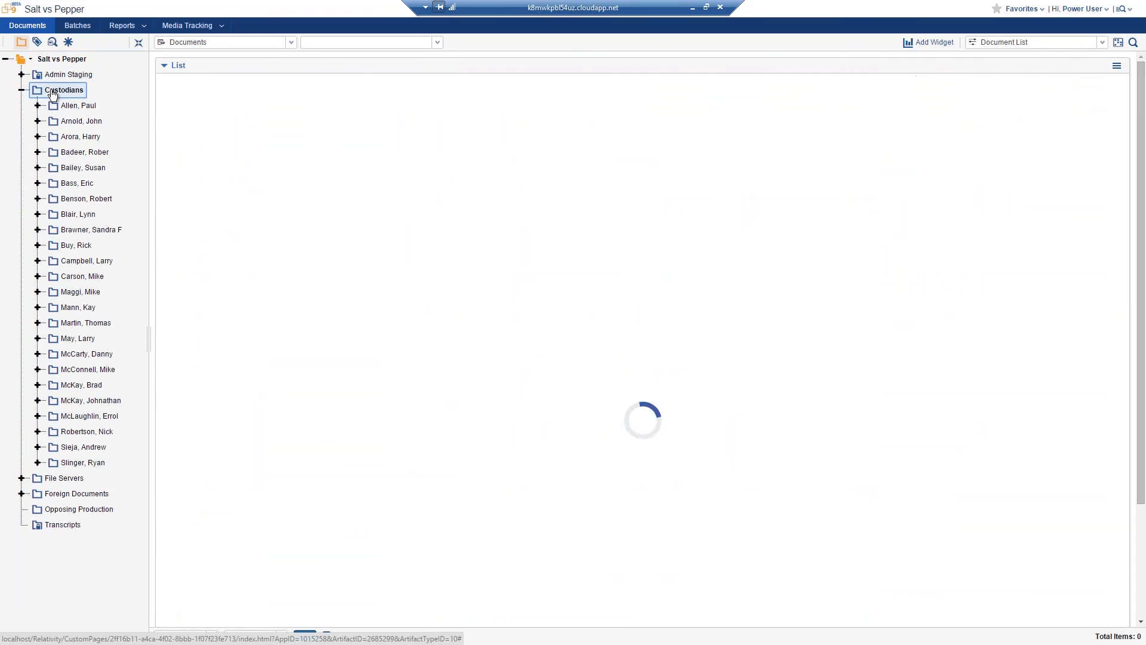
pyautogui.click(67, 122)
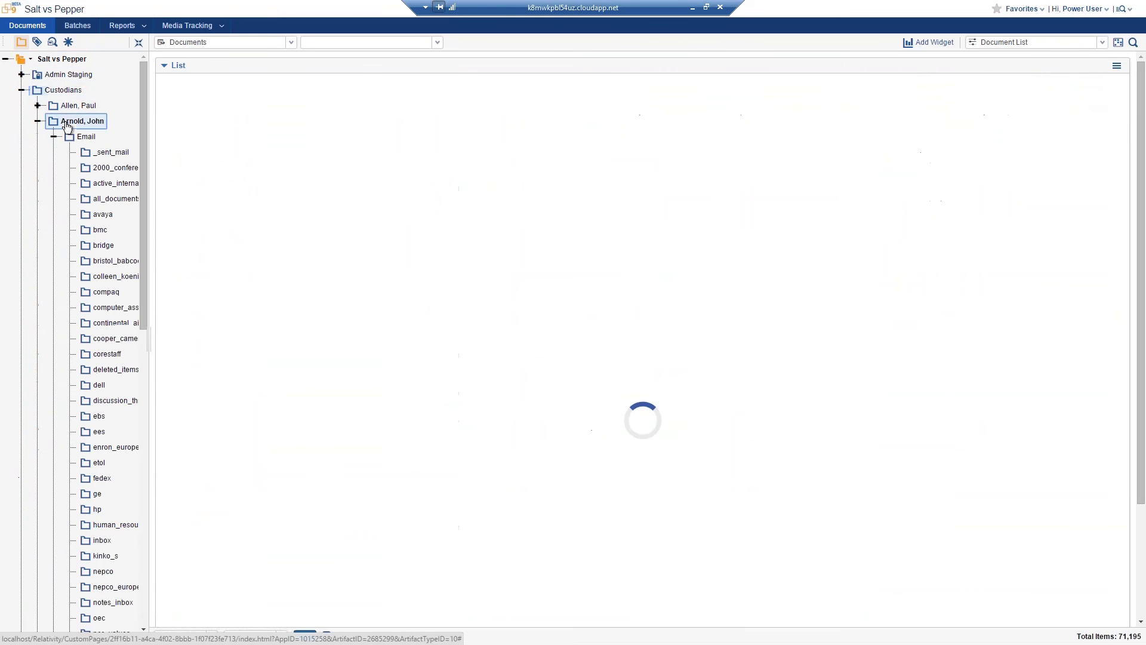
pyautogui.click(54, 137)
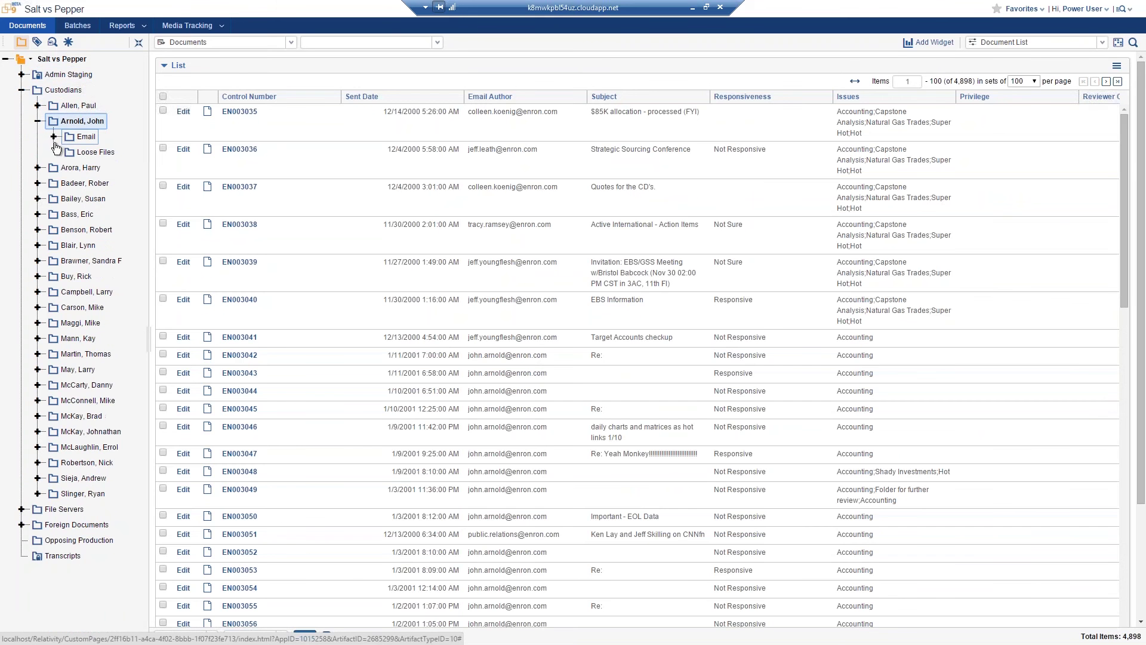
pyautogui.click(86, 138)
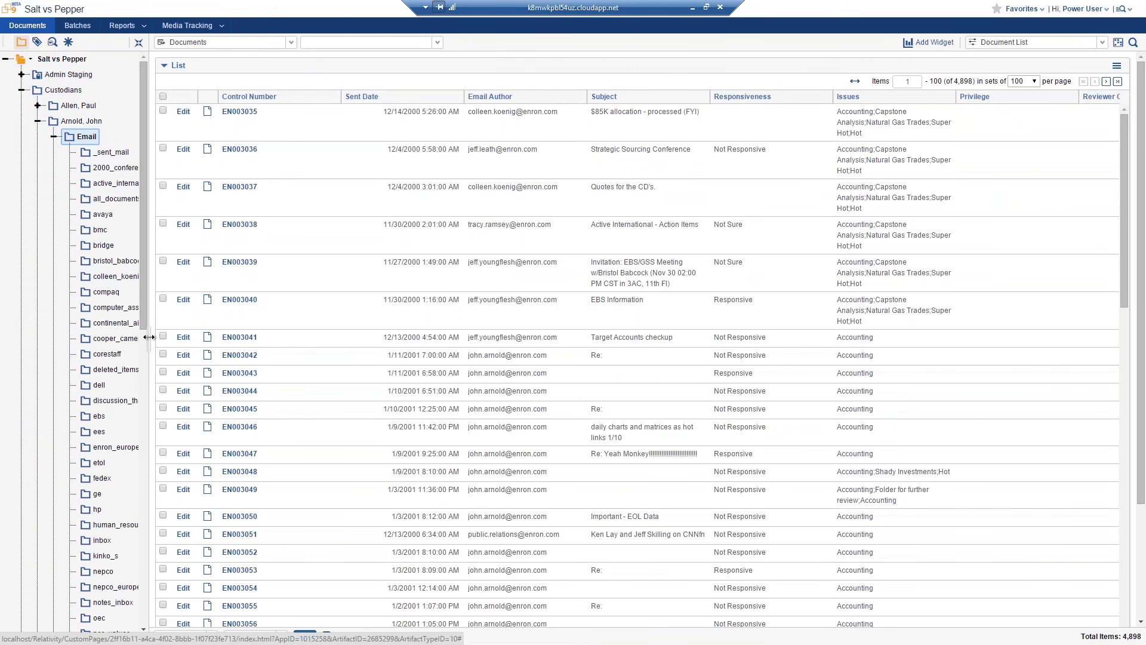
pyautogui.moveTo(152, 335); pyautogui.dragTo(177, 336)
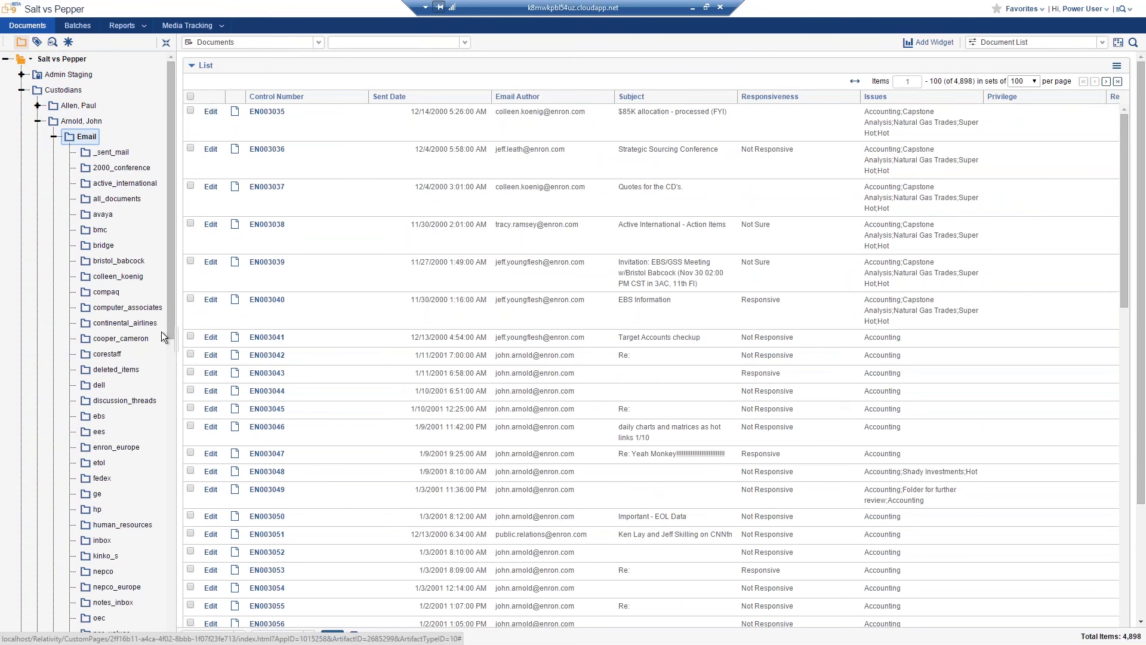
# - Examine the compaq email folder's documents and its available folder actions, and collapse the Custodians branch
pyautogui.click(117, 294)
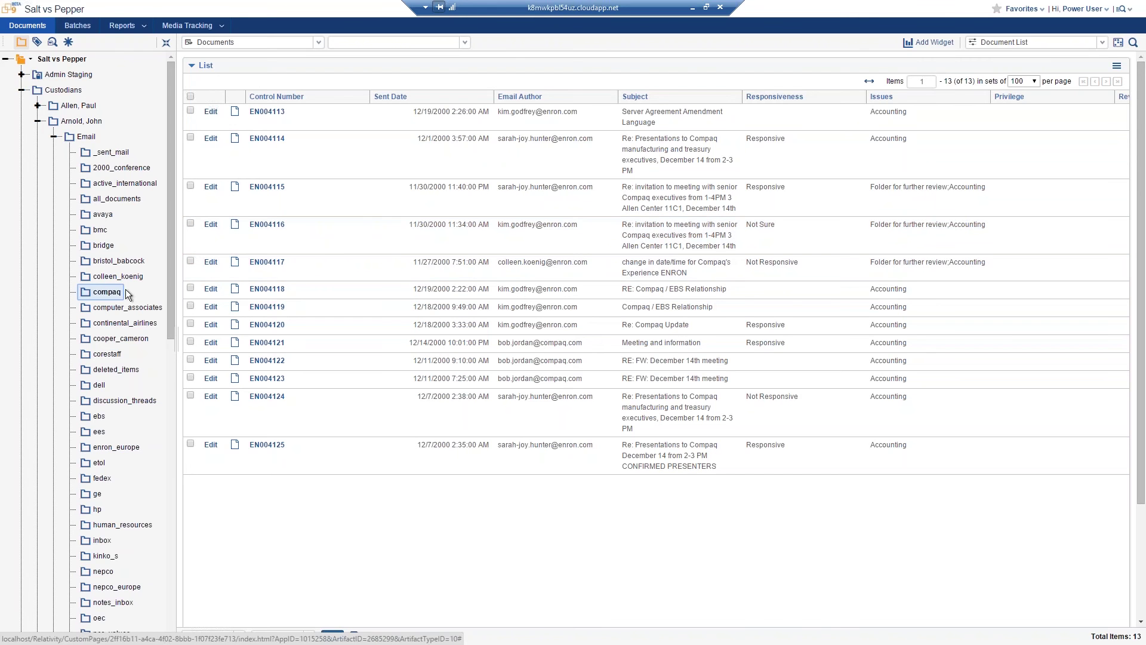
pyautogui.rightClick(107, 292)
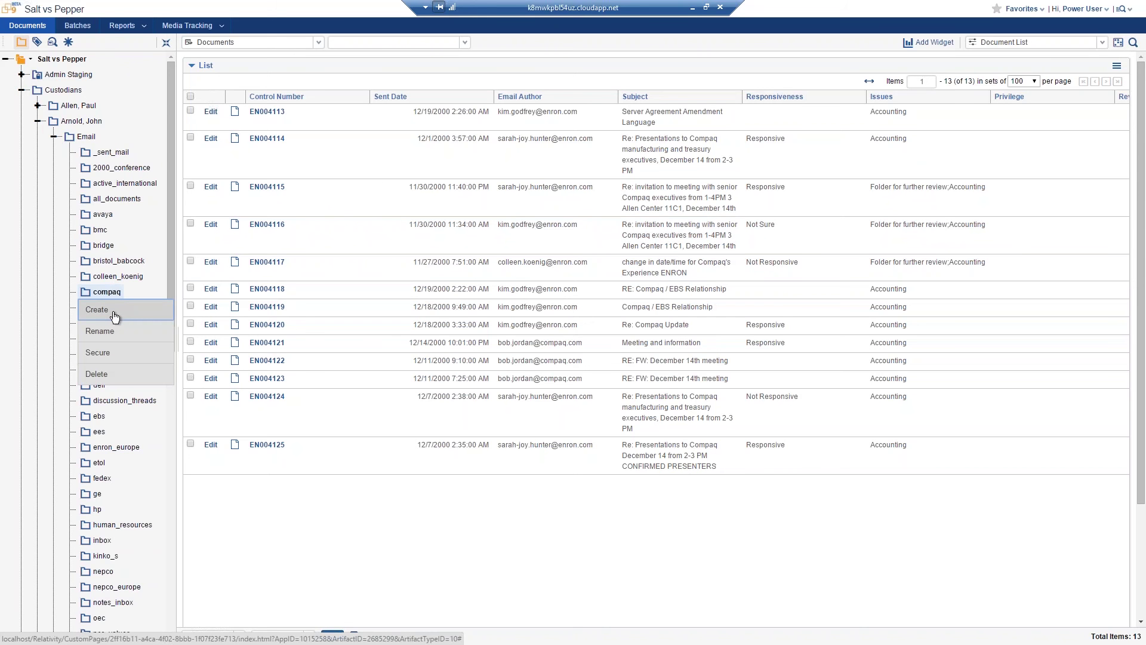
pyautogui.click(54, 136)
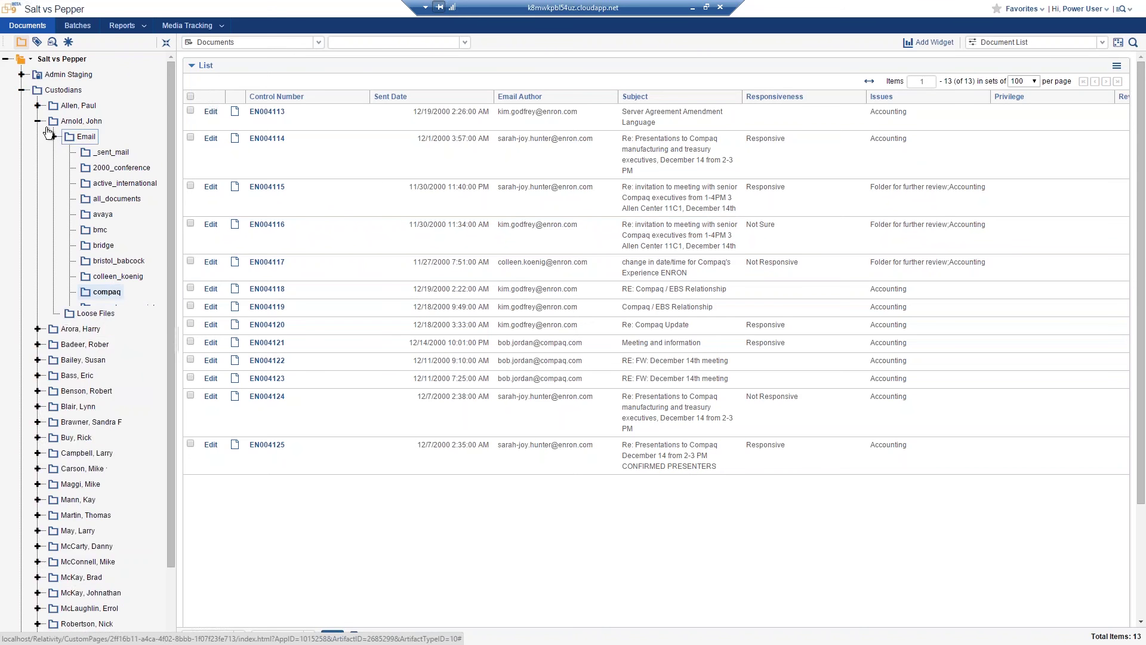
pyautogui.click(37, 121)
pyautogui.click(22, 90)
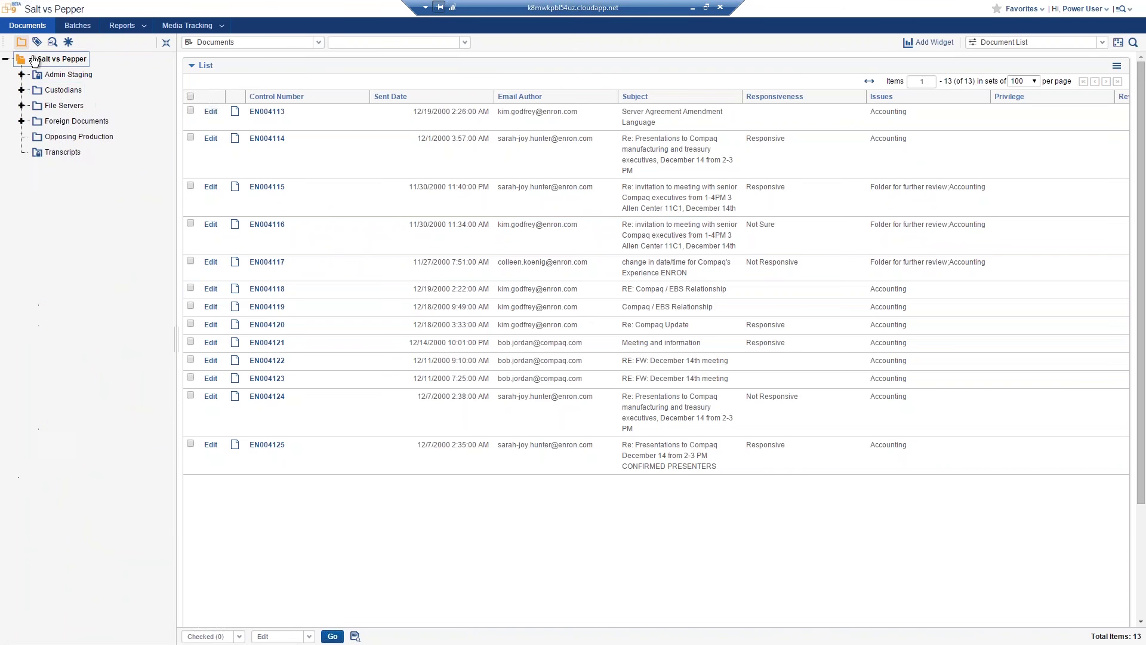
# - Switch the browser to the field tree and list the documents under Deposition Kit's first tag, then collapse that field
pyautogui.click(37, 42)
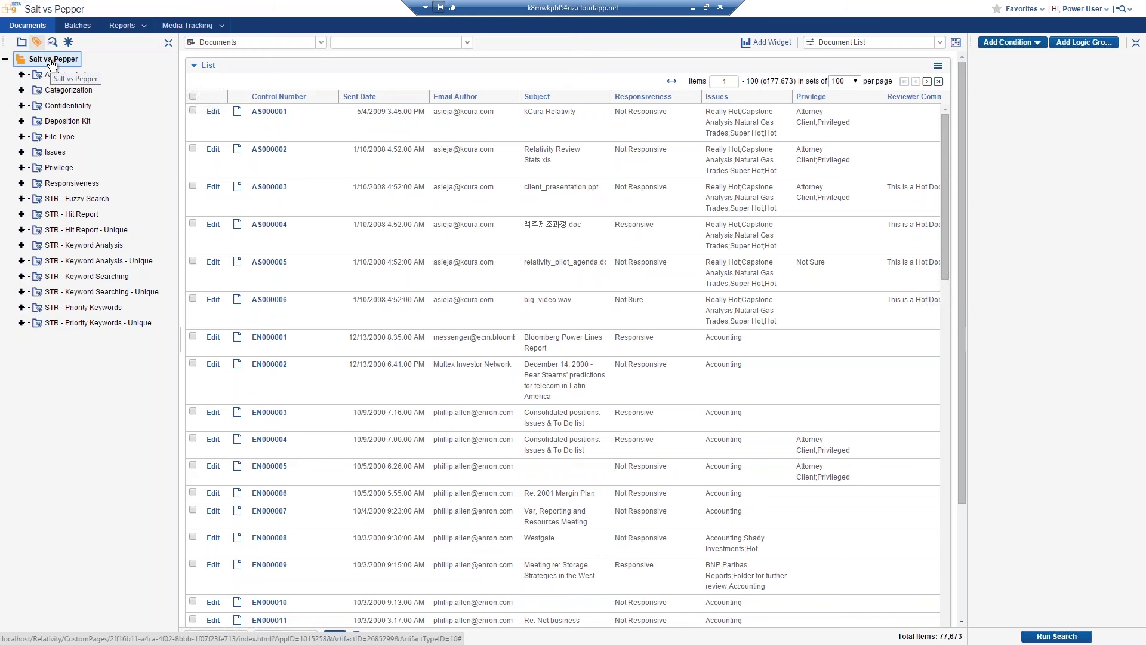
pyautogui.click(69, 121)
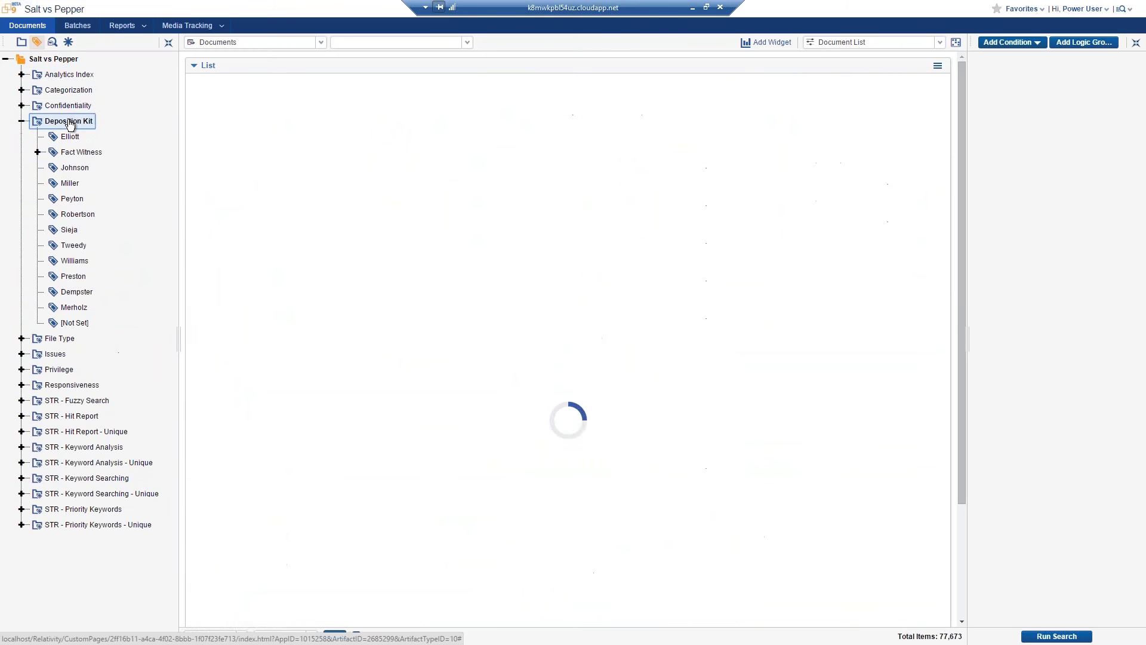
pyautogui.click(69, 137)
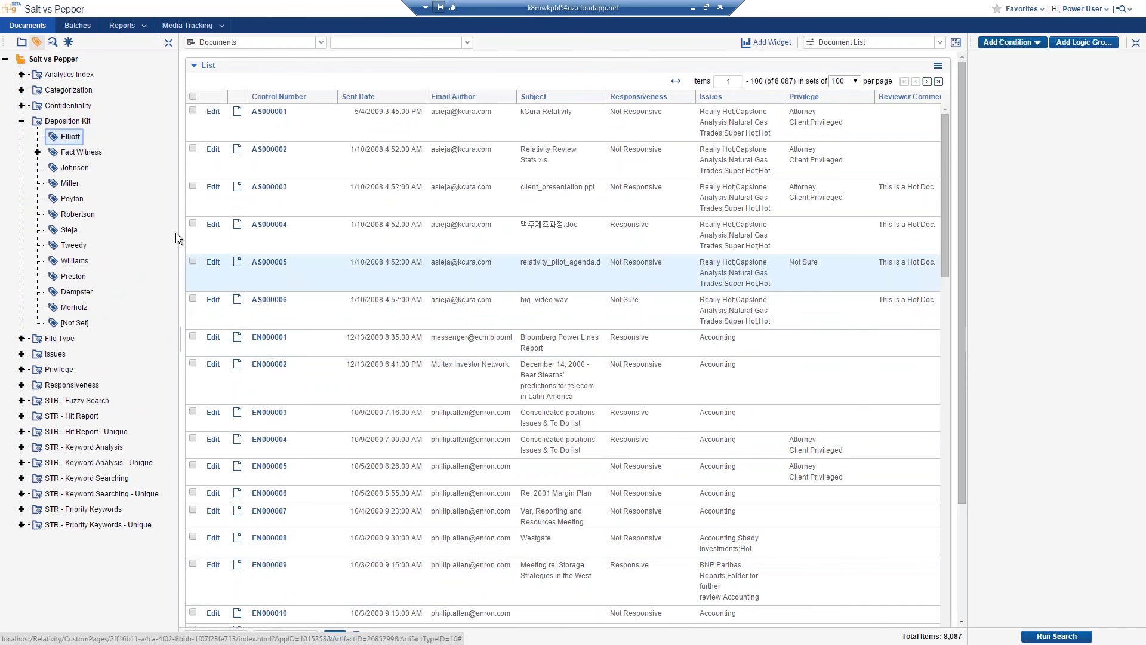
pyautogui.click(20, 122)
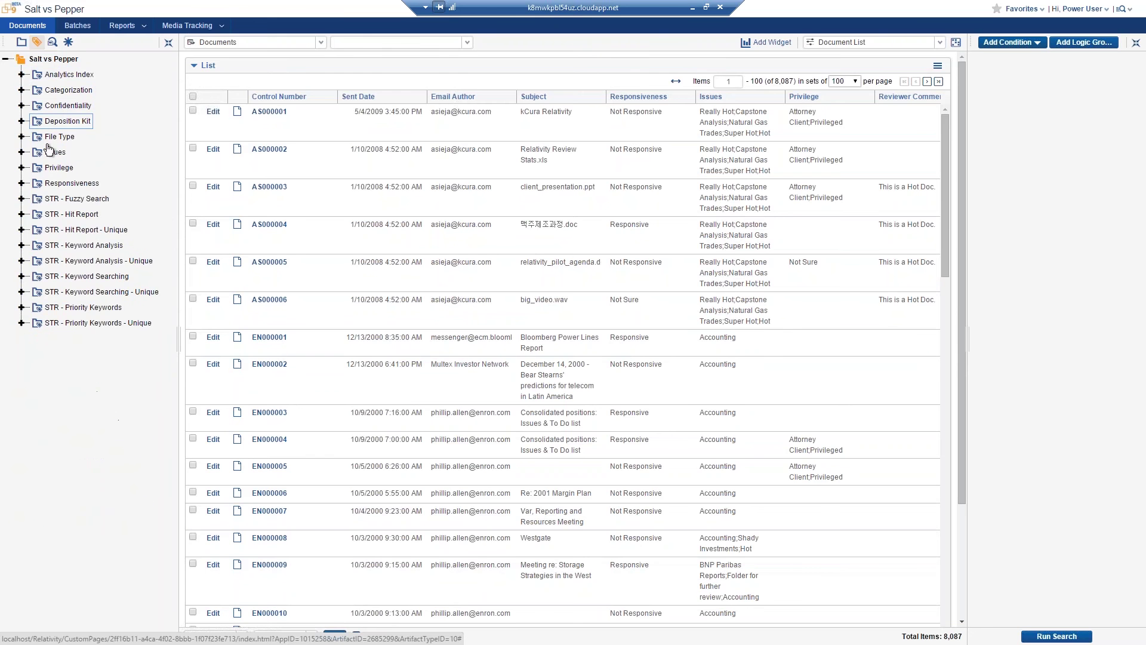
# - List the documents tagged Privileged under the Privilege field and collapse the Privileged branch
pyautogui.click(59, 169)
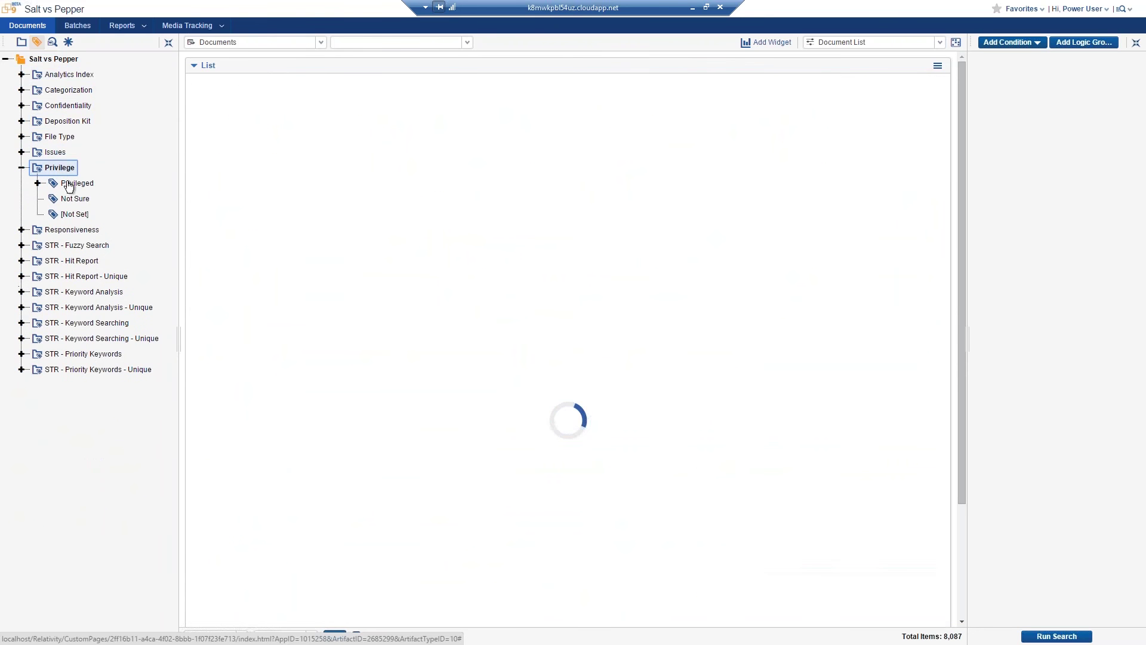
pyautogui.click(74, 185)
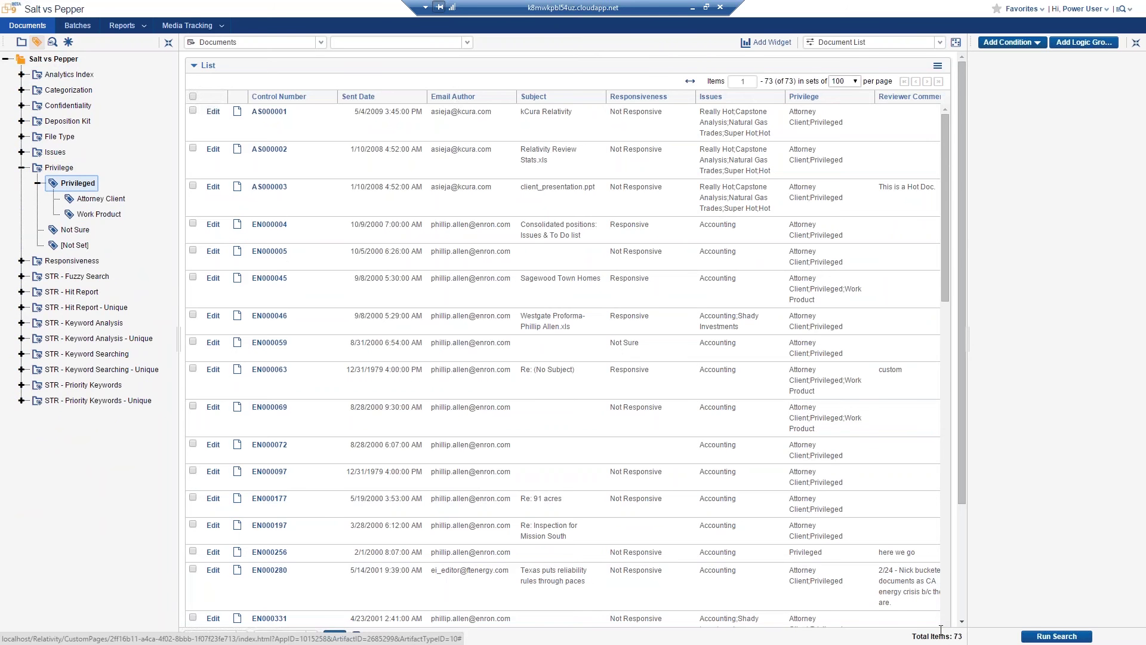
pyautogui.click(36, 186)
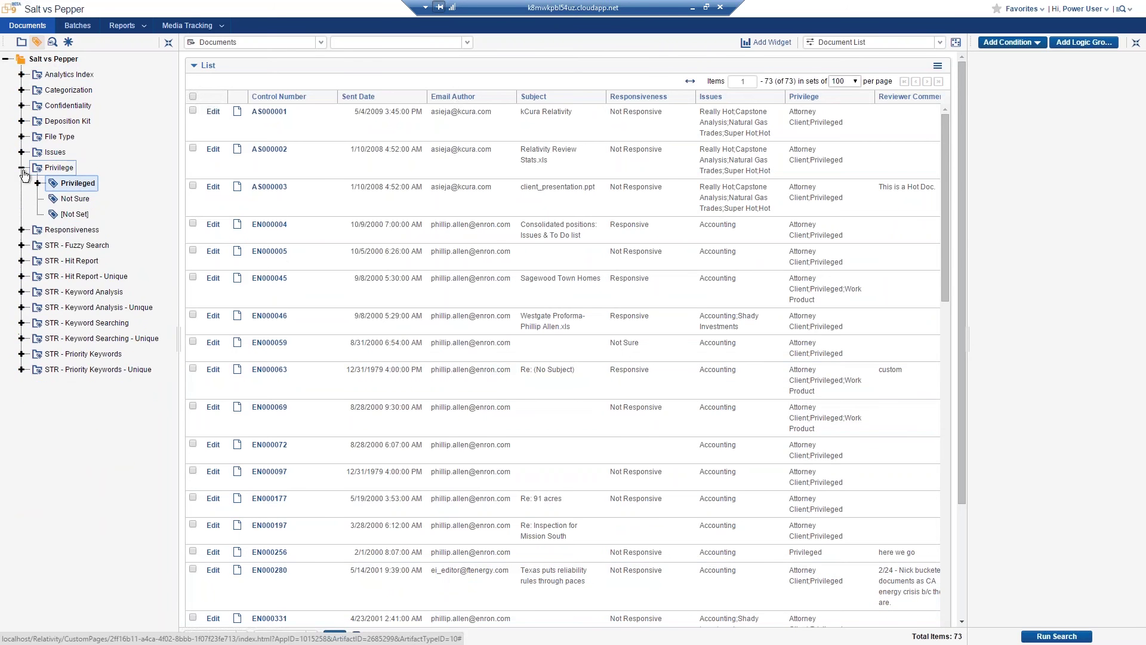
# - Return the browser to the workspace folders and collapse the browser pane
pyautogui.click(20, 41)
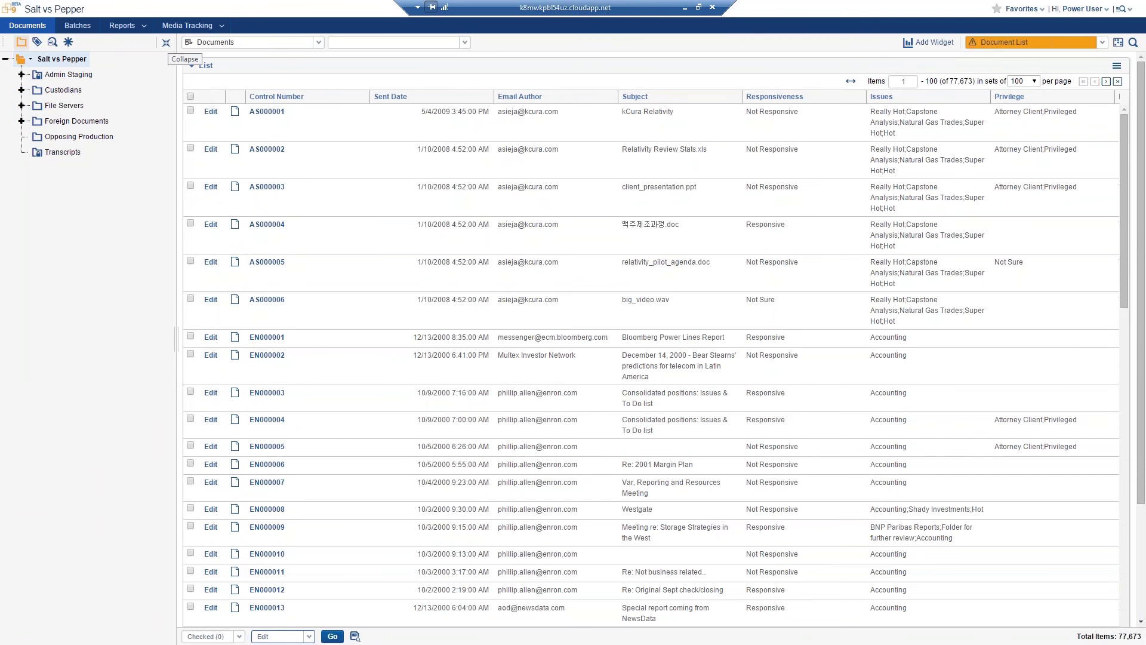
pyautogui.click(166, 42)
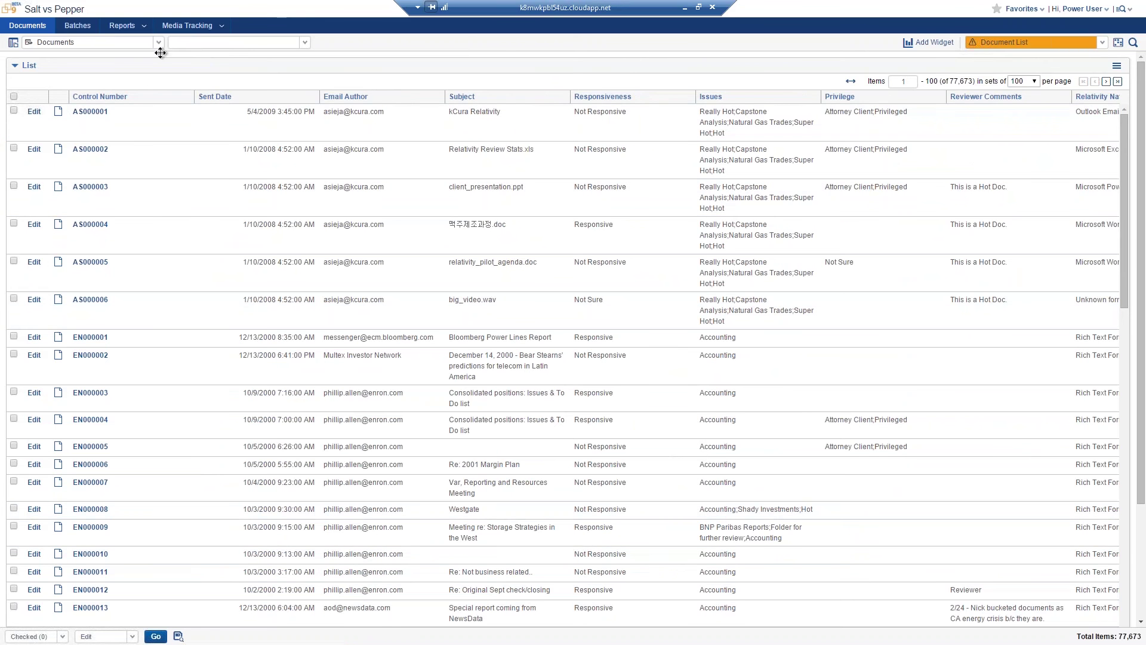
# - Review the available document views and switch the list to My Unreviewed Documents
pyautogui.click(159, 43)
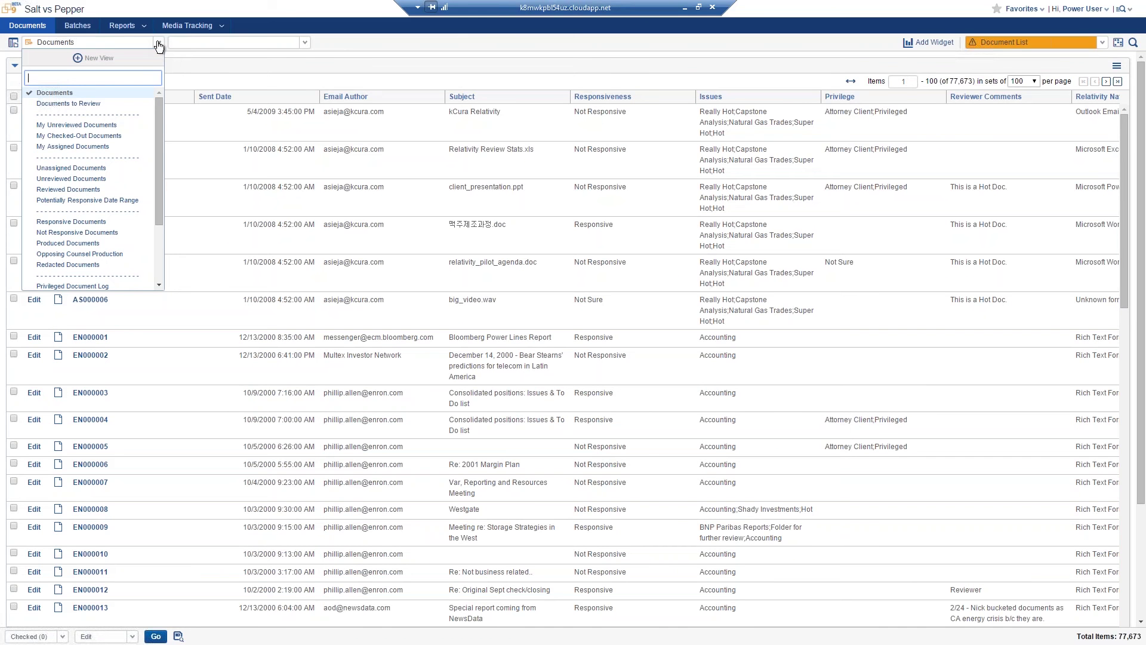
pyautogui.click(159, 43)
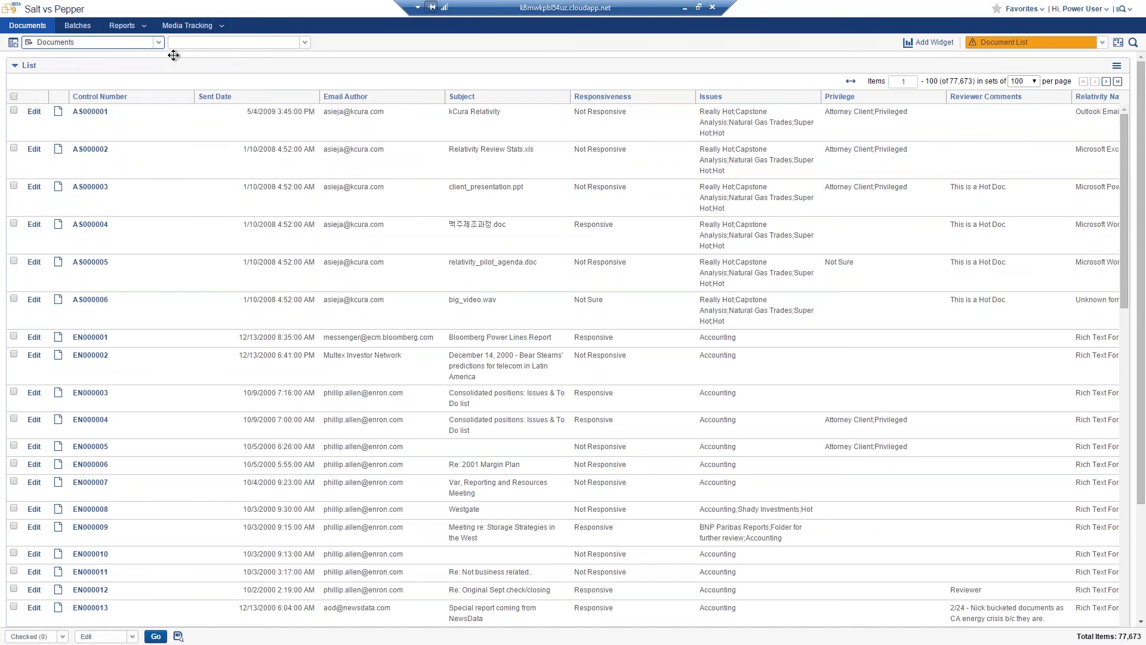
pyautogui.click(158, 43)
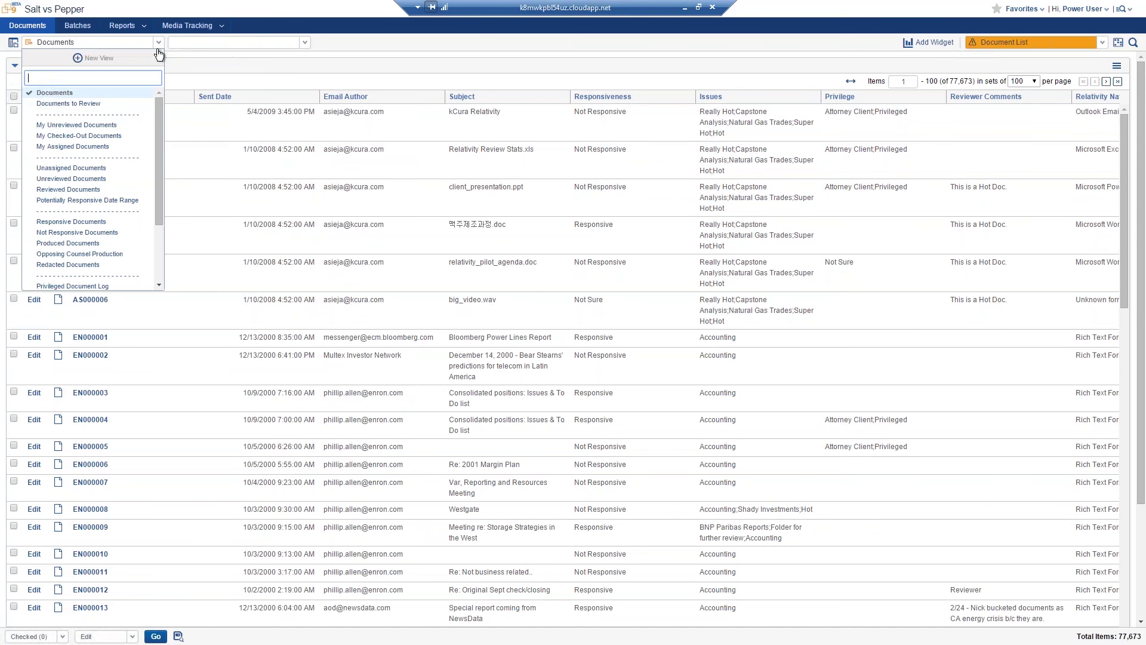
pyautogui.click(123, 126)
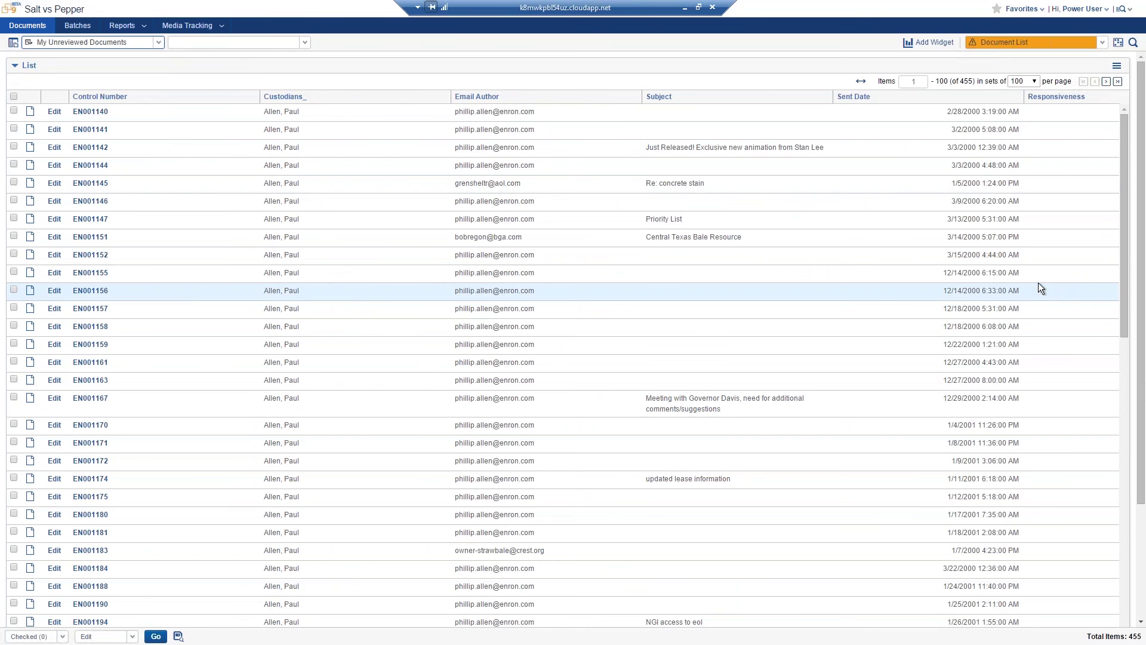
# - Switch the list to the Privileged Document Log view and start Export to File for all its documents
pyautogui.click(159, 43)
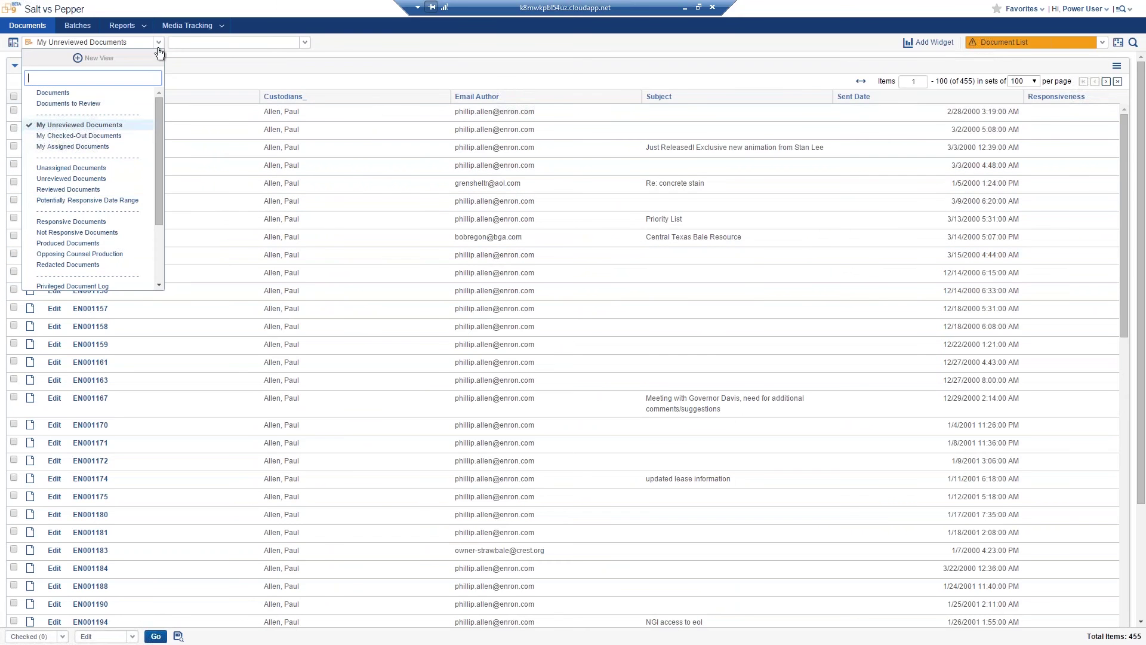
pyautogui.click(118, 286)
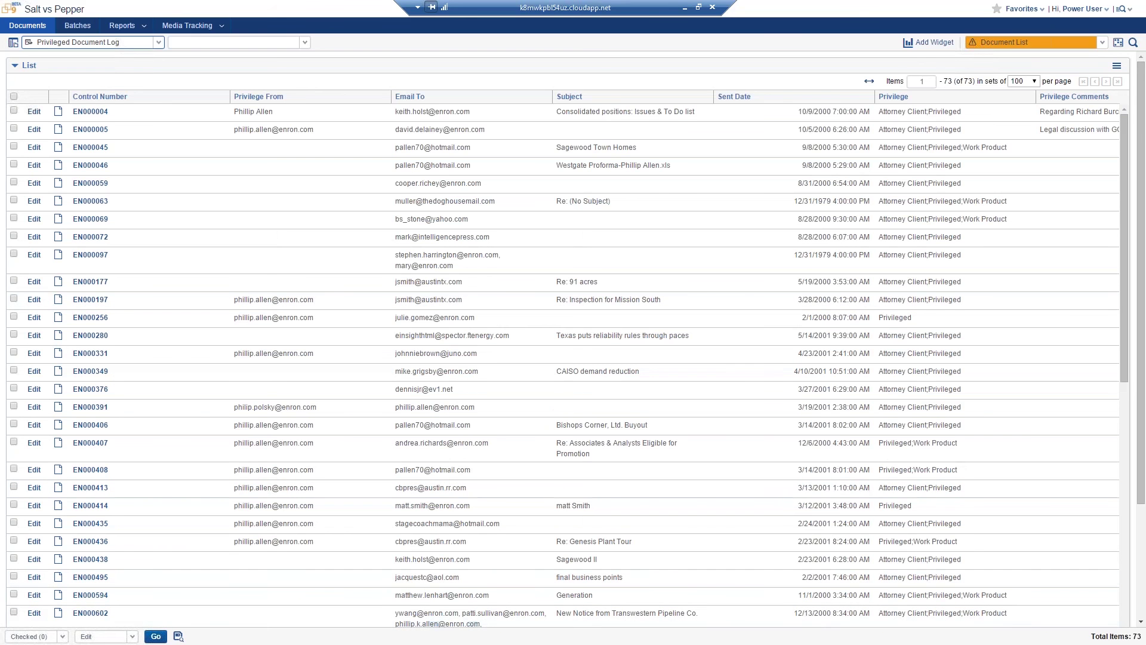
pyautogui.click(63, 636)
pyautogui.click(57, 627)
pyautogui.click(132, 637)
pyautogui.click(130, 592)
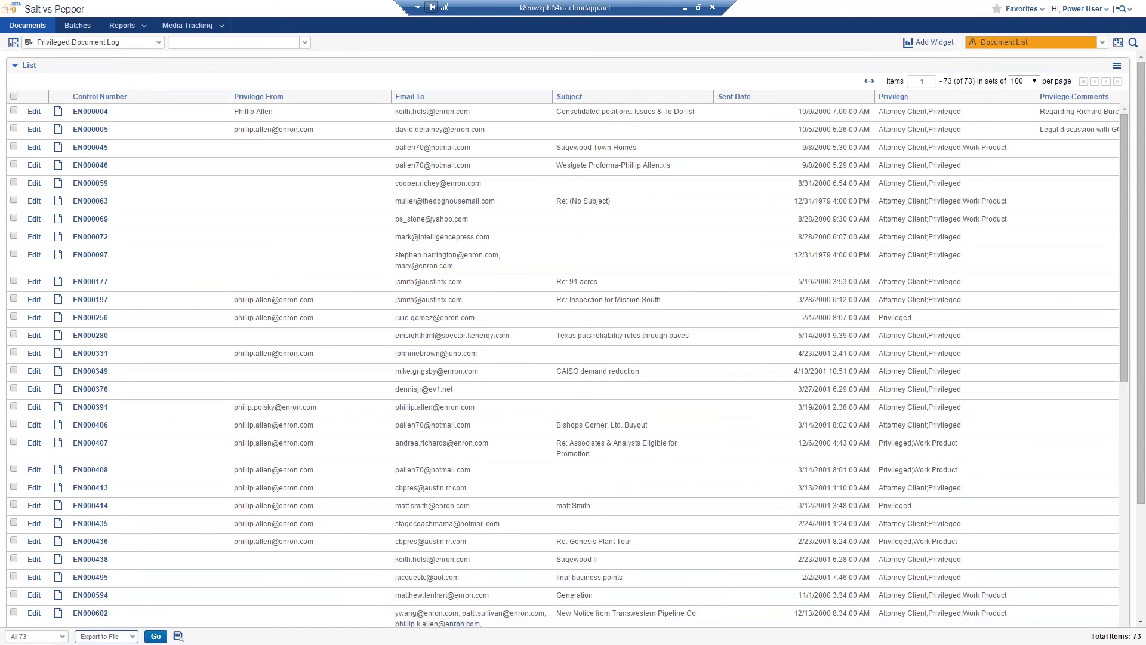
pyautogui.click(157, 637)
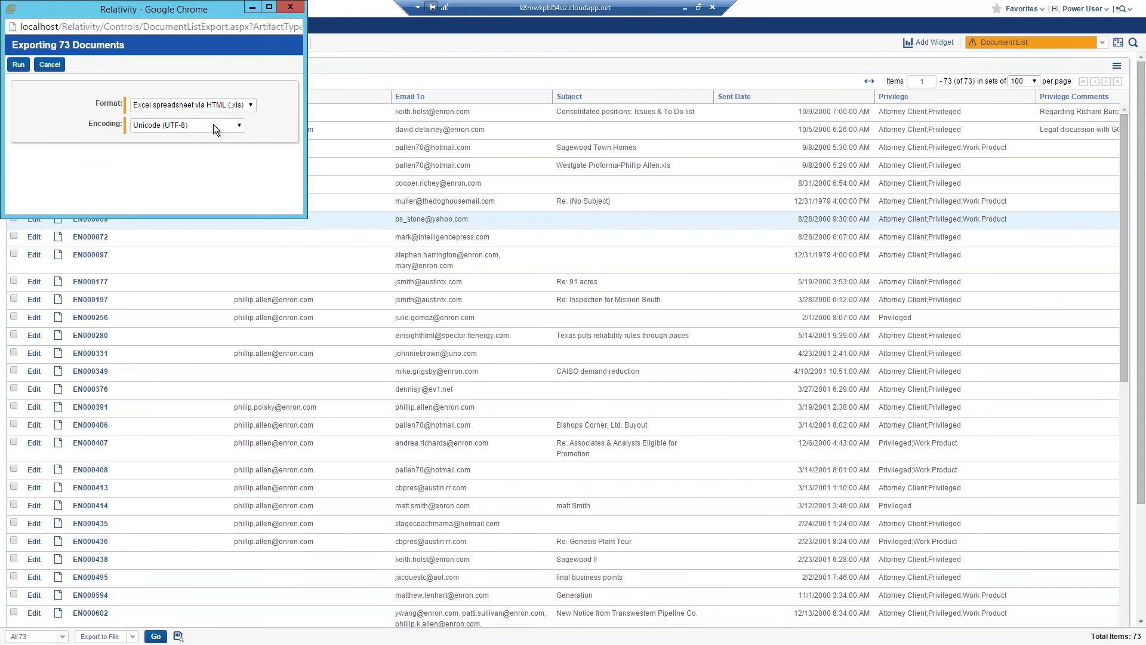
# - Run the export in the Excel spreadsheet via HTML (.xls) format
pyautogui.click(250, 105)
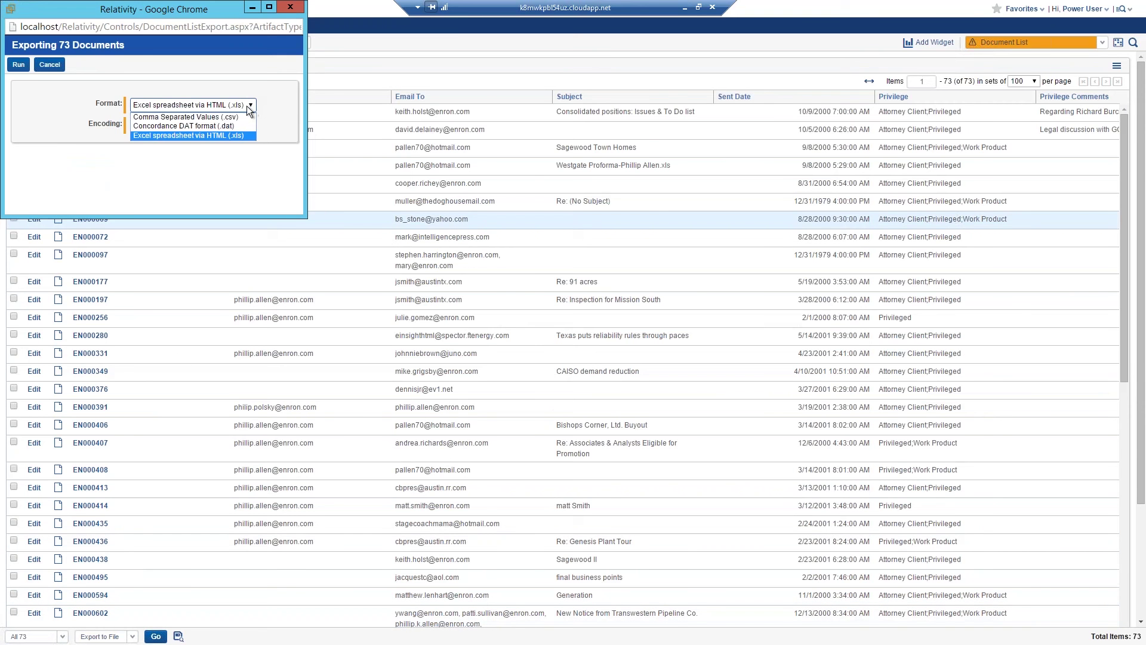
pyautogui.click(239, 136)
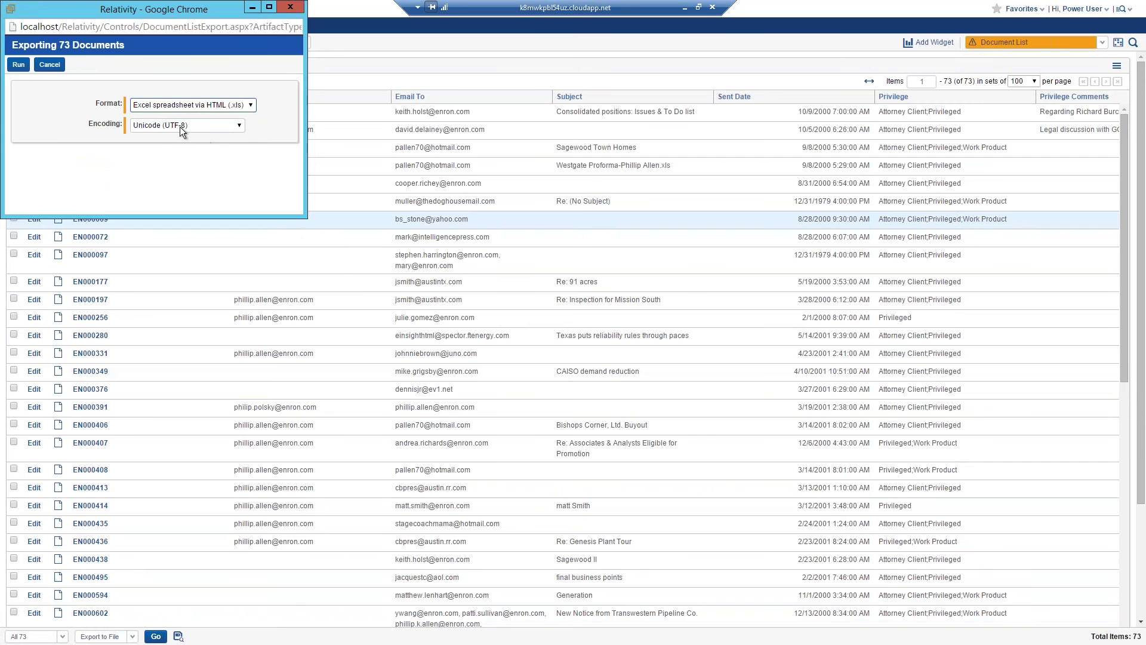
pyautogui.click(23, 69)
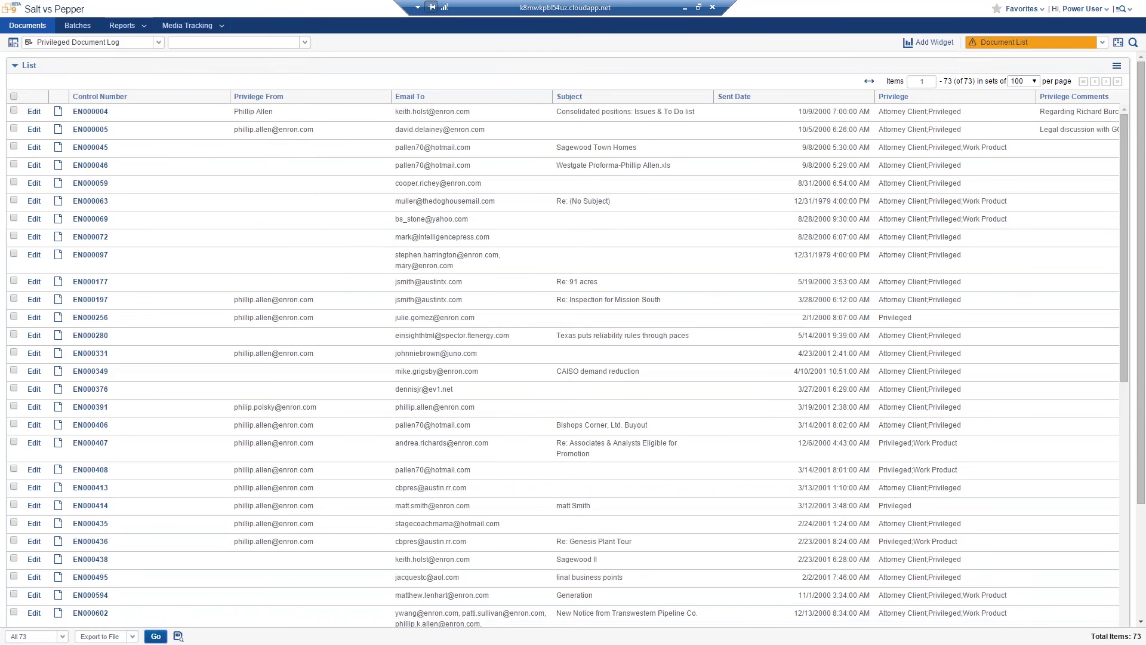
# - Open the exported .xls file in Excel despite the format mismatch, cancel the Office activation wizard, and close Excel
pyautogui.click(59, 632)
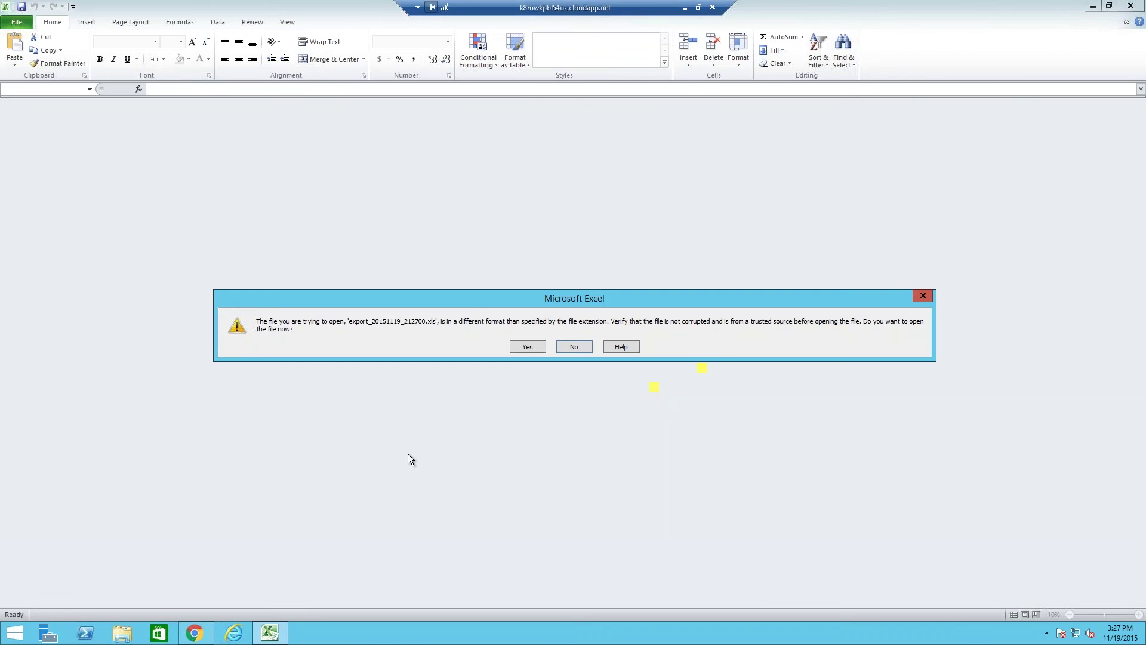
pyautogui.click(528, 346)
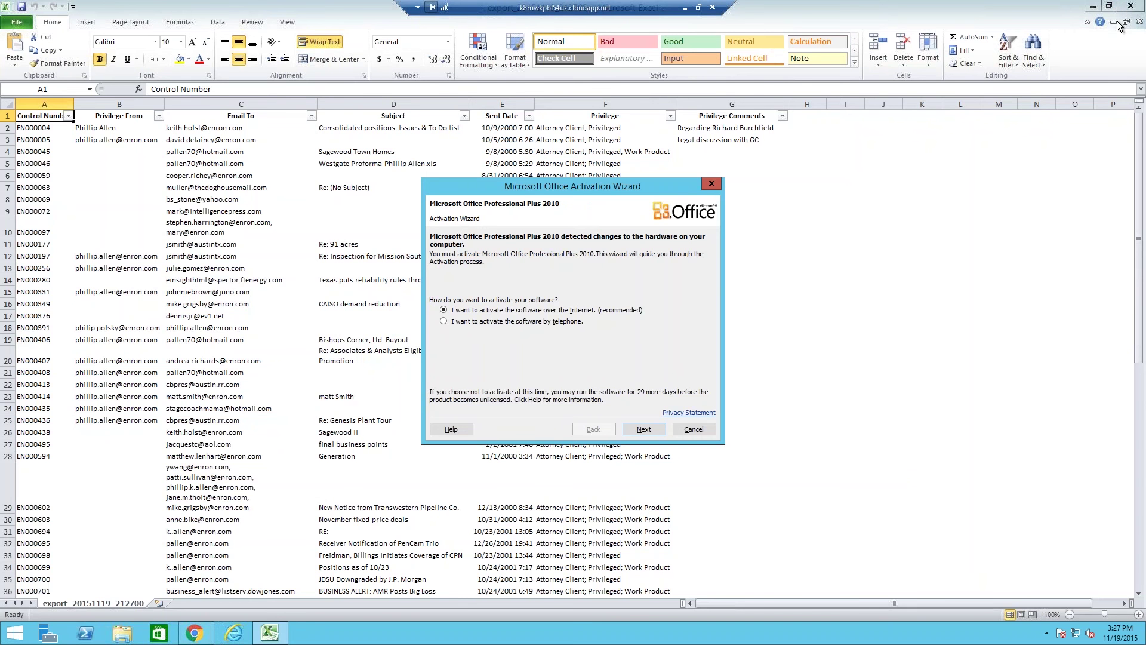
pyautogui.click(710, 428)
pyautogui.click(1131, 6)
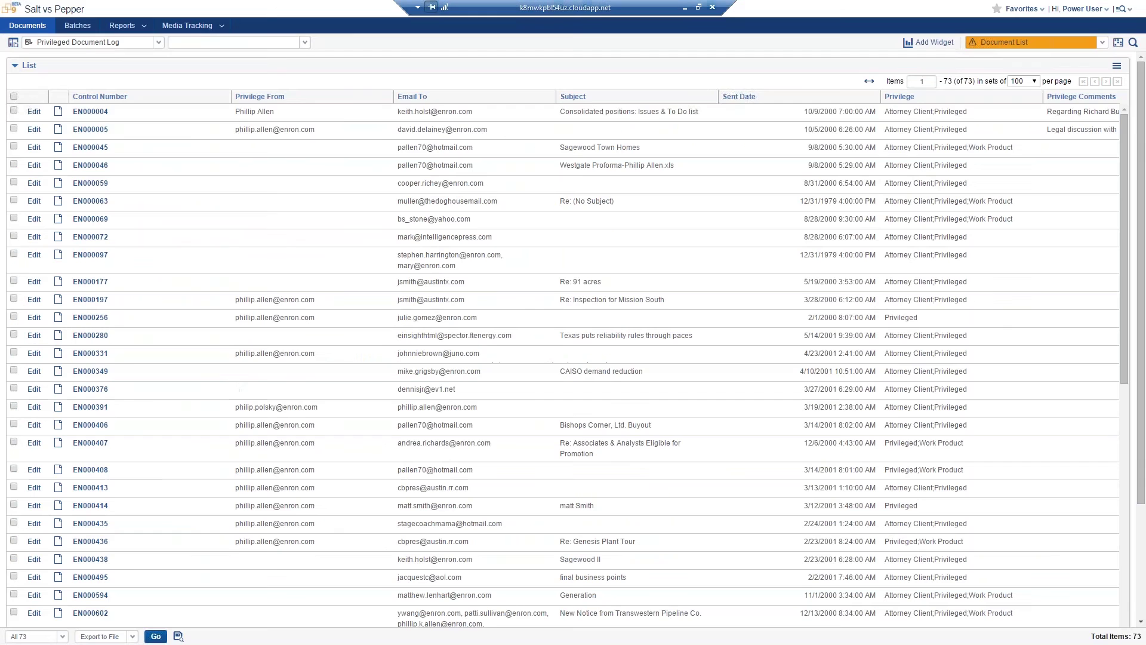
# - Switch the list to the Documents view and open document AS000001
pyautogui.click(158, 42)
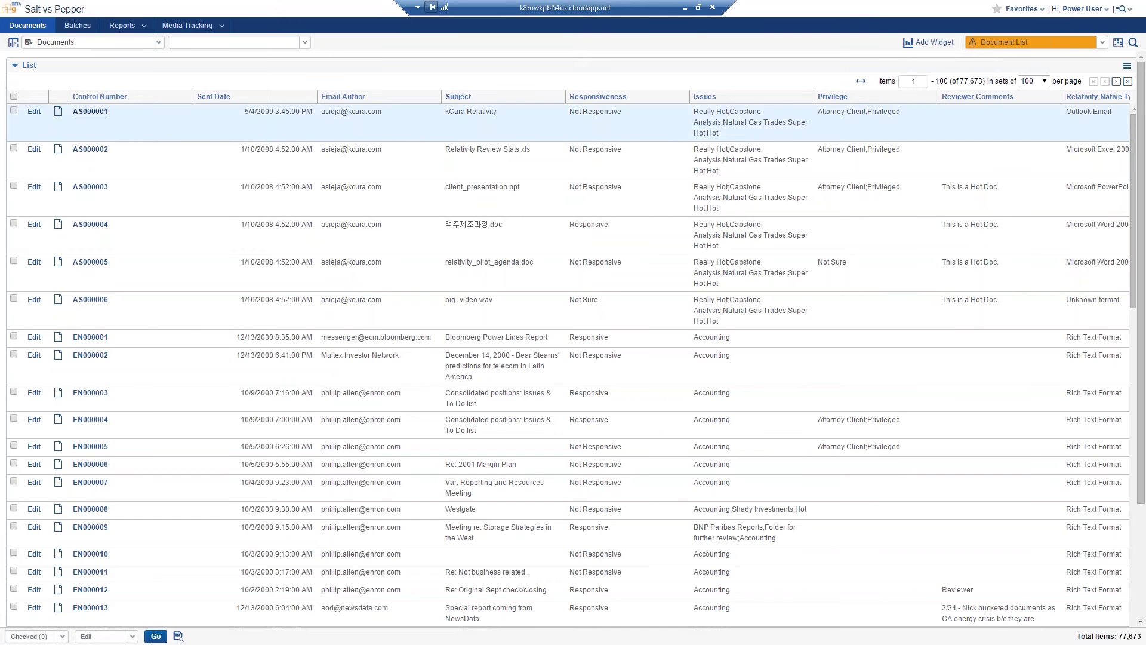
pyautogui.click(91, 112)
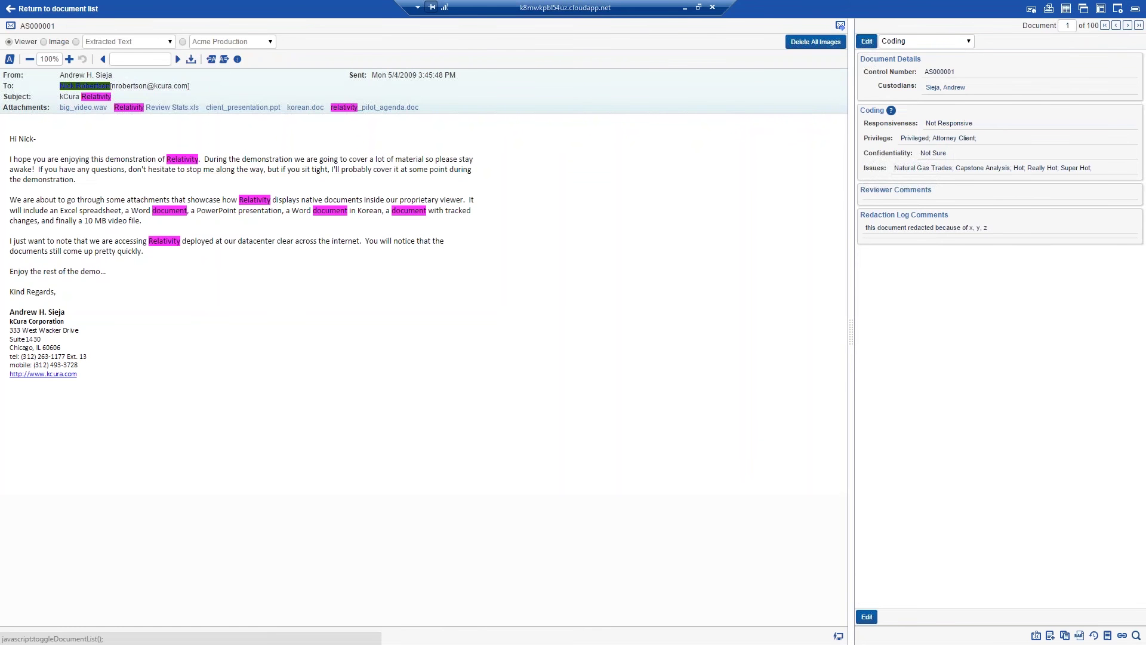
# - Show and hide the document list above the viewer, and swap the viewer and coding panes and back
pyautogui.click(1066, 10)
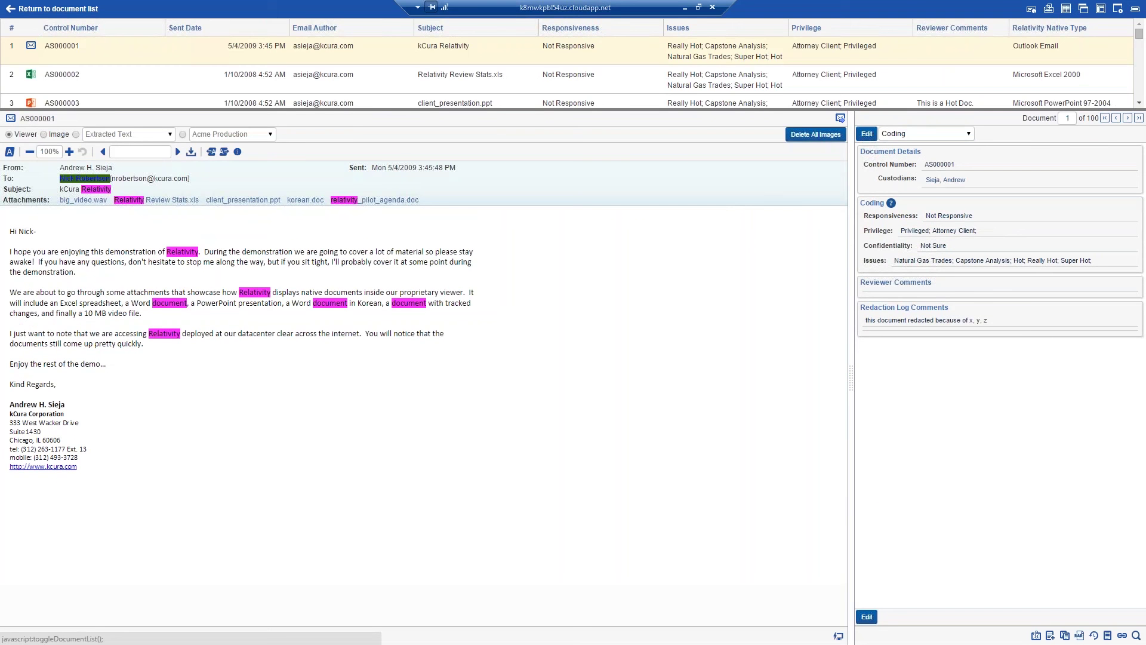
pyautogui.click(1066, 10)
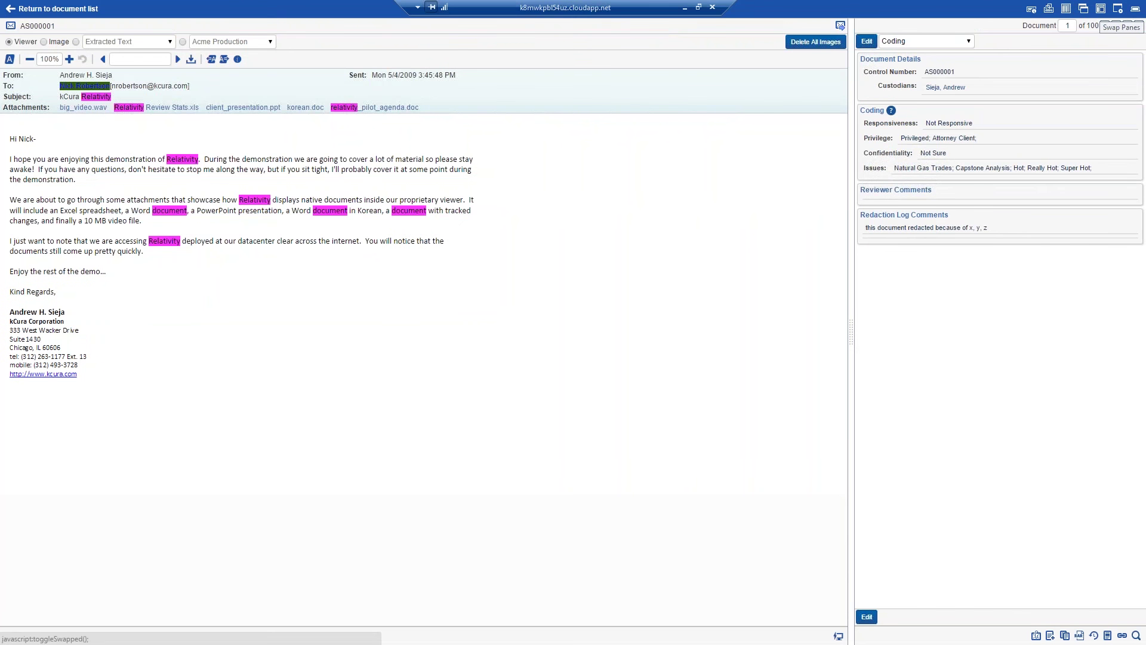
pyautogui.click(1117, 9)
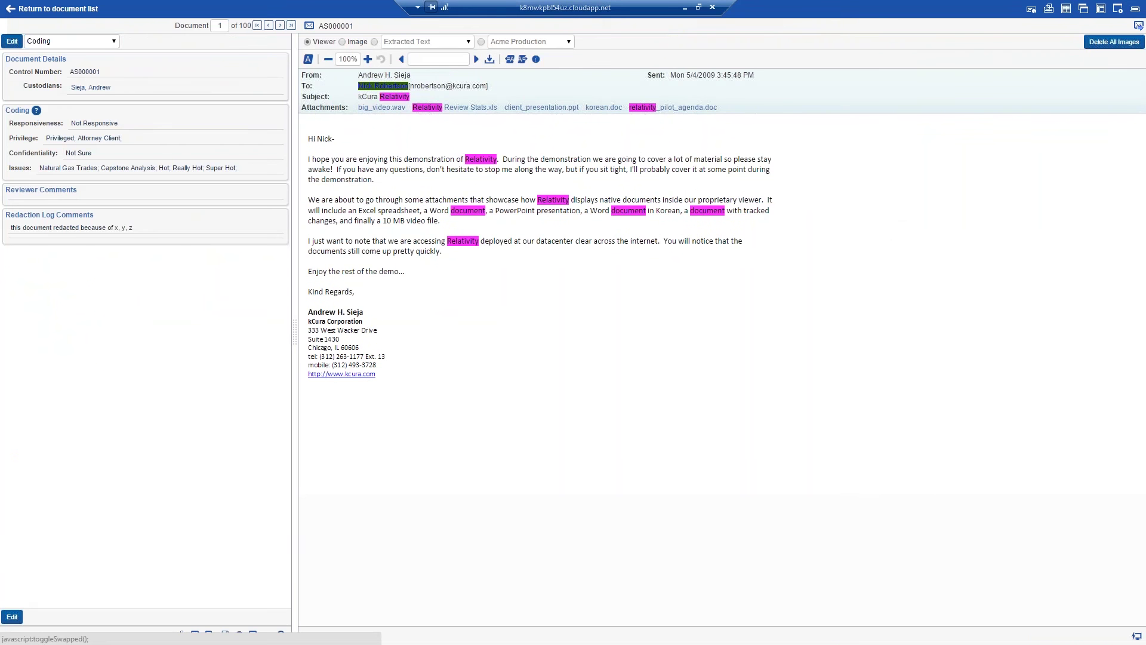
pyautogui.click(1118, 9)
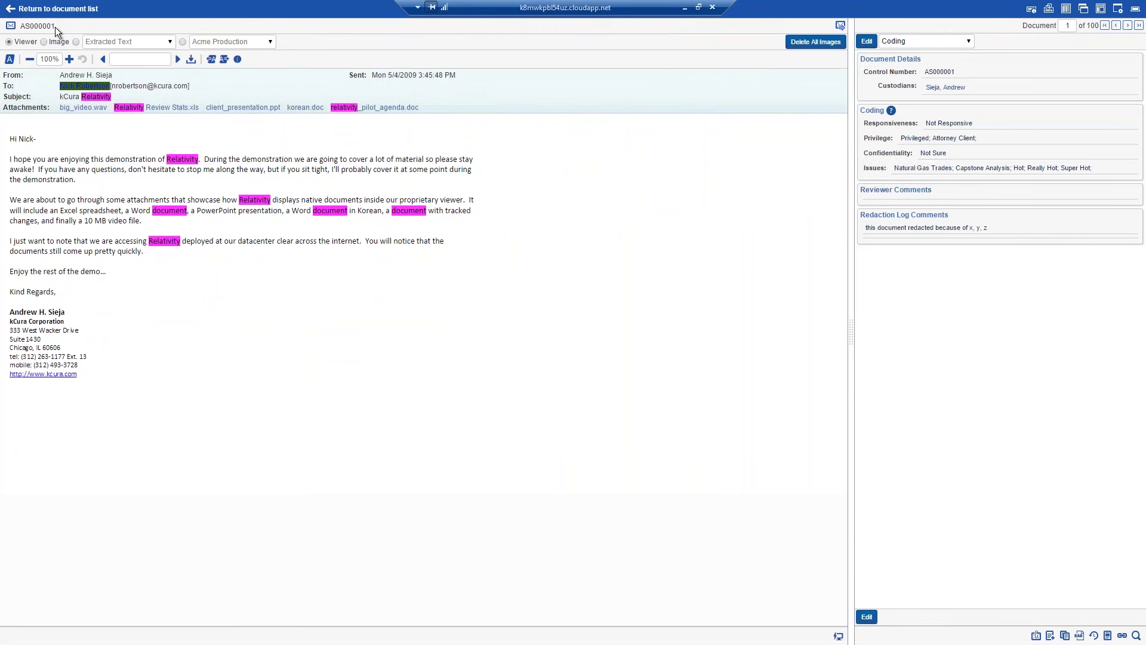
# - Select part of the email's first sentence and review the Relativity Analytics options offered for the selected text
pyautogui.moveTo(55, 26); pyautogui.dragTo(21, 27)
pyautogui.moveTo(69, 159); pyautogui.dragTo(176, 157)
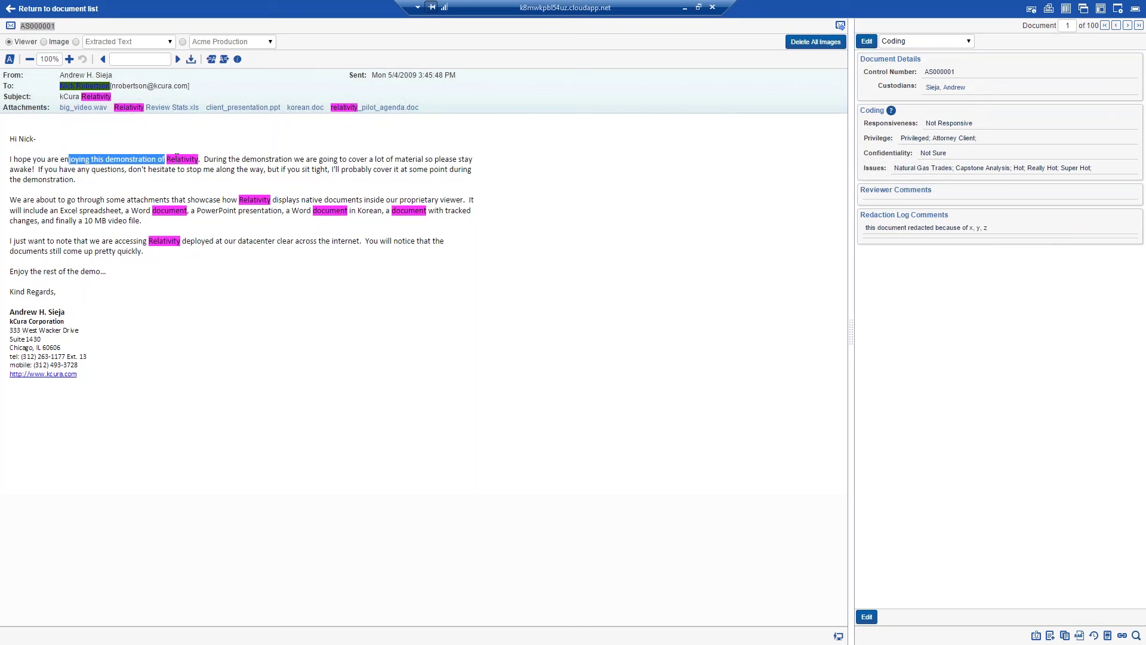
pyautogui.rightClick(152, 156)
pyautogui.moveTo(187, 195)
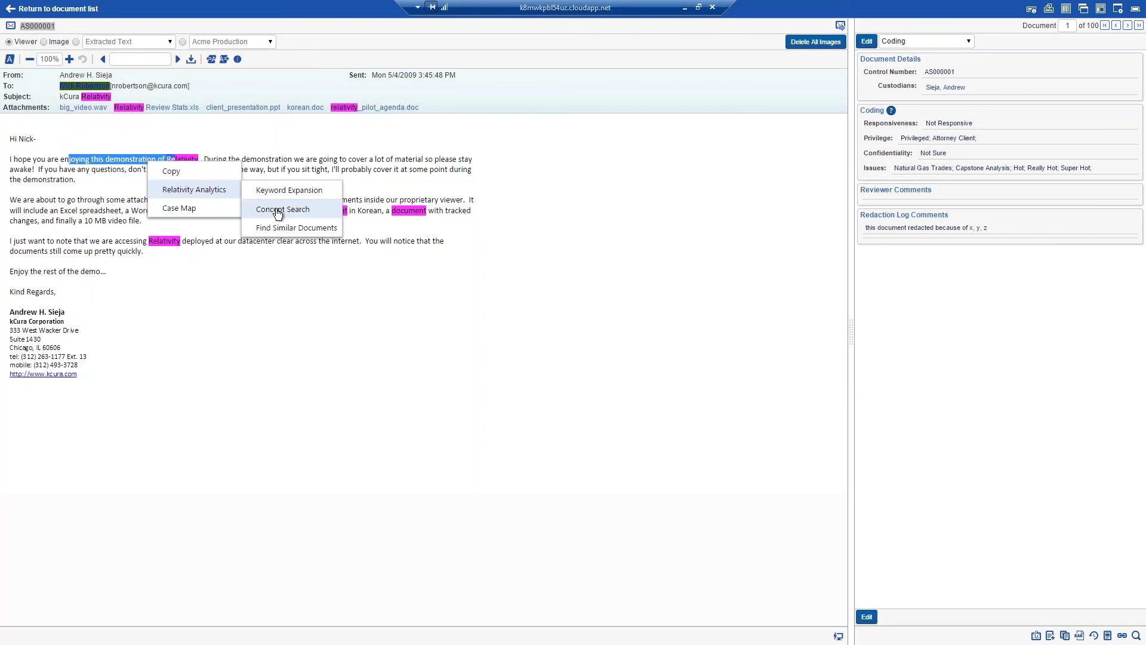
pyautogui.click(282, 228)
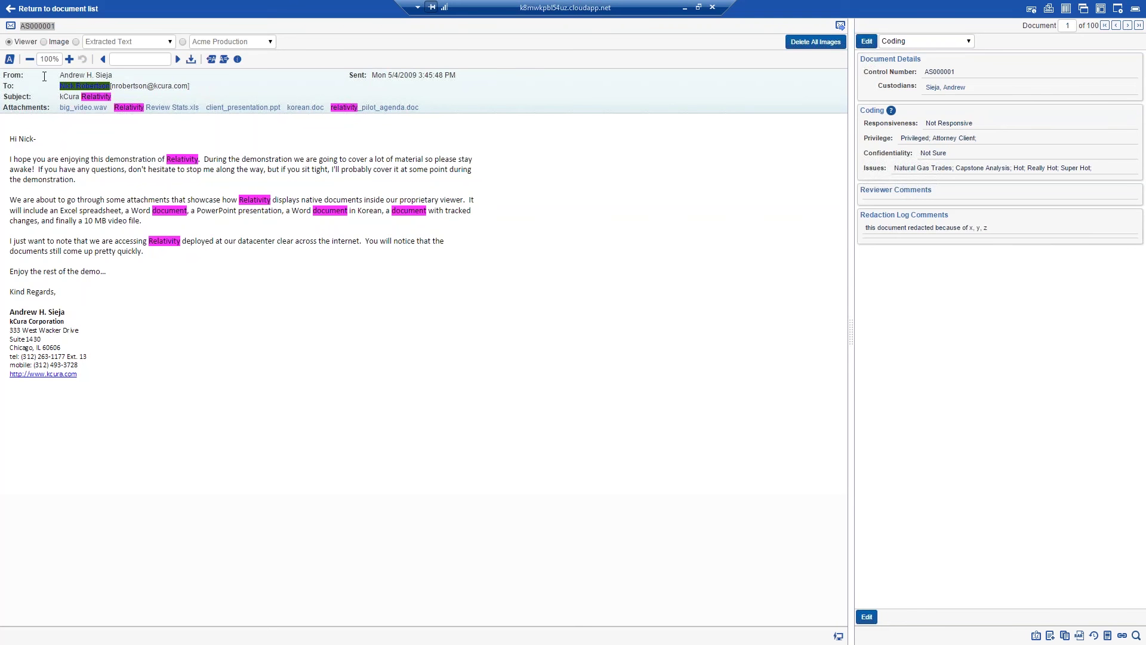
# - Toggle highlighting of the keyword "document" off and on in the expanded Keywords highlight set, and hide the highlight pane
pyautogui.click(10, 60)
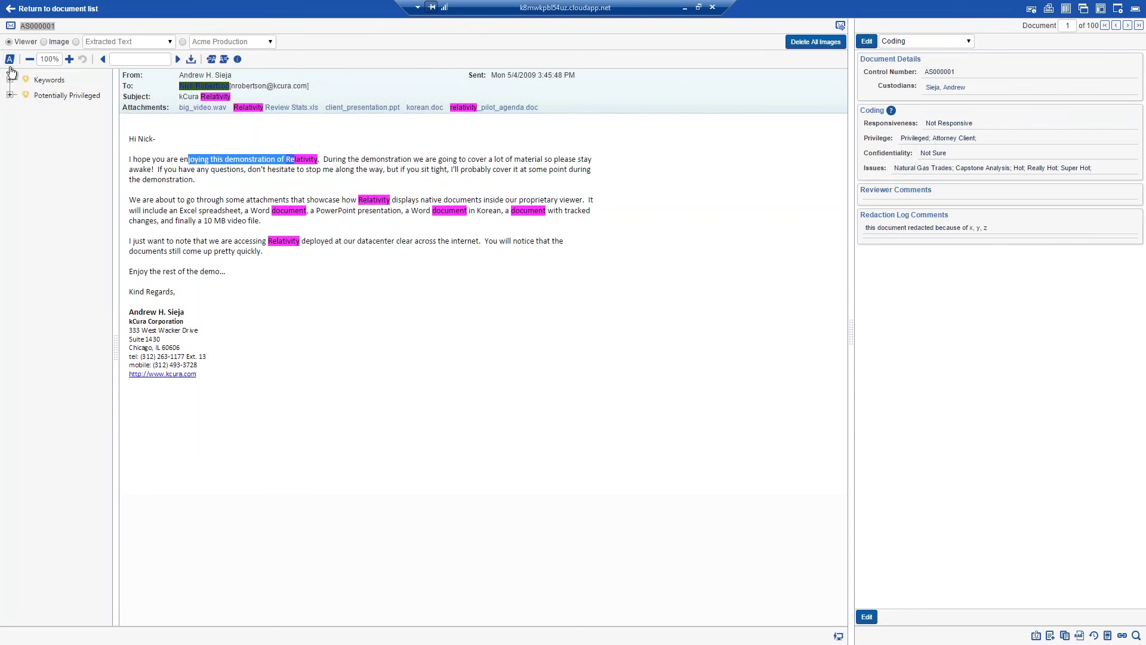
pyautogui.click(10, 80)
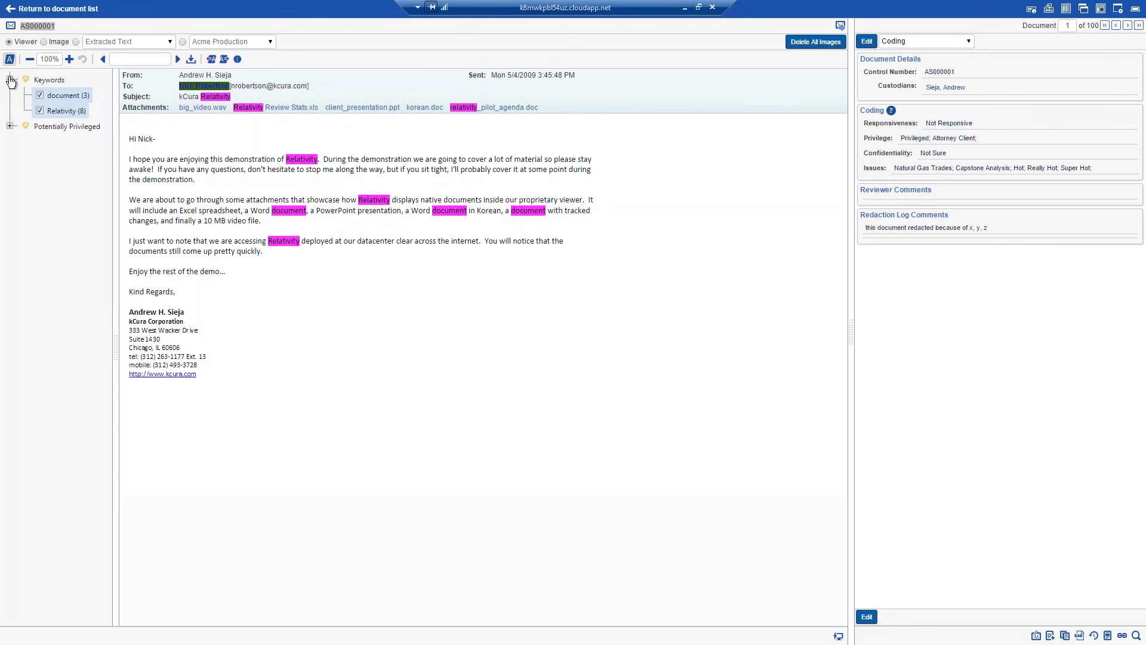
pyautogui.click(39, 95)
pyautogui.click(28, 80)
pyautogui.click(27, 80)
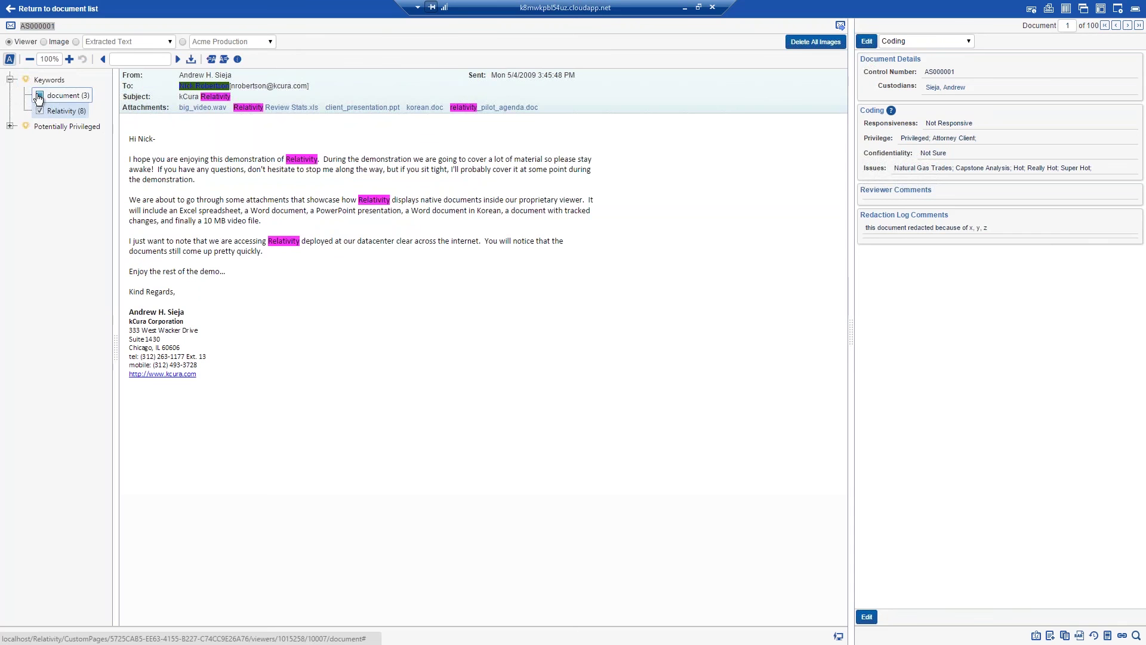
pyautogui.click(9, 80)
pyautogui.moveTo(168, 159); pyautogui.dragTo(69, 159)
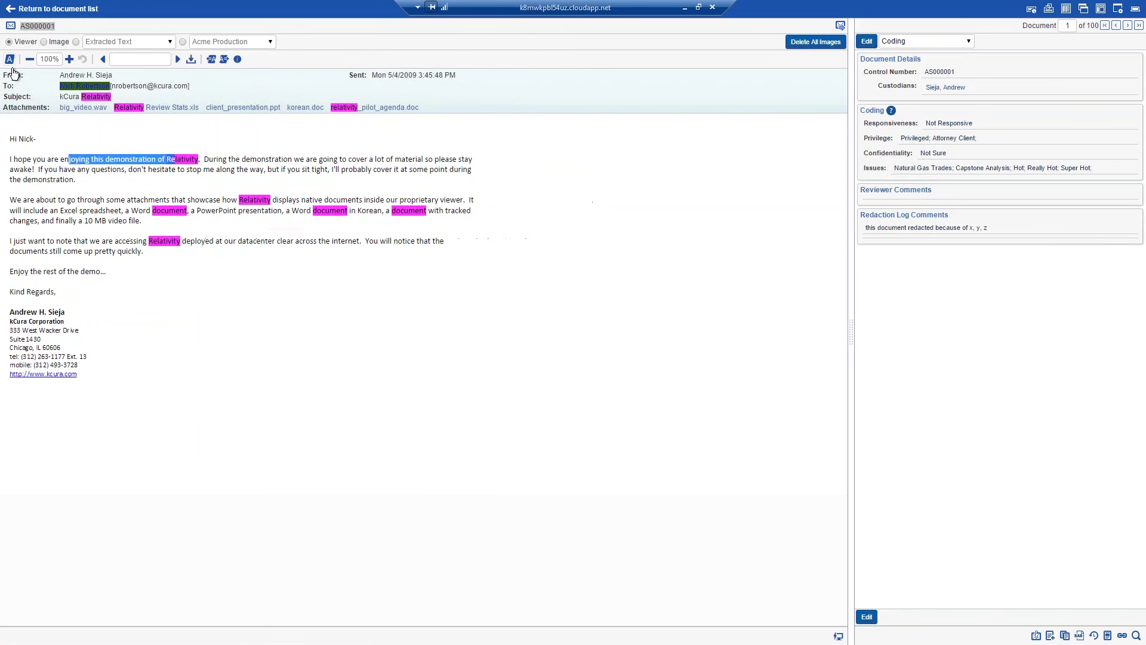
pyautogui.click(350, 141)
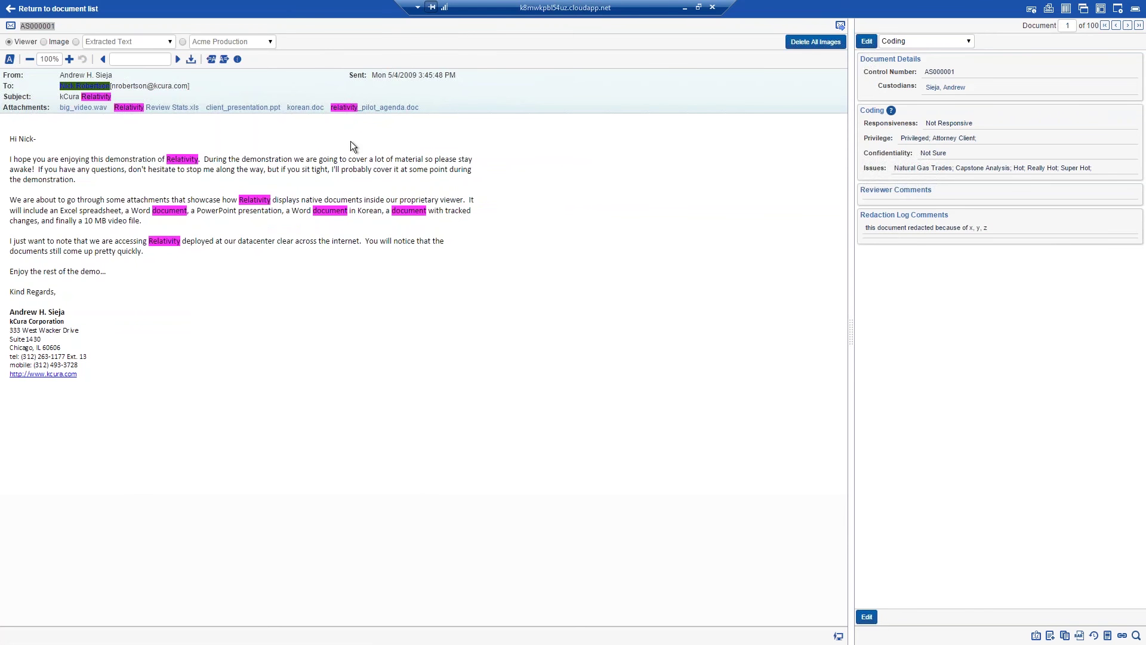
# - Advance to spreadsheet document AS000002 and widen its User column B
pyautogui.click(1127, 26)
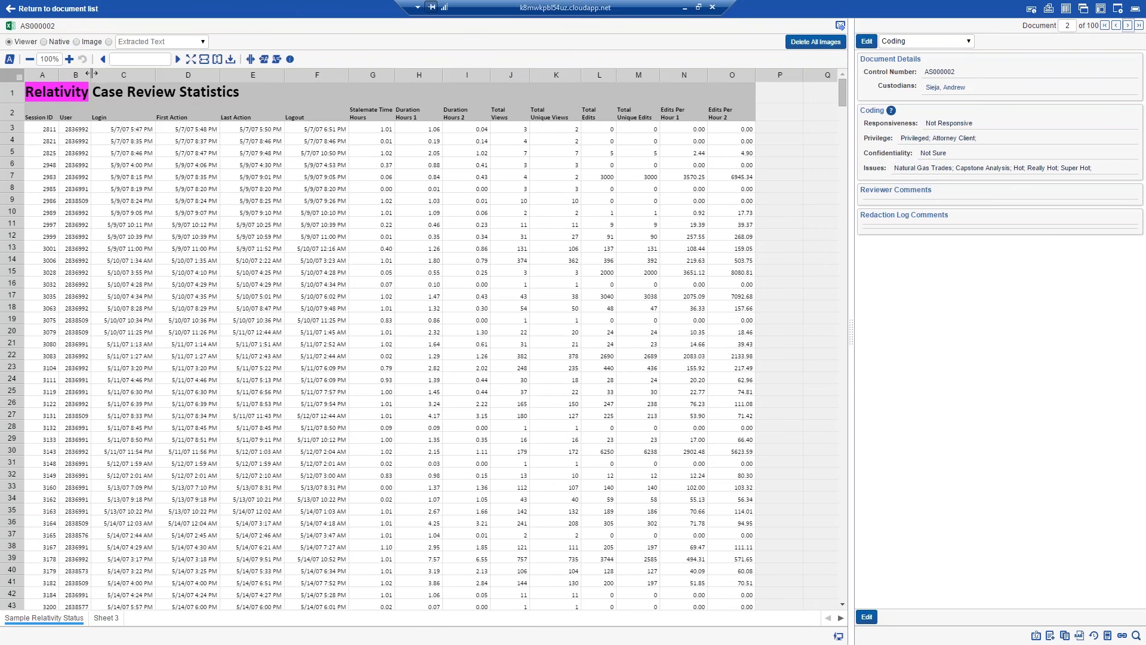
pyautogui.moveTo(93, 73); pyautogui.dragTo(196, 77)
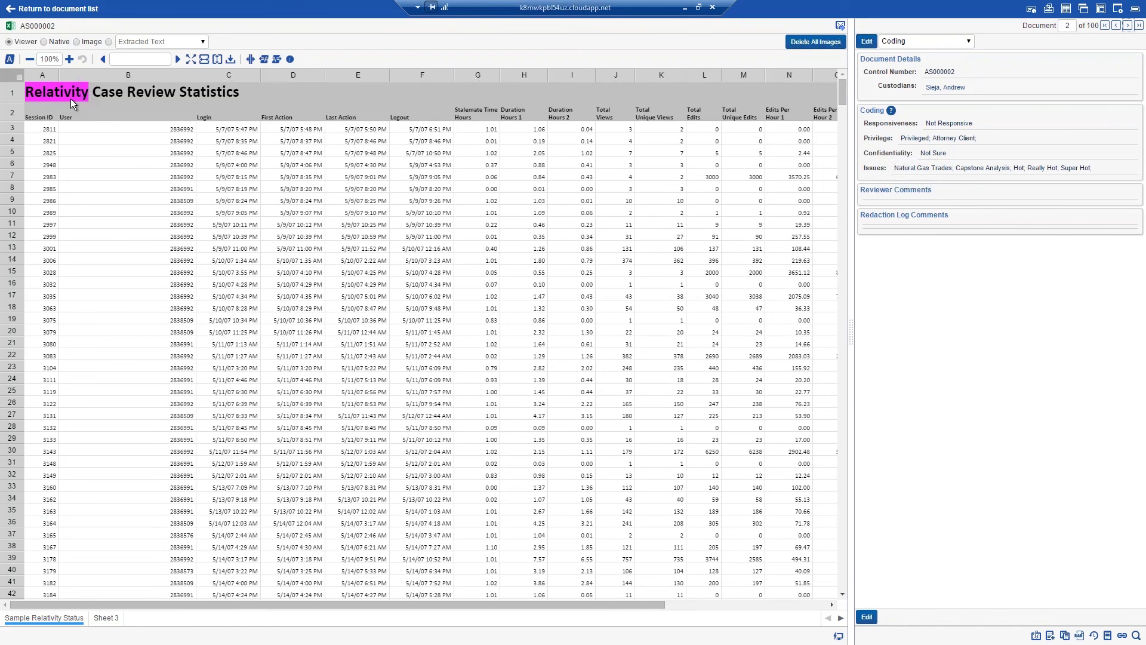
# - Look through the spreadsheet's rows and jump ahead to the highlighted "Relativity" hit on Sheet 3
pyautogui.scroll(-14, 70, 160)
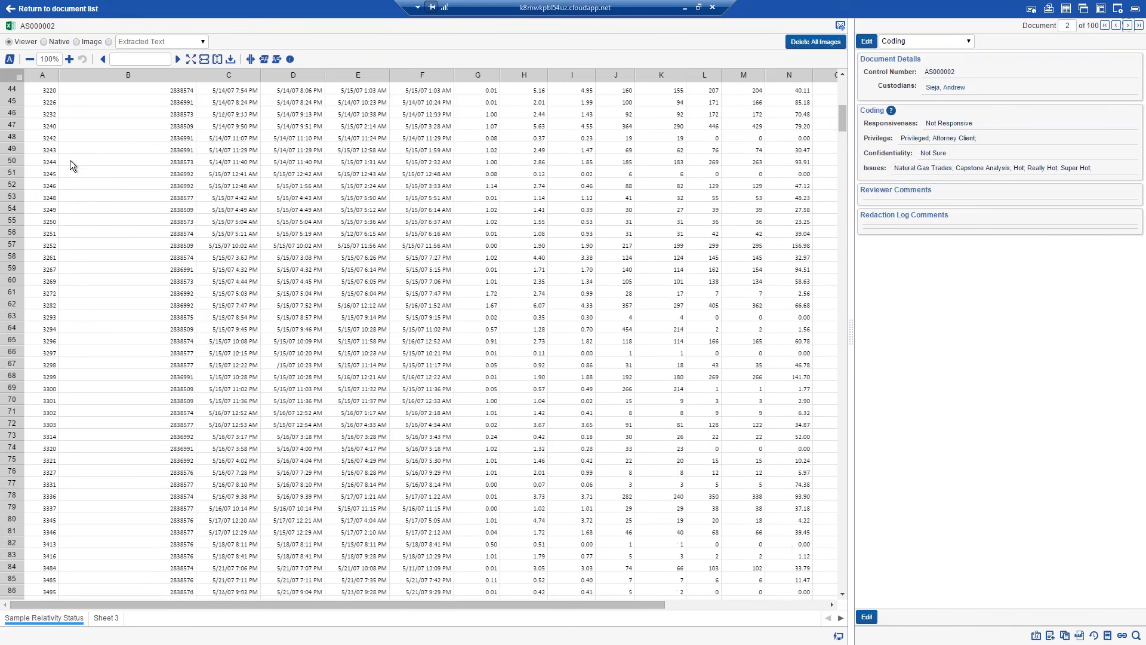
pyautogui.scroll(-5, 70, 160)
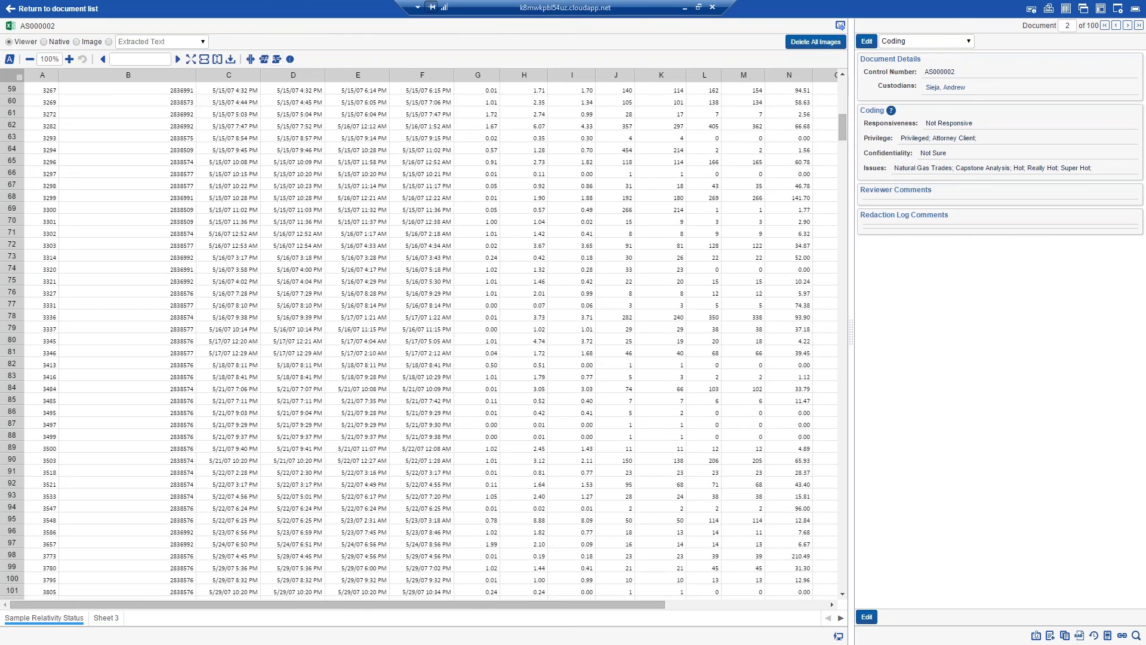
pyautogui.click(276, 59)
pyautogui.click(276, 59)
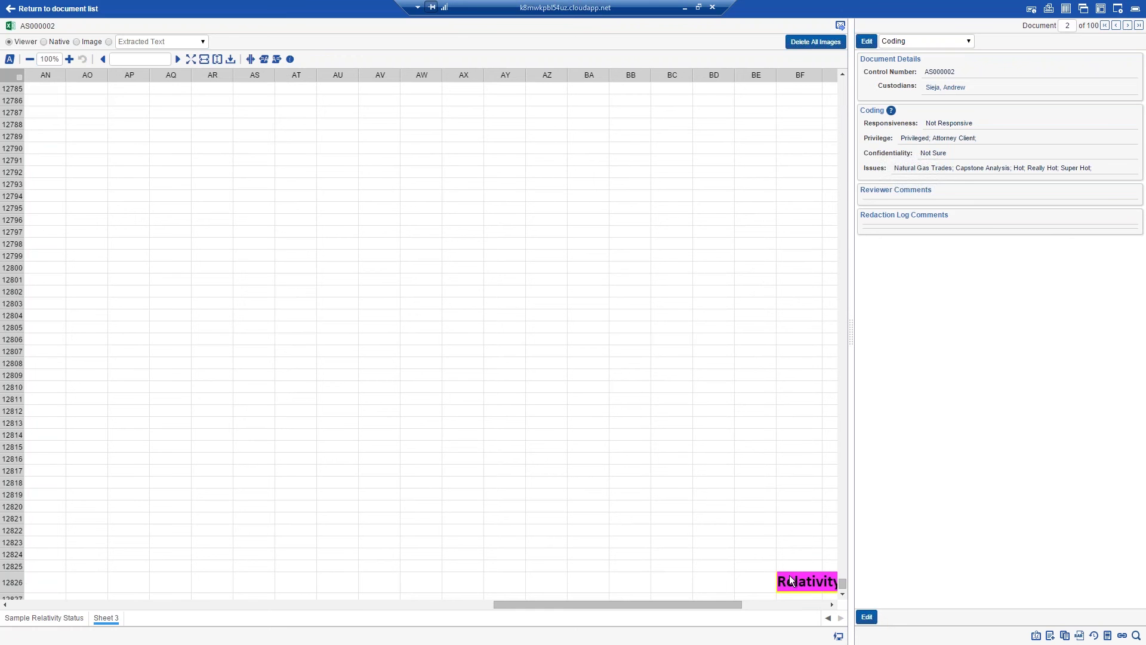
# - Advance to presentation document AS000003 and step forward through its highlighted term hits to the Key Features slide
pyautogui.click(1128, 26)
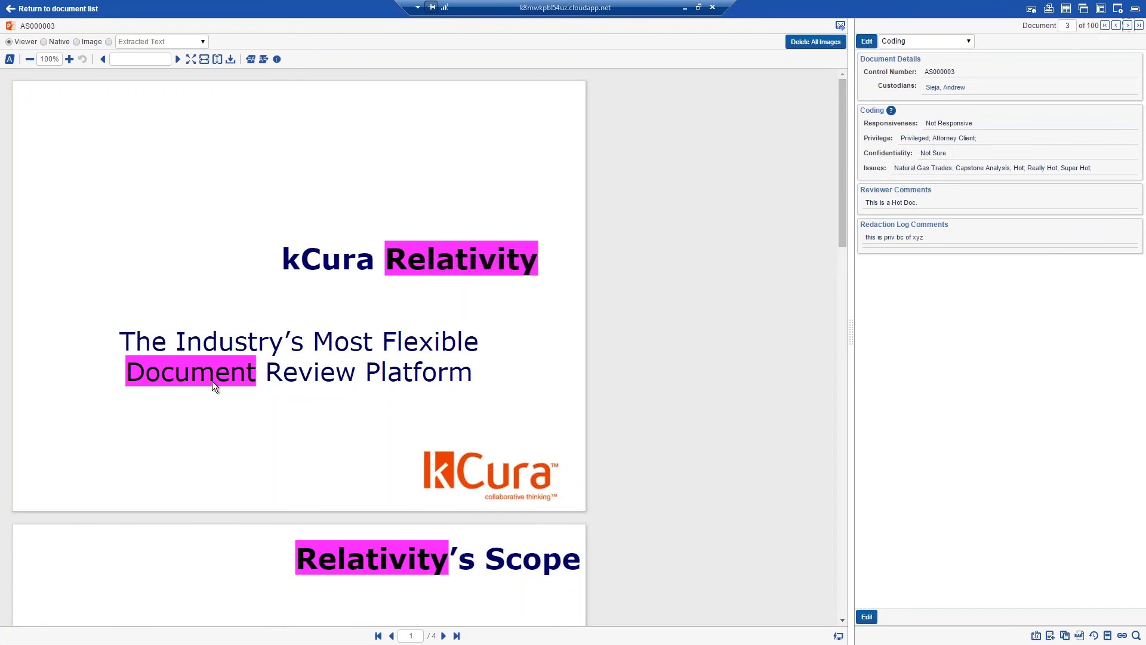
pyautogui.click(263, 59)
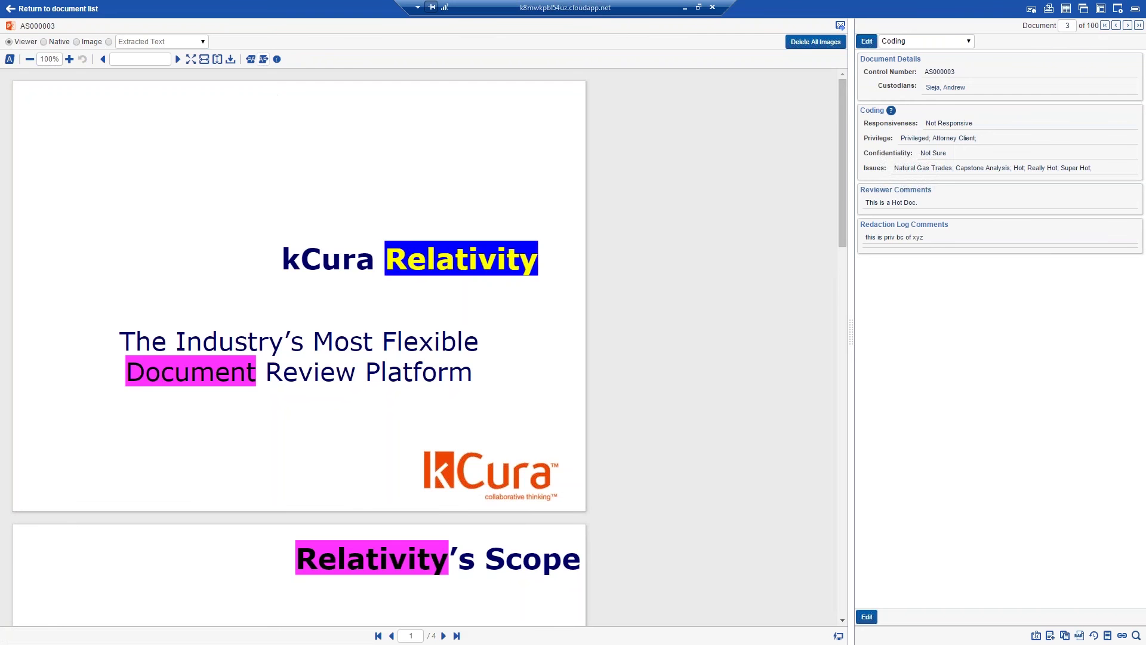
pyautogui.click(264, 60)
pyautogui.click(264, 59)
pyautogui.click(263, 59)
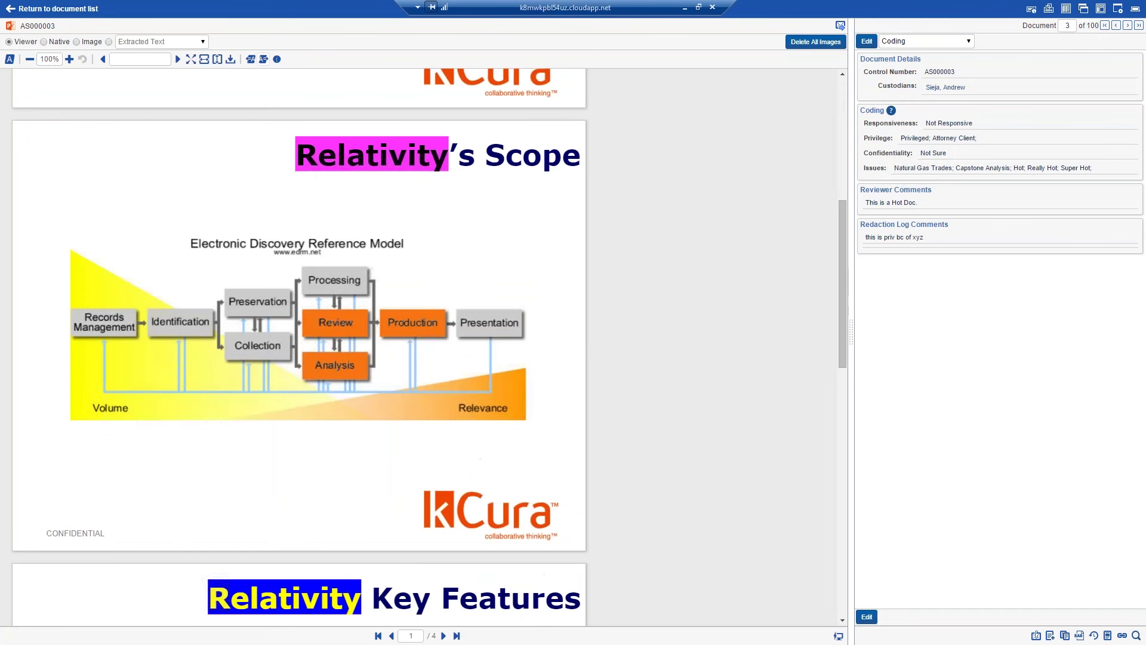
# - Advance to Korean Word document AS000004 and review the actions available for selected text in its instructor line, closing them without choosing any
pyautogui.click(1128, 25)
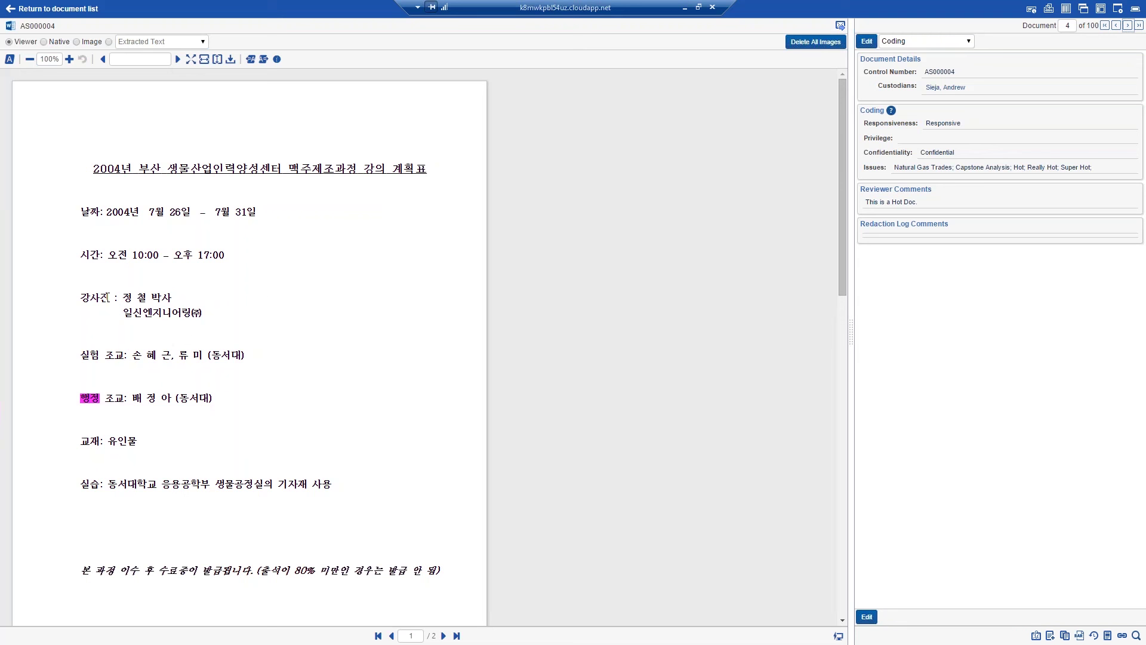
pyautogui.moveTo(107, 297); pyautogui.dragTo(173, 302)
pyautogui.rightClick(173, 299)
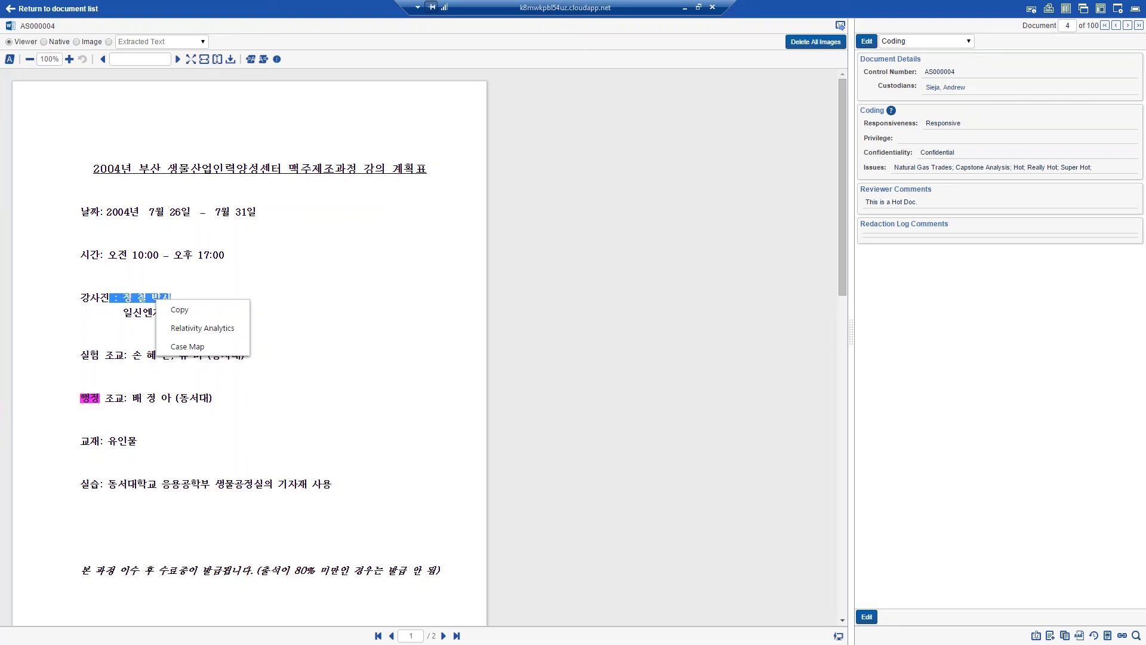
pyautogui.click(195, 267)
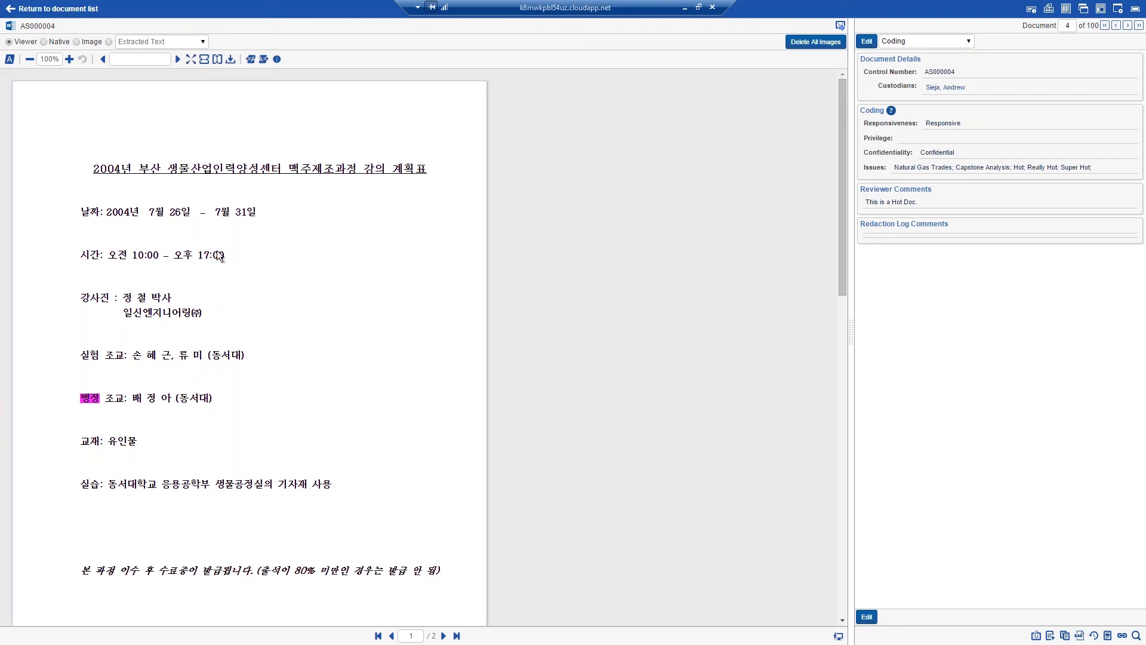
# - Advance to Word document AS000005, dismiss its tracked-changes notice and show the document's image
pyautogui.click(1116, 25)
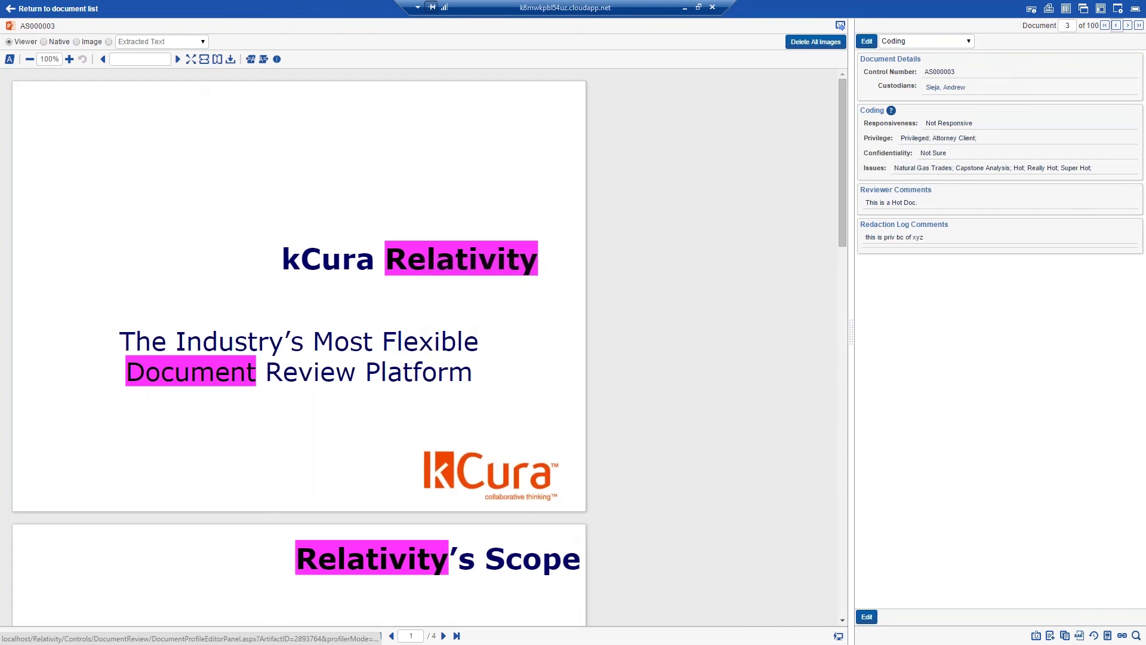
pyautogui.click(1127, 26)
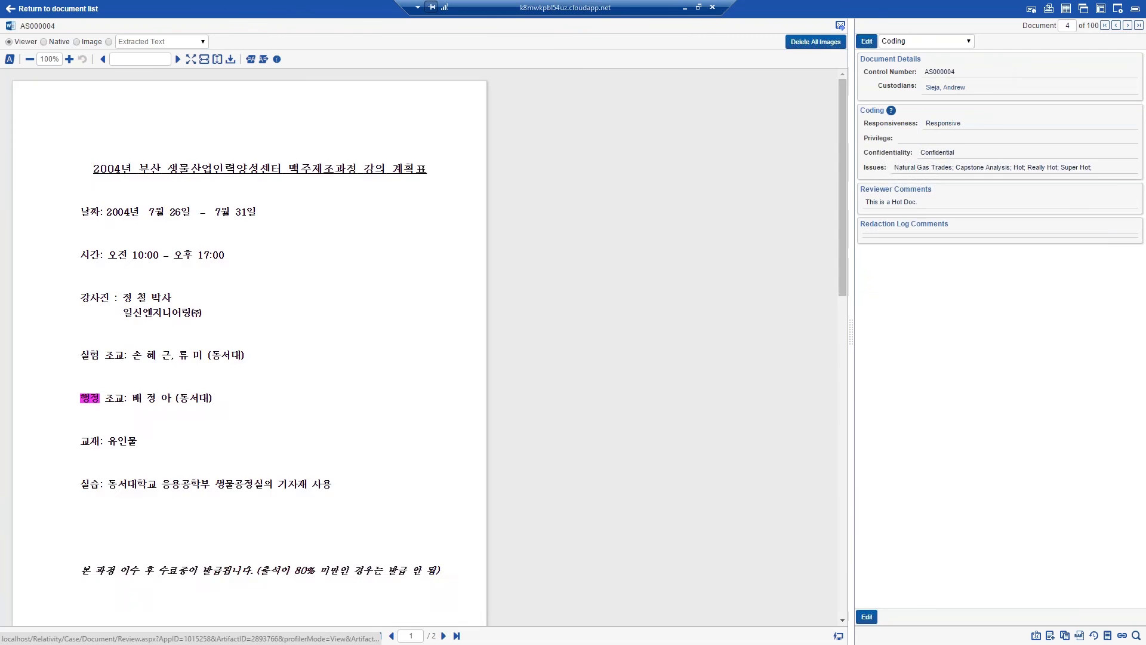
pyautogui.click(1127, 25)
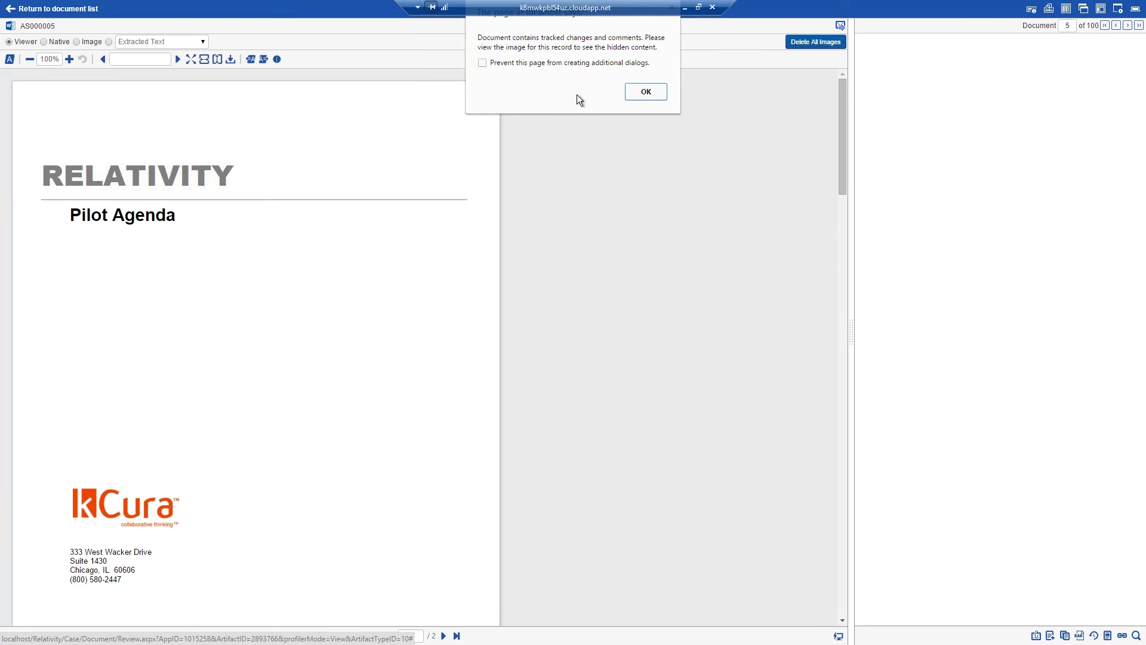
pyautogui.click(631, 93)
pyautogui.click(76, 42)
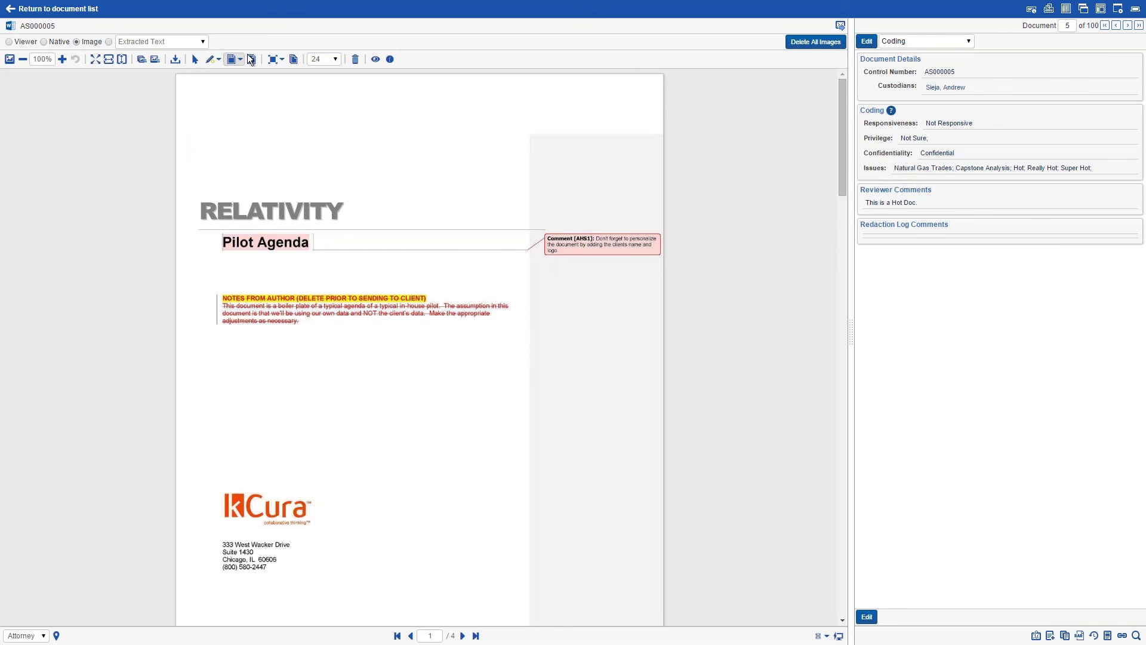
# - Highlight the RELATIVITY title in blue and place a black redaction over the Pilot Agenda heading below it
pyautogui.click(218, 59)
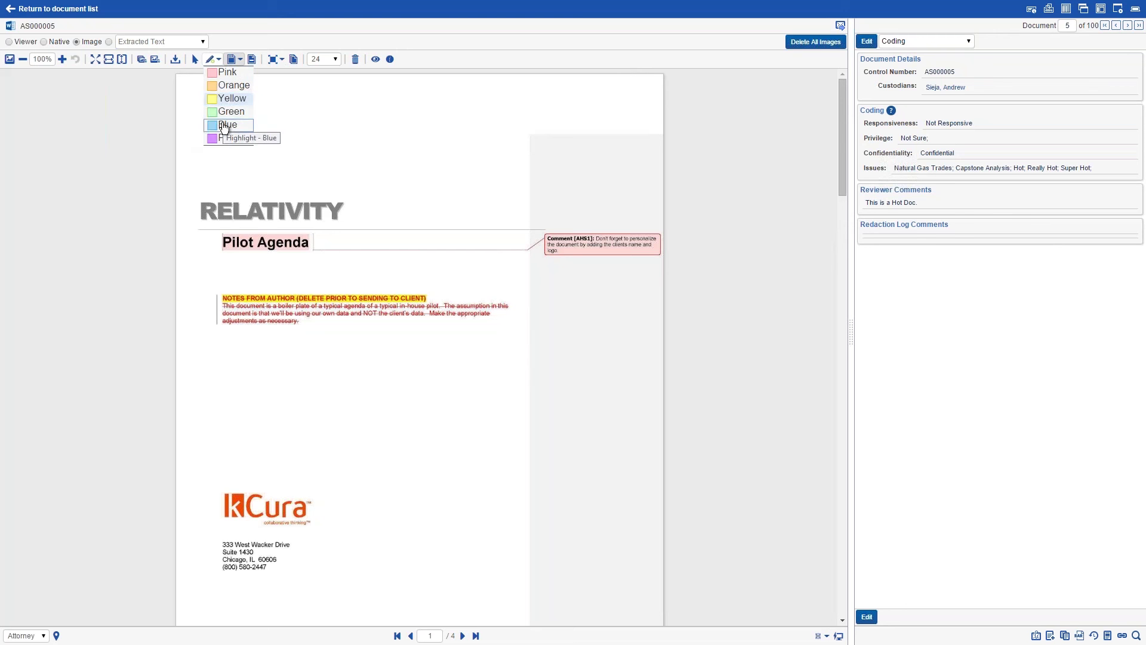
pyautogui.click(224, 117)
pyautogui.moveTo(193, 195)
pyautogui.mouseDown()
pyautogui.moveTo(222, 236)
pyautogui.moveTo(353, 228)
pyautogui.mouseUp()
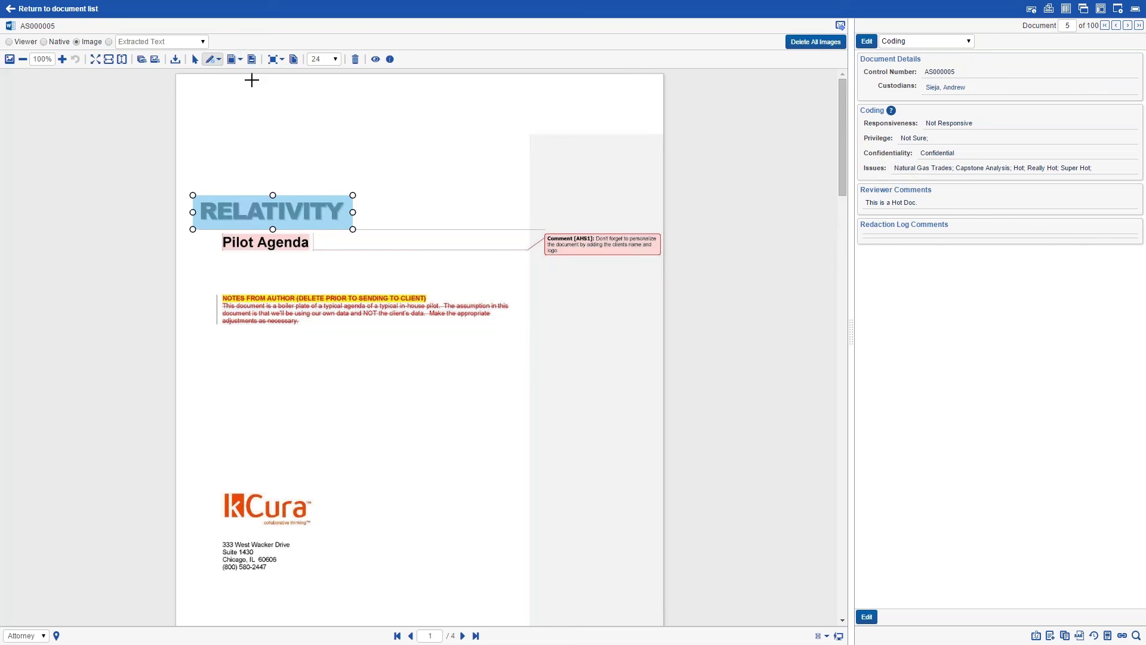
pyautogui.click(240, 59)
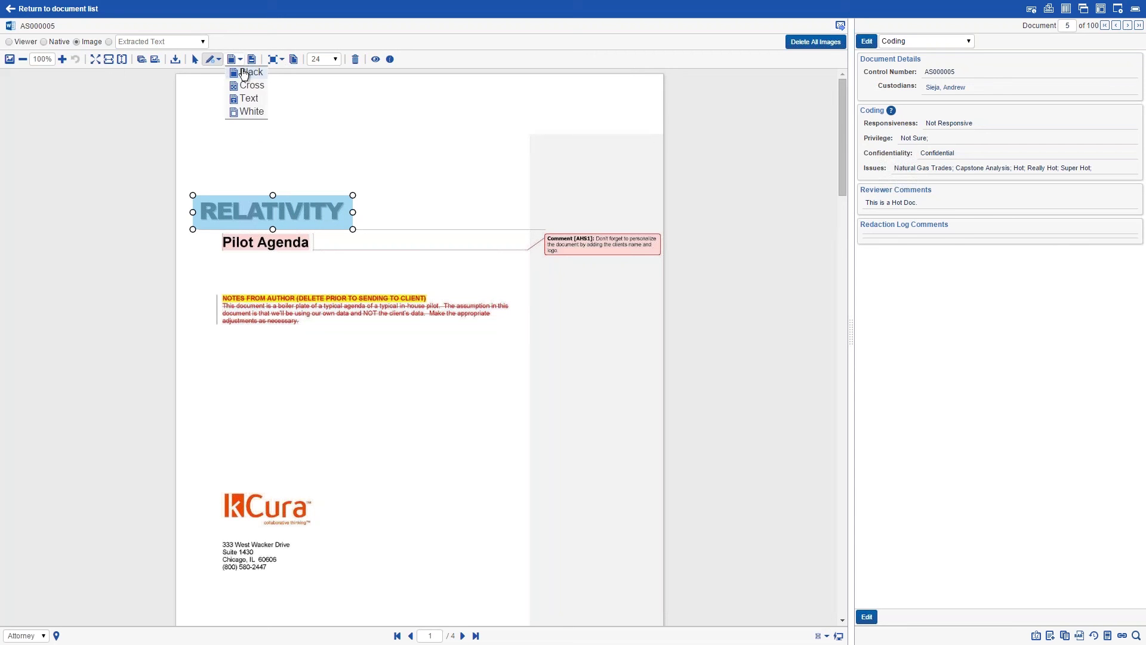
pyautogui.click(242, 98)
pyautogui.moveTo(205, 233); pyautogui.dragTo(351, 261)
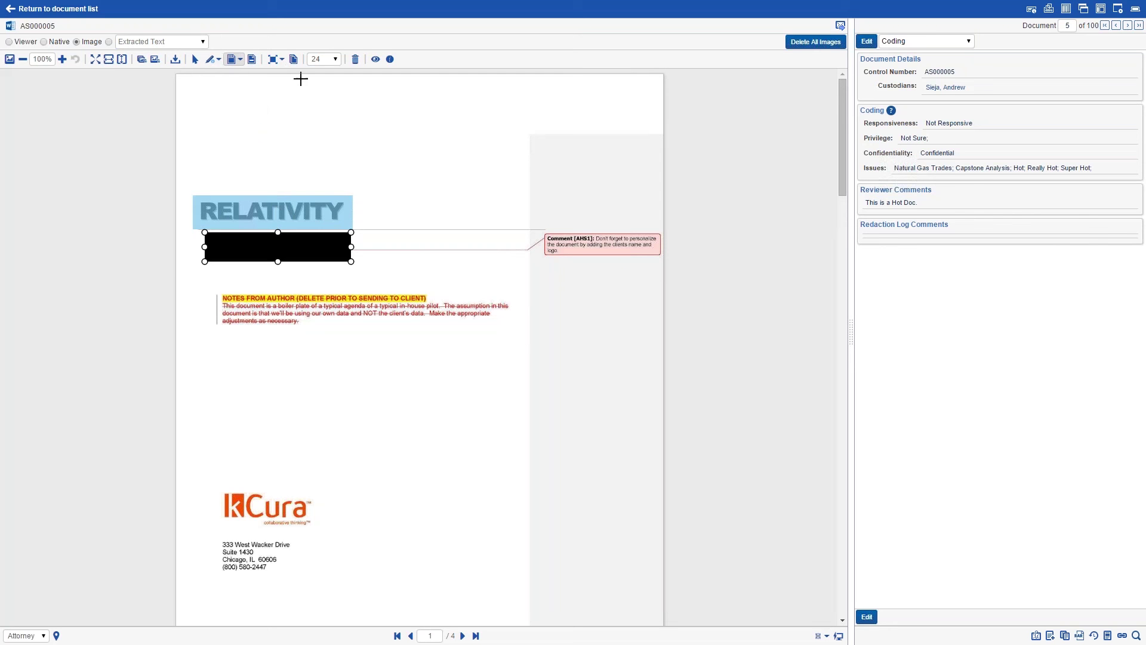
# - Cover the margin comment on page 1 with a text redaction reading "Custom" at font size 12
pyautogui.click(240, 60)
pyautogui.click(250, 100)
pyautogui.moveTo(528, 224); pyautogui.dragTo(673, 275)
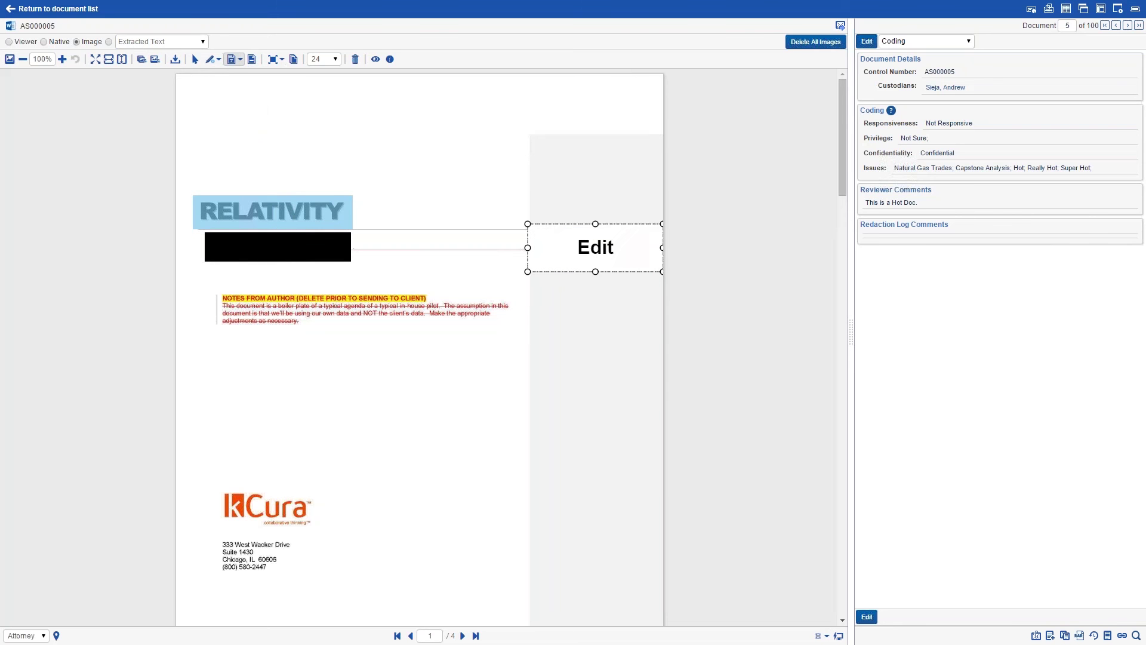
pyautogui.rightClick(635, 253)
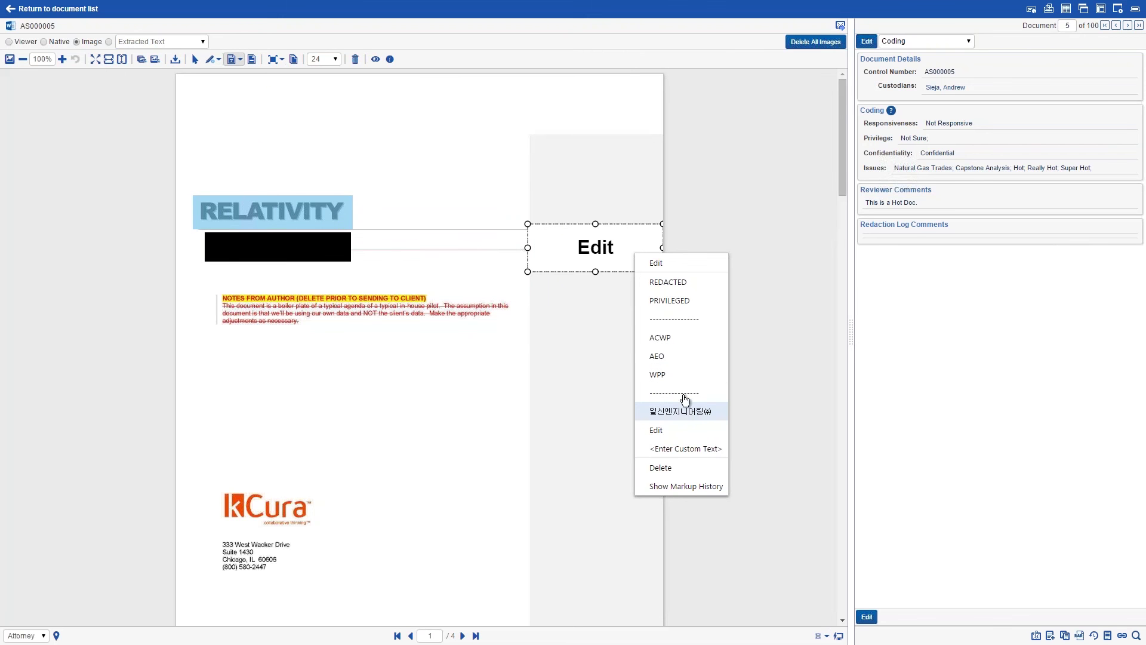
pyautogui.click(668, 263)
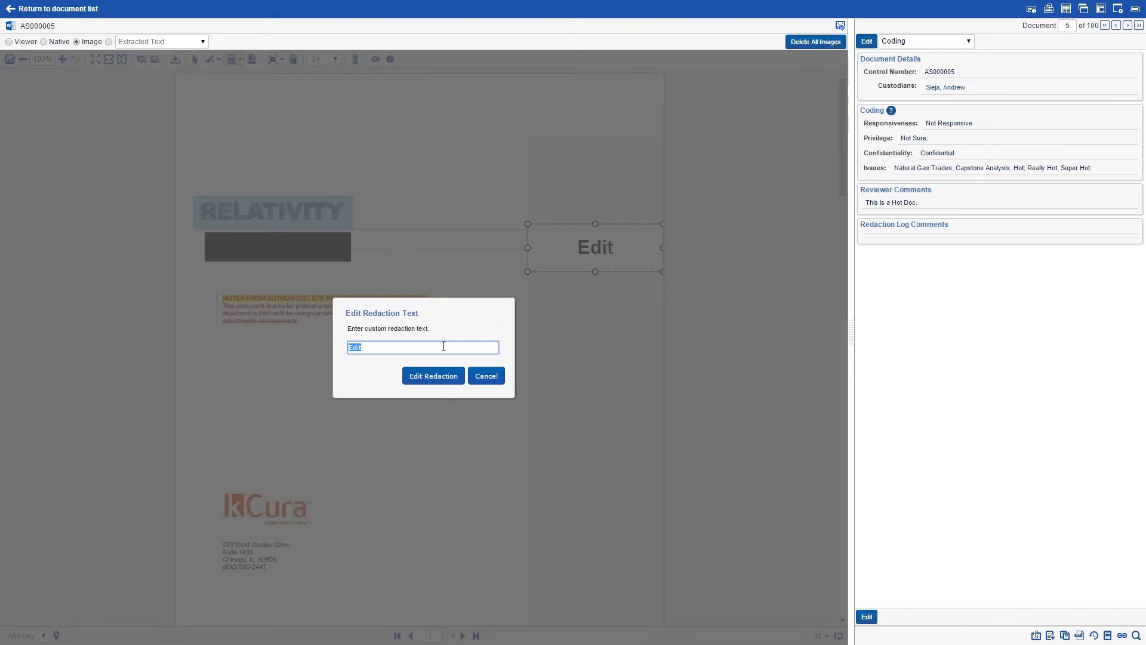
pyautogui.write('CUstom')
pyautogui.press('Return')
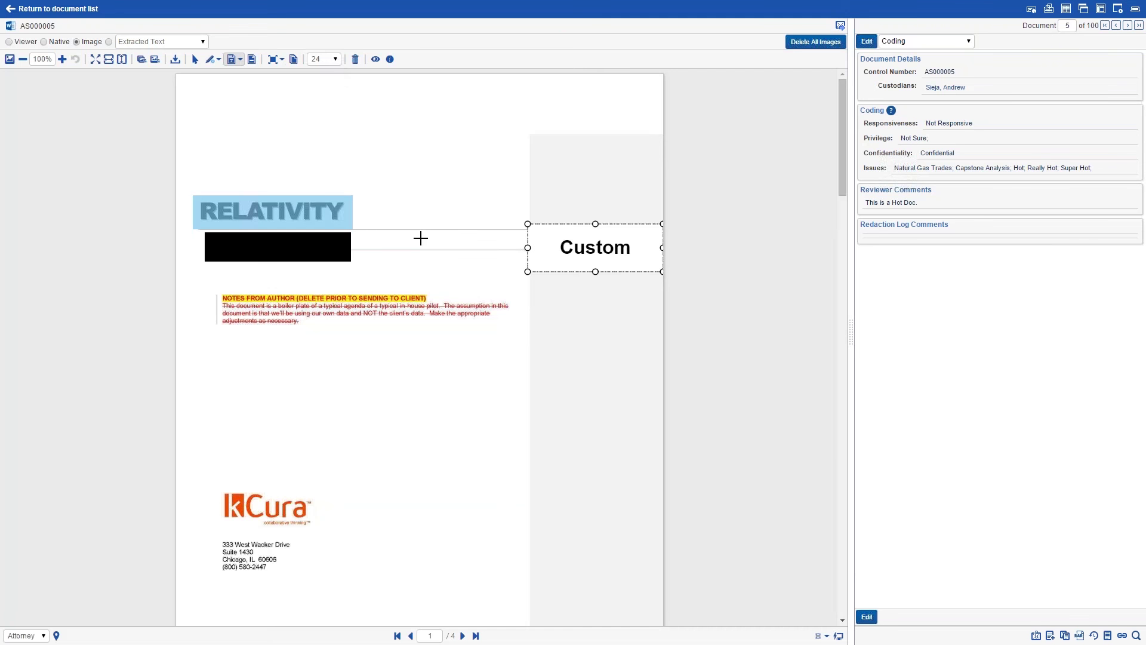
pyautogui.click(330, 60)
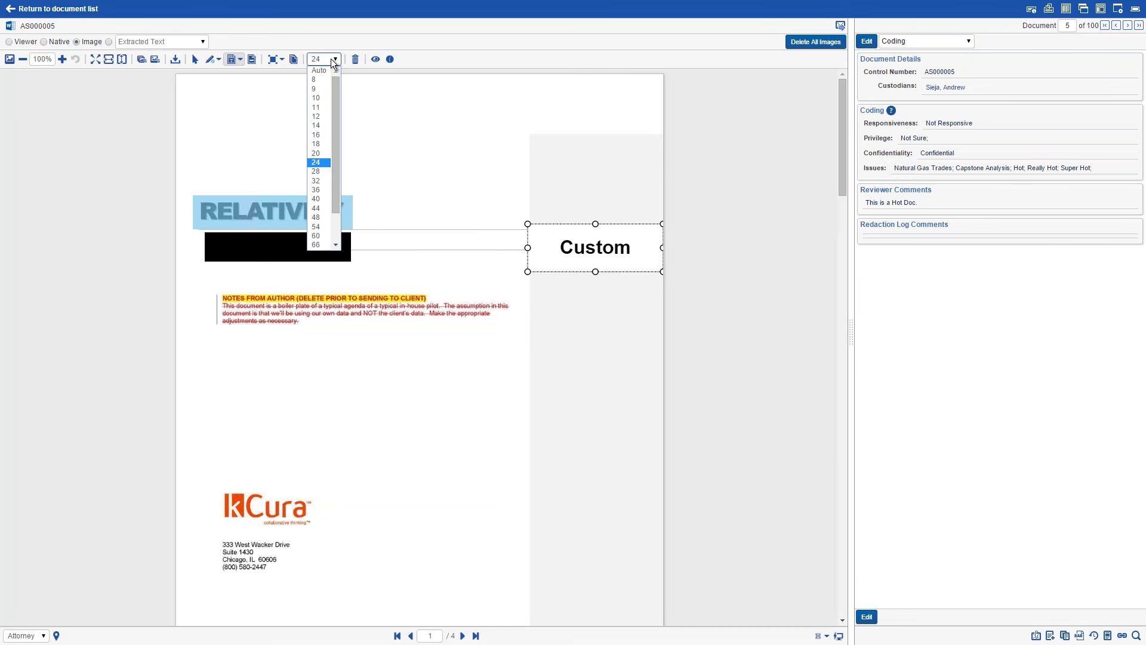
pyautogui.click(318, 116)
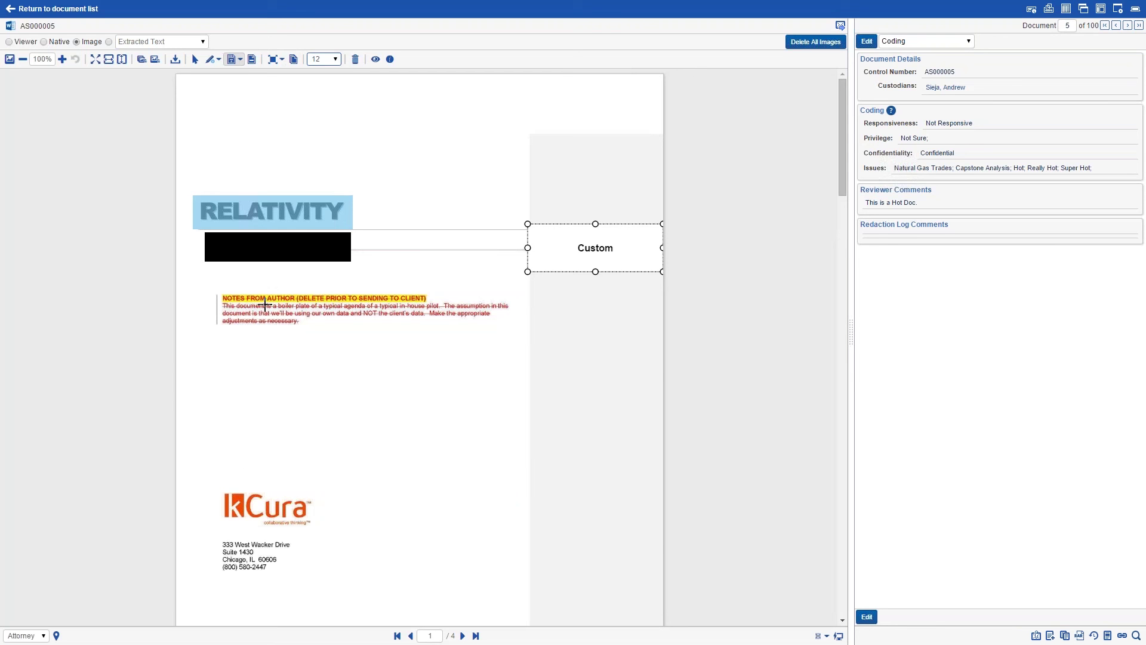
# - Place a white redaction over the address block and shift it slightly up and left together with the black redaction
pyautogui.click(239, 59)
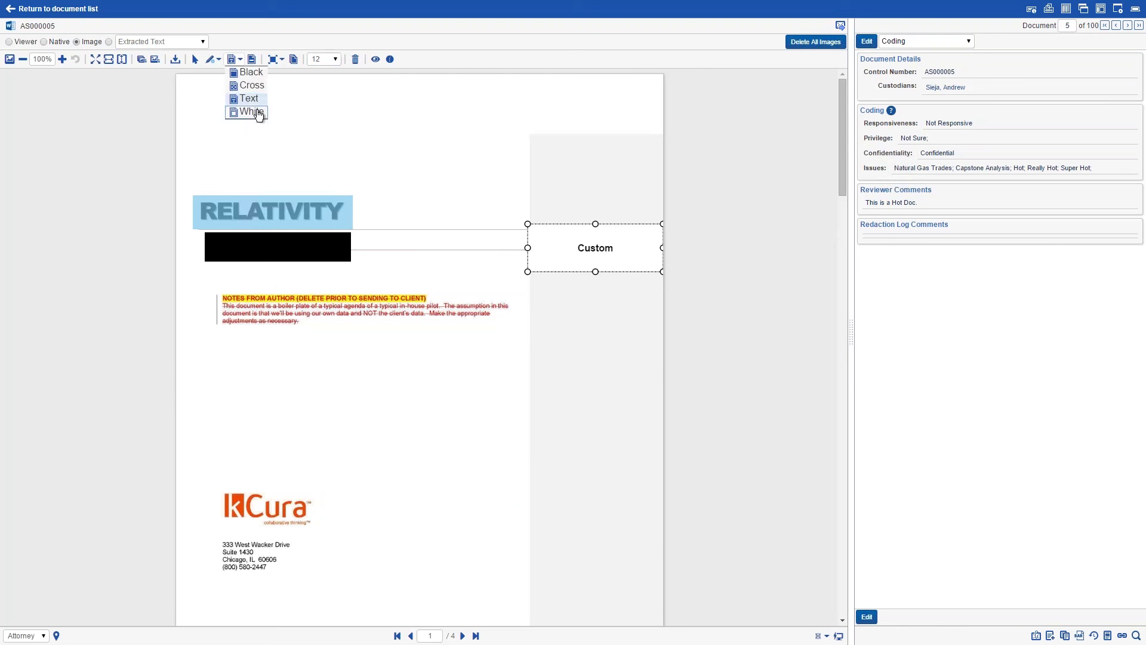
pyautogui.click(251, 111)
pyautogui.moveTo(212, 532)
pyautogui.mouseDown()
pyautogui.moveTo(271, 583)
pyautogui.moveTo(339, 591)
pyautogui.mouseUp()
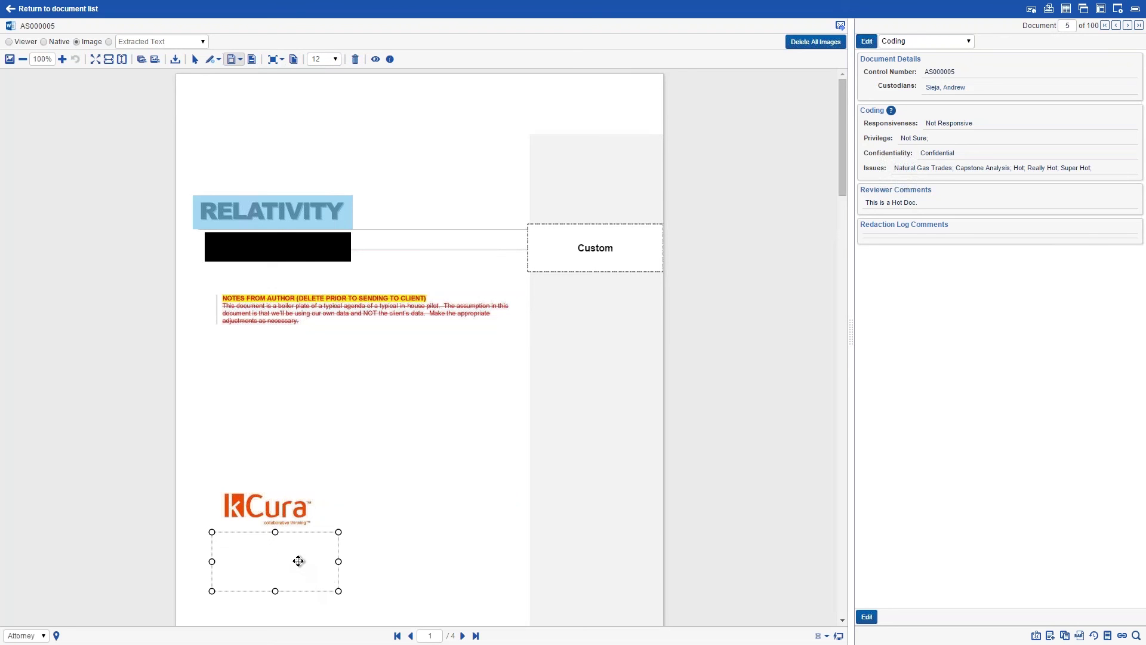
pyautogui.keyDown('ctrl'); pyautogui.click(301, 216); pyautogui.keyUp('ctrl')
pyautogui.moveTo(303, 214)
pyautogui.mouseDown()
pyautogui.moveTo(331, 185)
pyautogui.moveTo(281, 189)
pyautogui.moveTo(308, 215)
pyautogui.moveTo(294, 213)
pyautogui.mouseUp()
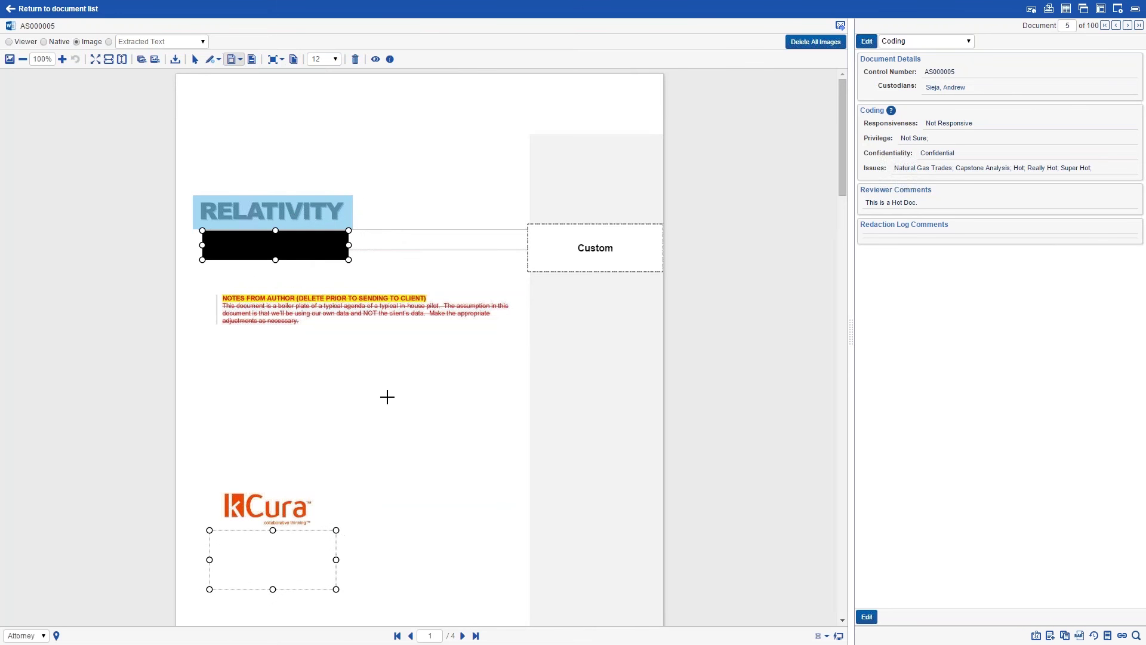
# - On page 3, apply an inverse redaction that leaves only the Pre-Pilot Preparations section uncovered
pyautogui.click(463, 635)
pyautogui.click(464, 636)
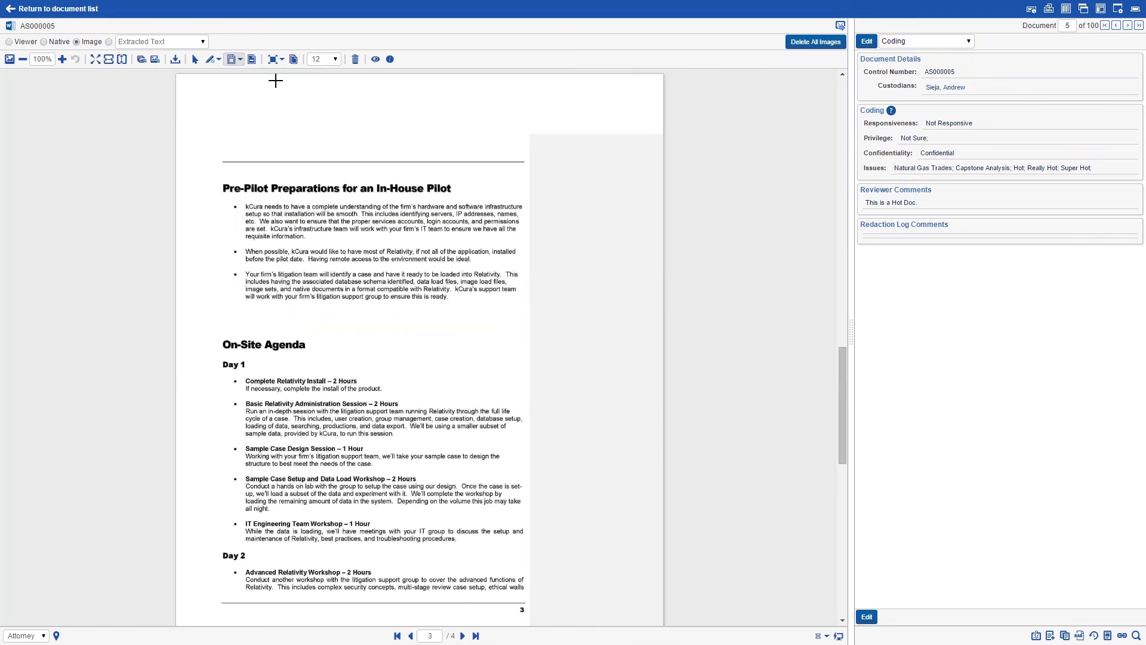
pyautogui.click(251, 60)
pyautogui.moveTo(211, 167); pyautogui.dragTo(548, 323)
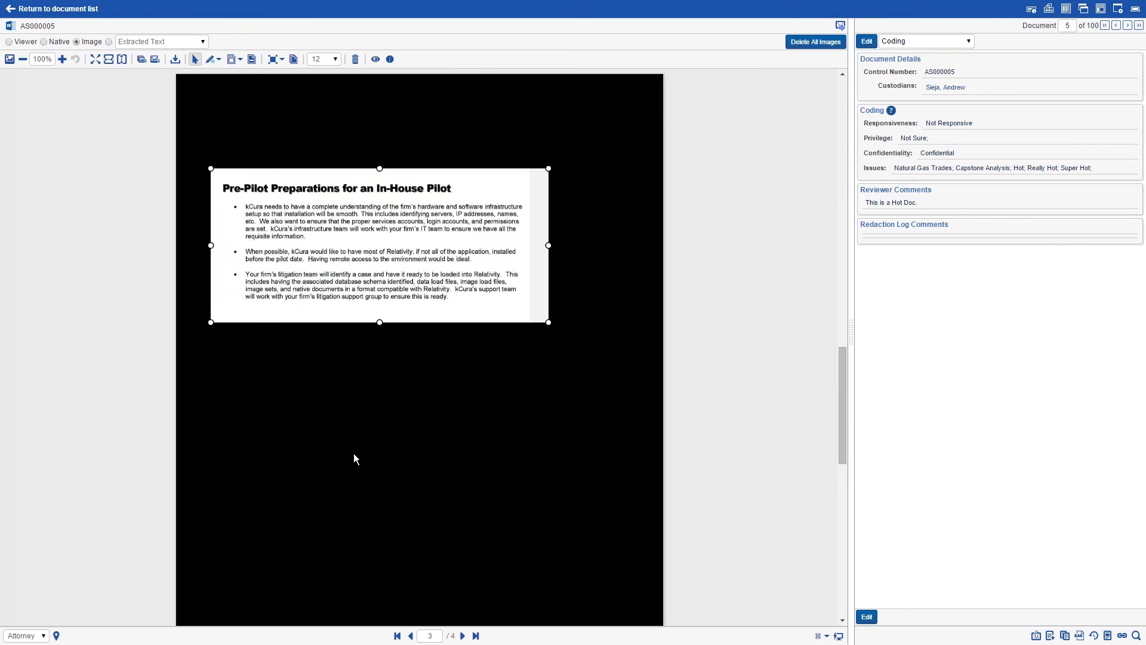
# - Apply a black full-page redaction to page 4 and replace it with the Cross type
pyautogui.click(463, 635)
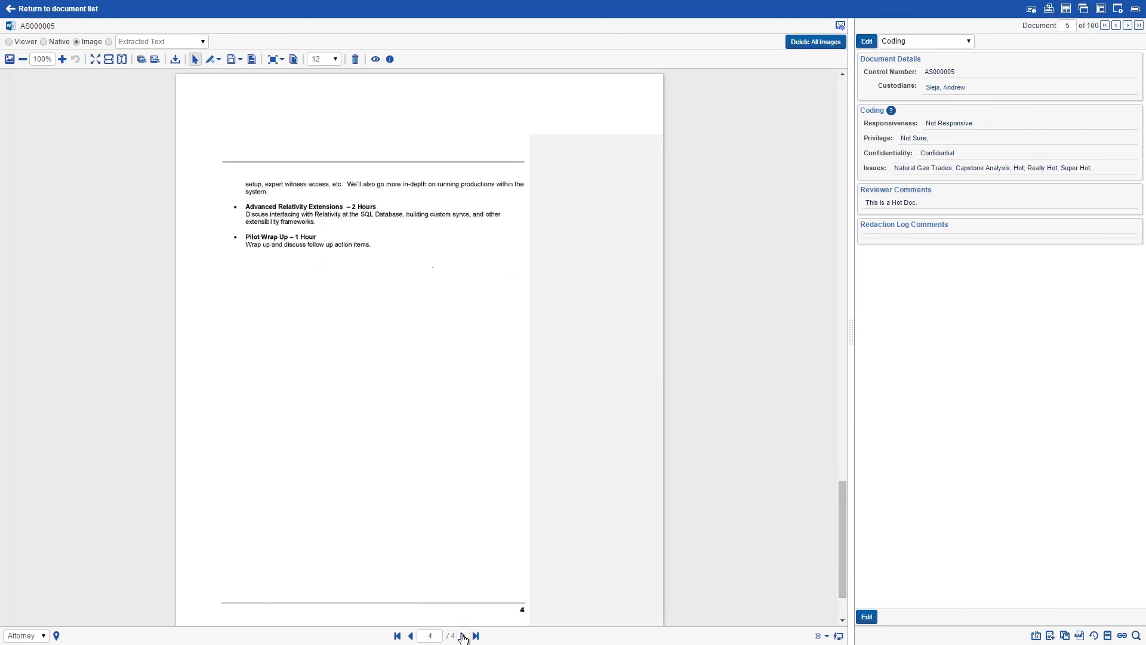
pyautogui.click(281, 59)
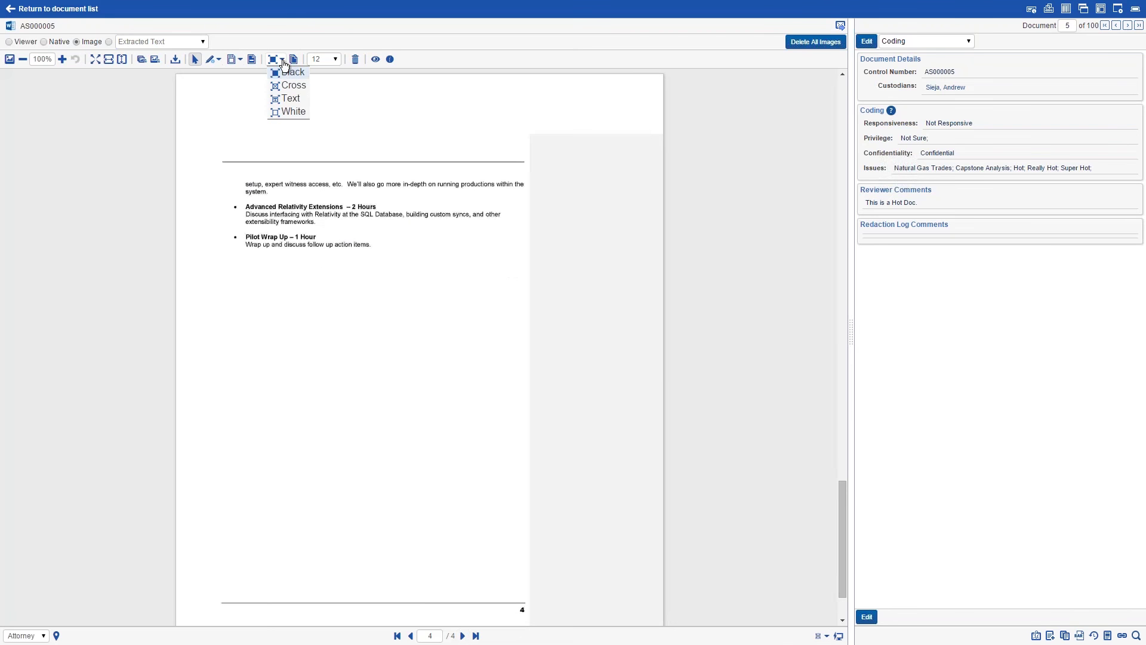
pyautogui.click(289, 71)
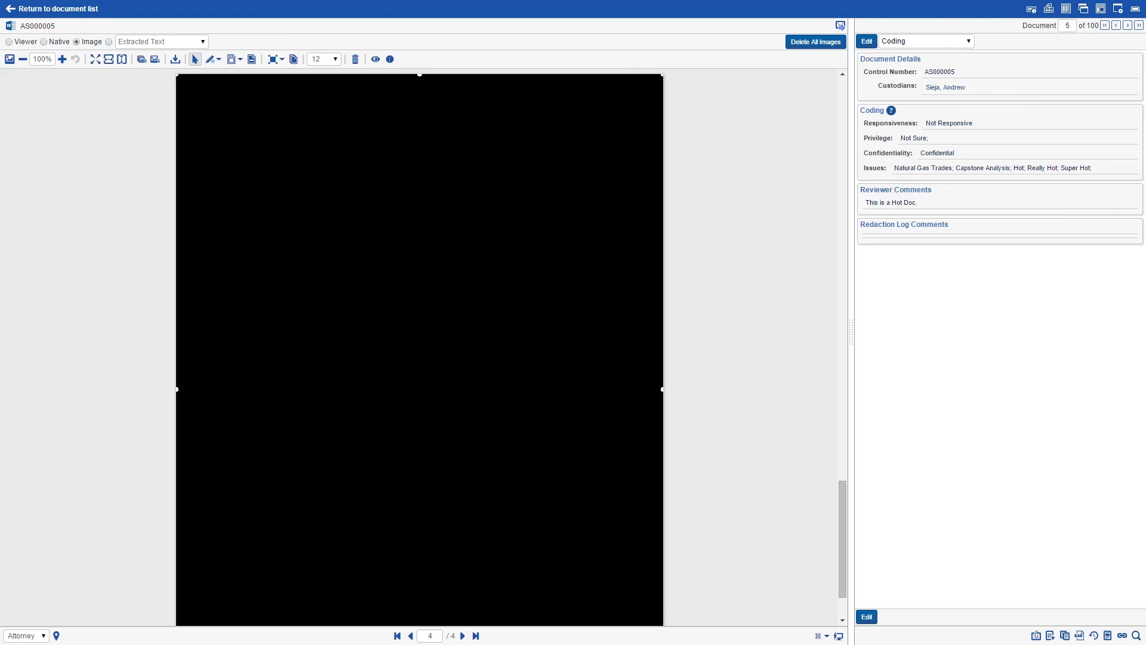
pyautogui.click(282, 59)
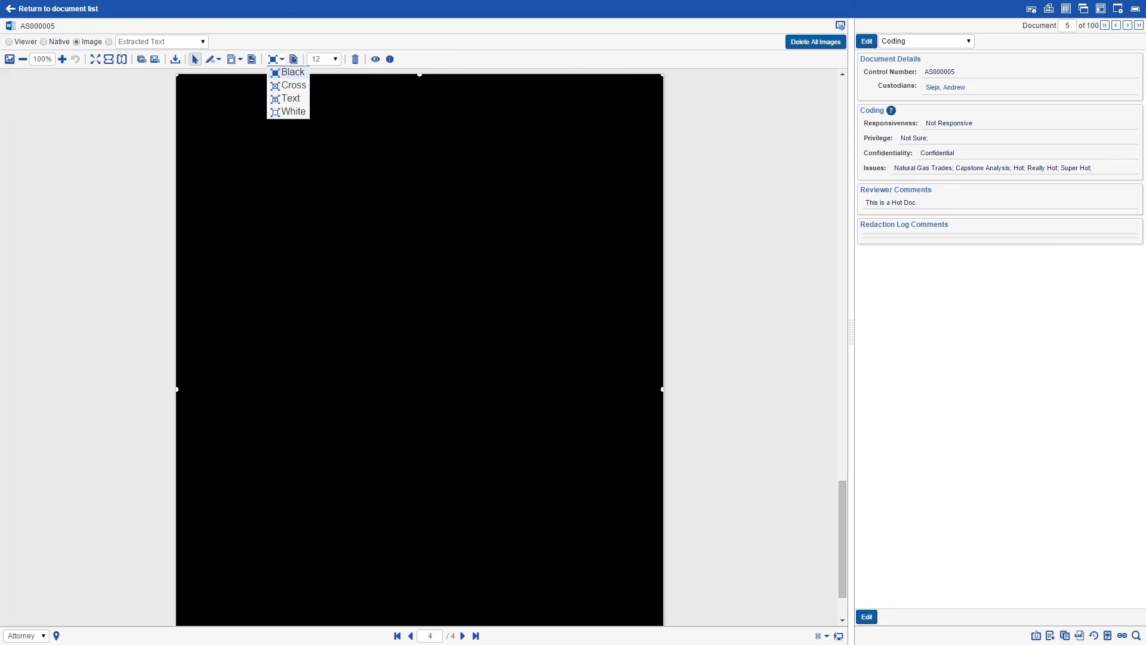
pyautogui.click(289, 87)
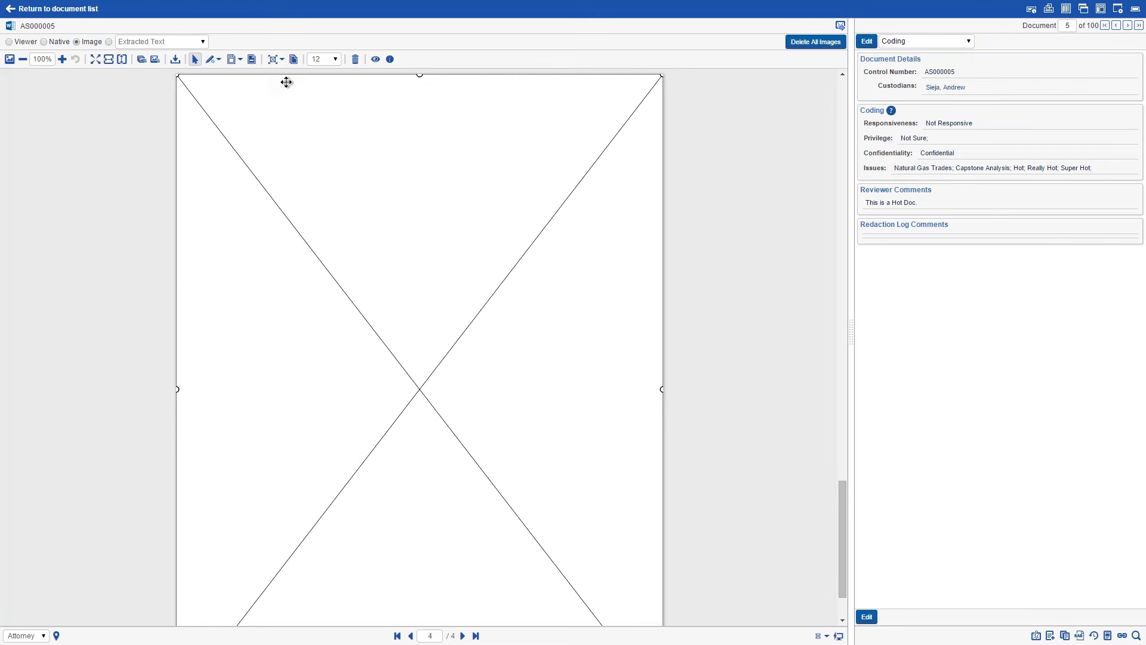
# - Mass redact pages 2 and 4 with the Cross type and go back to page 2 to check it
pyautogui.click(294, 60)
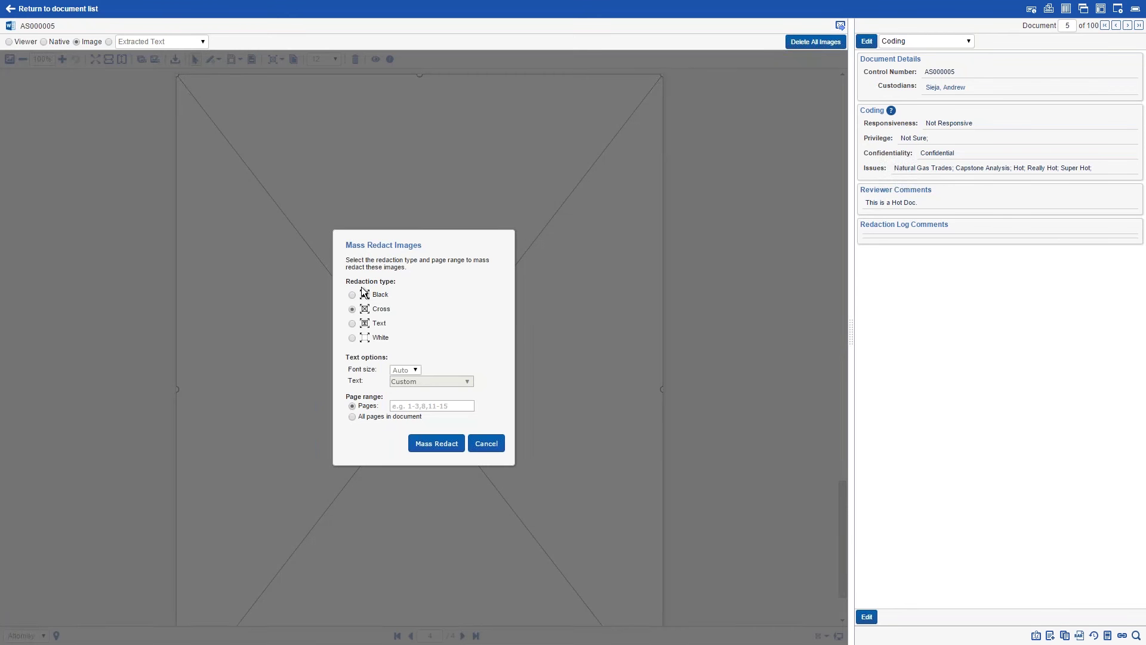
pyautogui.click(396, 405)
pyautogui.write('2, 4')
pyautogui.click(418, 443)
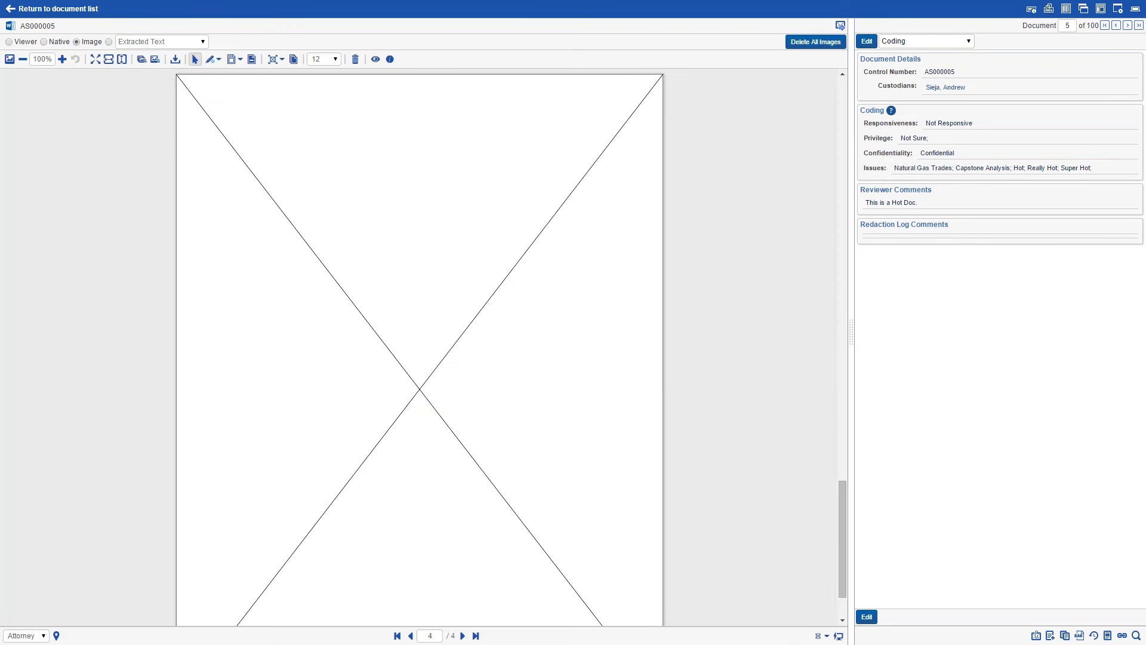
pyautogui.click(412, 636)
pyautogui.click(411, 636)
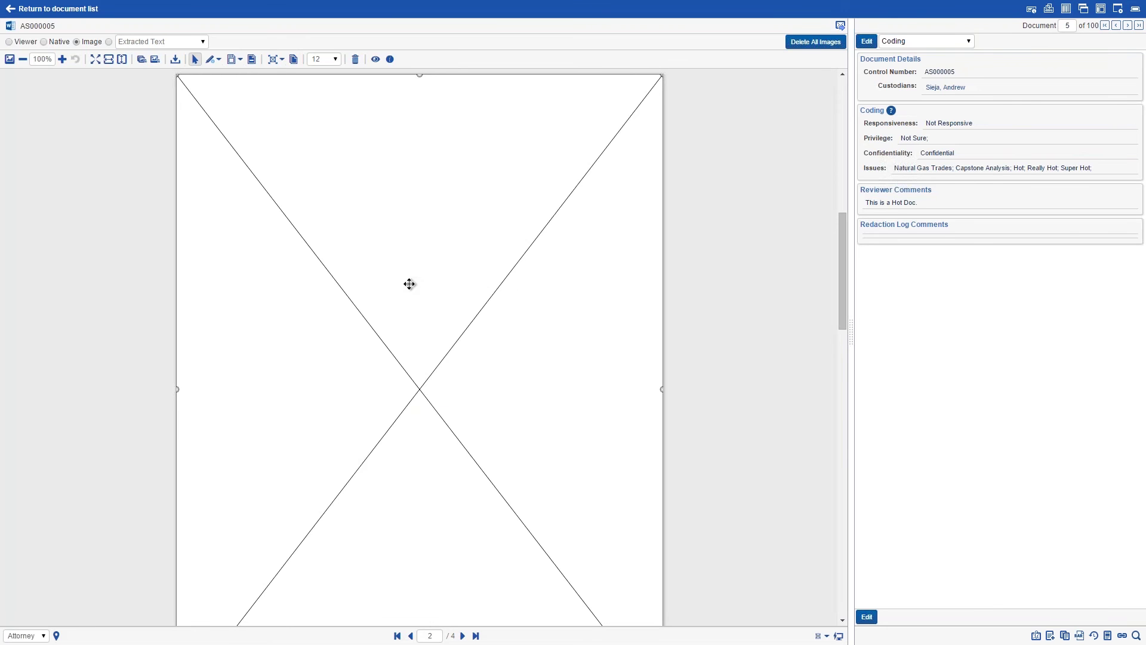
# - Review the markup types and page range options for mass deleting markups, cancelling without deleting any
pyautogui.click(355, 60)
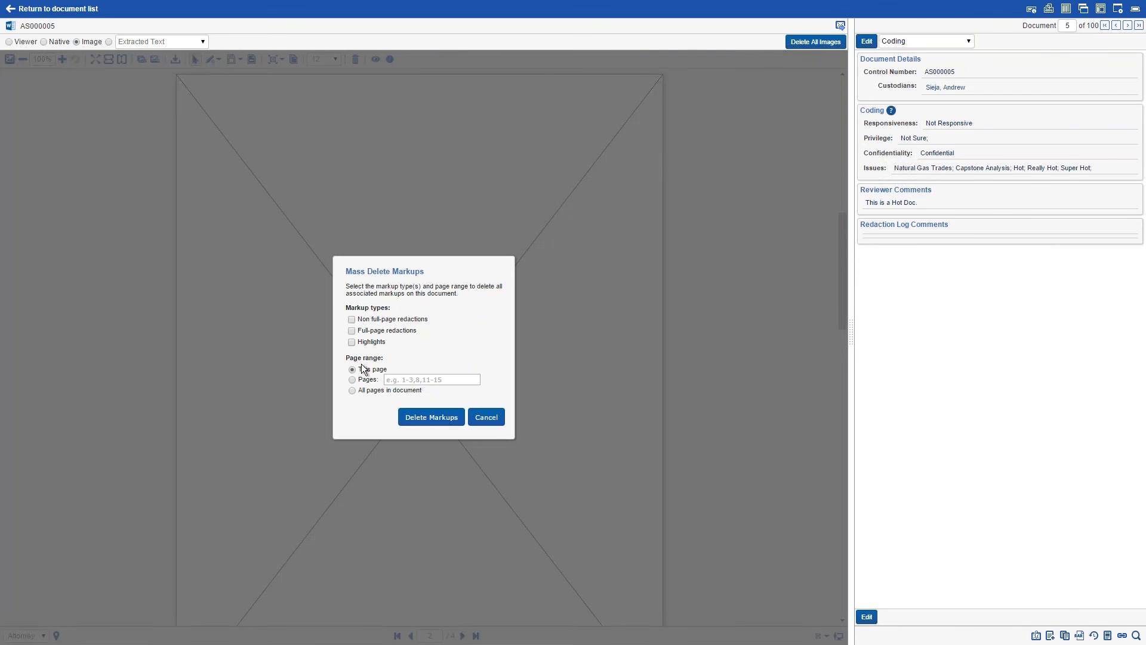
pyautogui.click(487, 420)
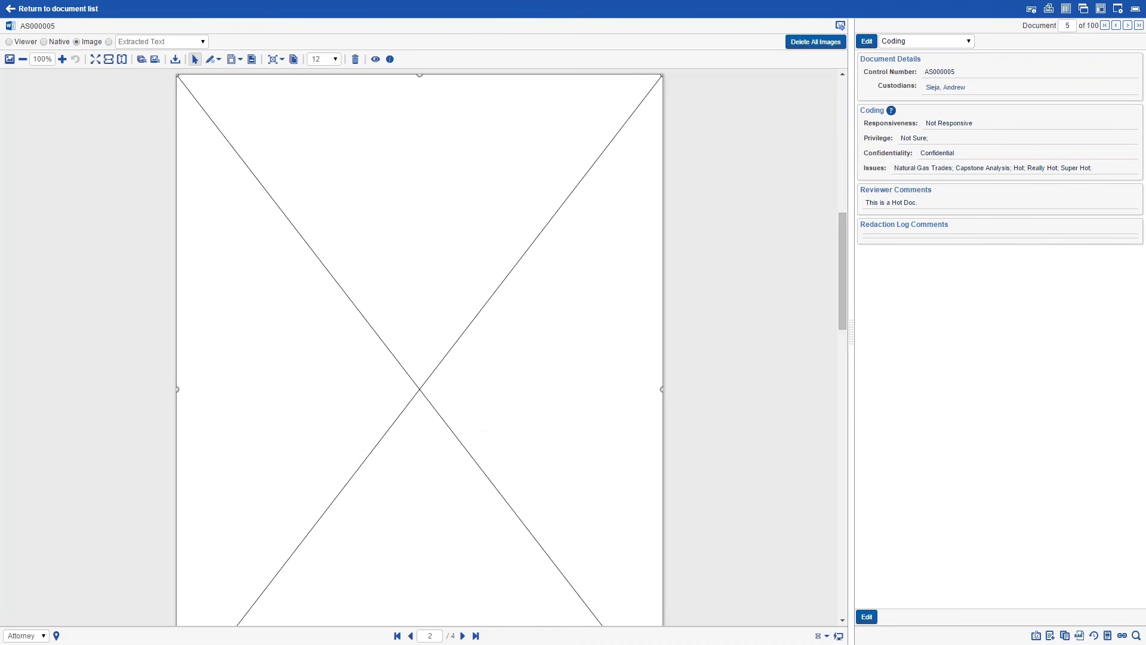
# - Return to page 1 and cycle the markup visibility through transparent and hidden back to solid
pyautogui.click(411, 636)
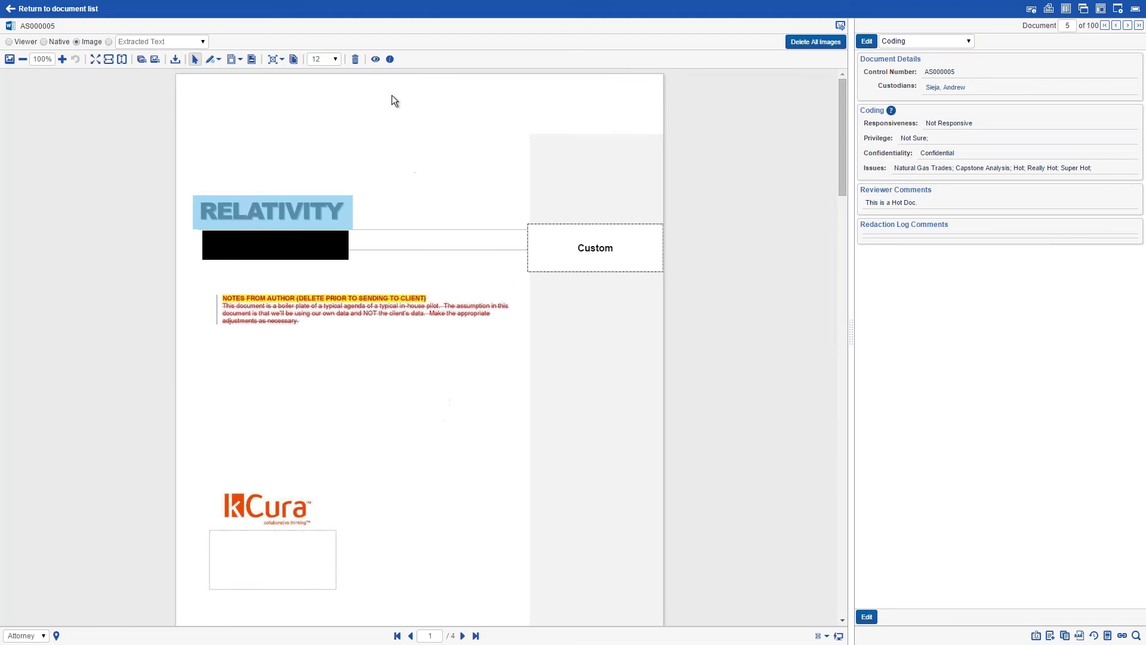
pyautogui.click(376, 59)
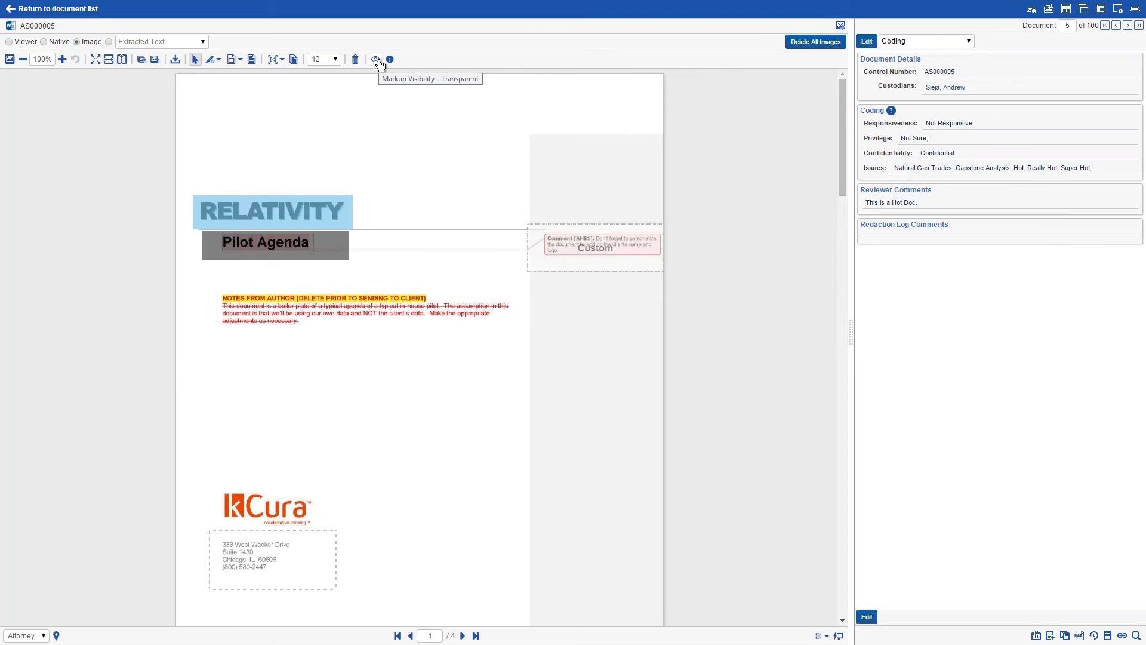
pyautogui.click(377, 60)
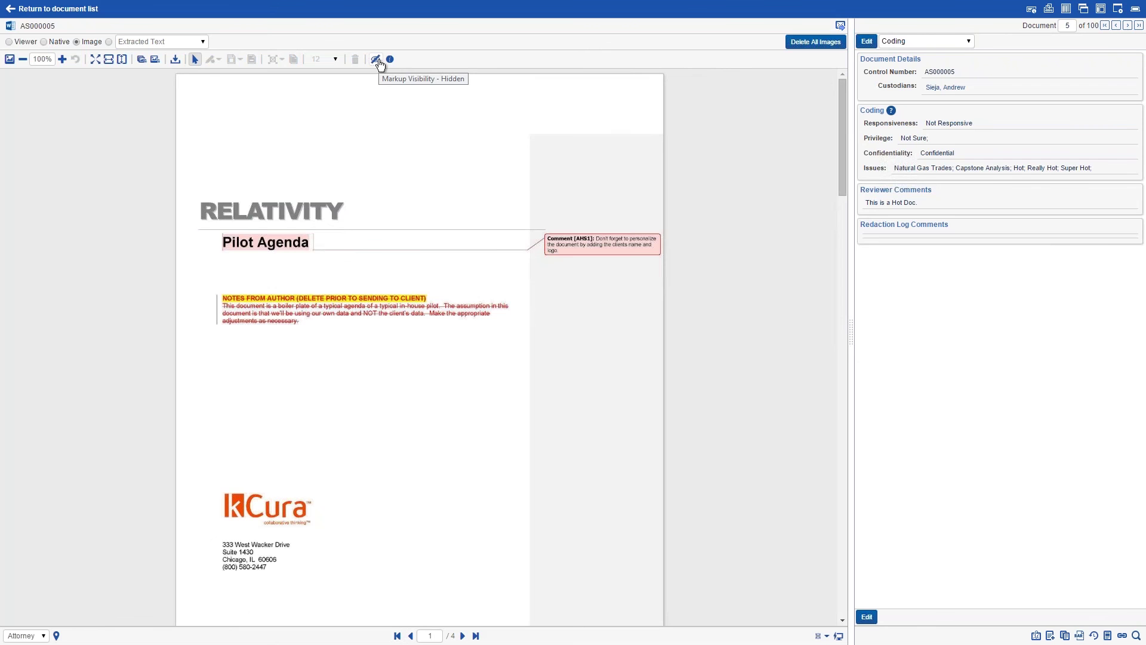
pyautogui.click(376, 60)
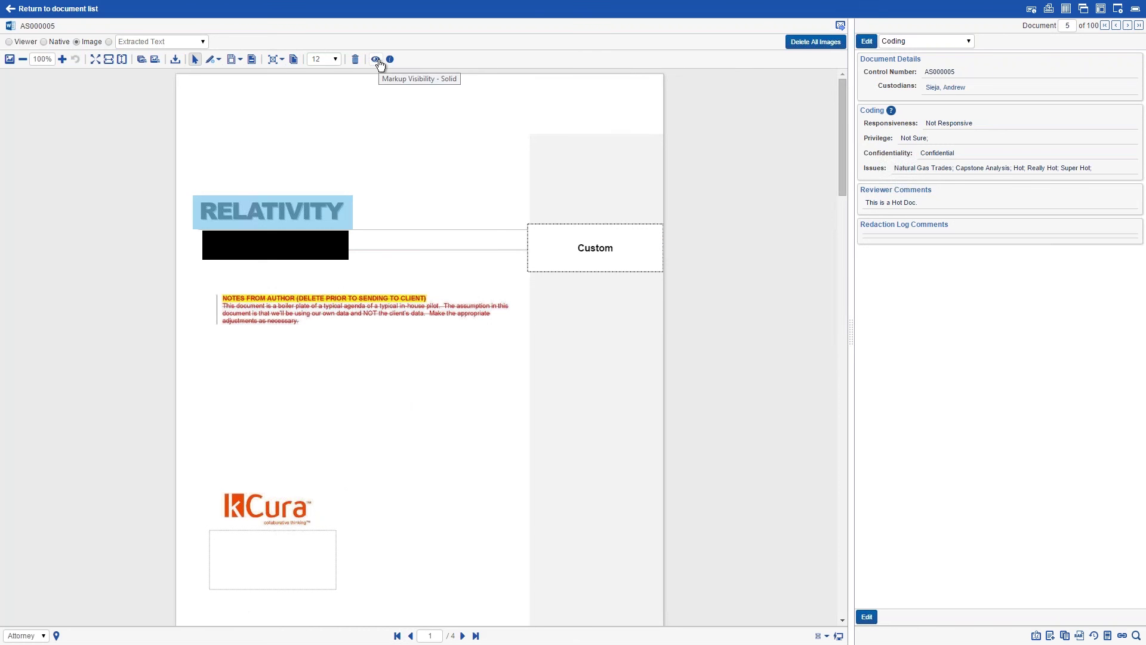
# - Switch the displayed markup set for the document's image to Expert
pyautogui.click(40, 637)
pyautogui.click(38, 622)
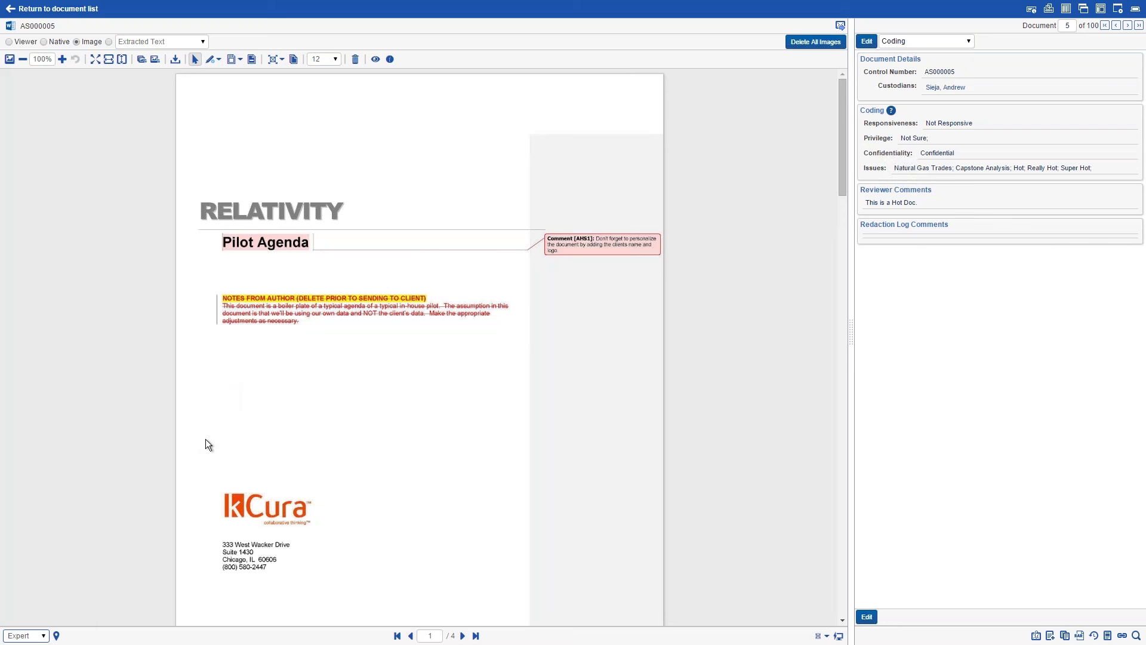
pyautogui.click(57, 635)
pyautogui.moveTo(120, 553); pyautogui.dragTo(139, 441)
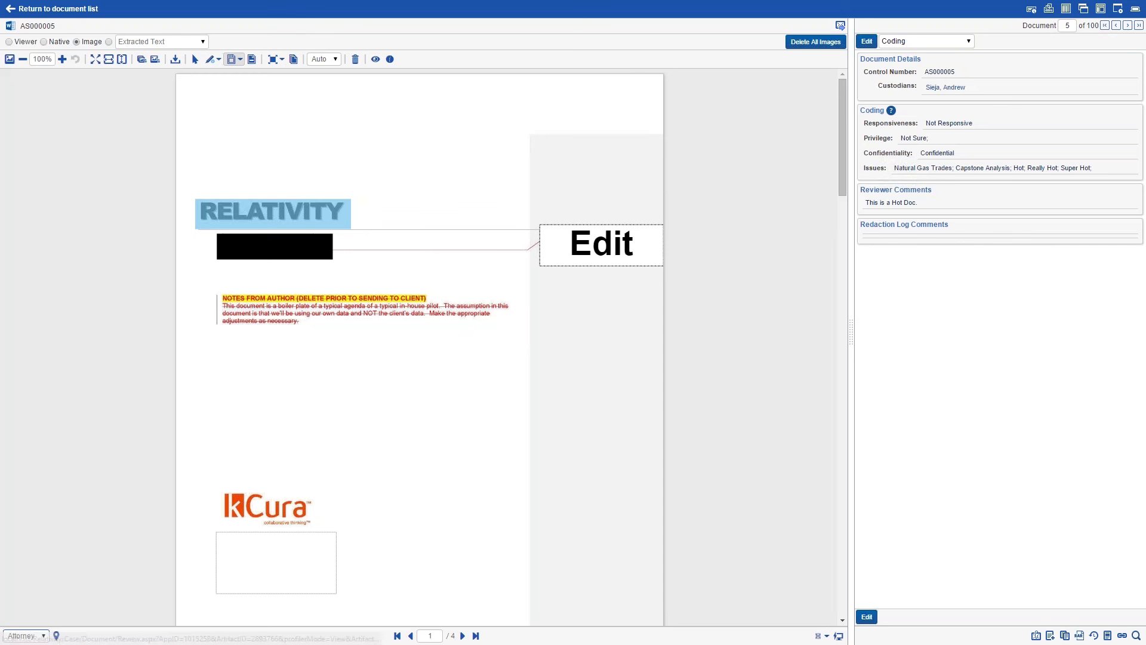
# - Go to the first document, show it in Viewer mode and start editing its Coding layout
pyautogui.click(1105, 25)
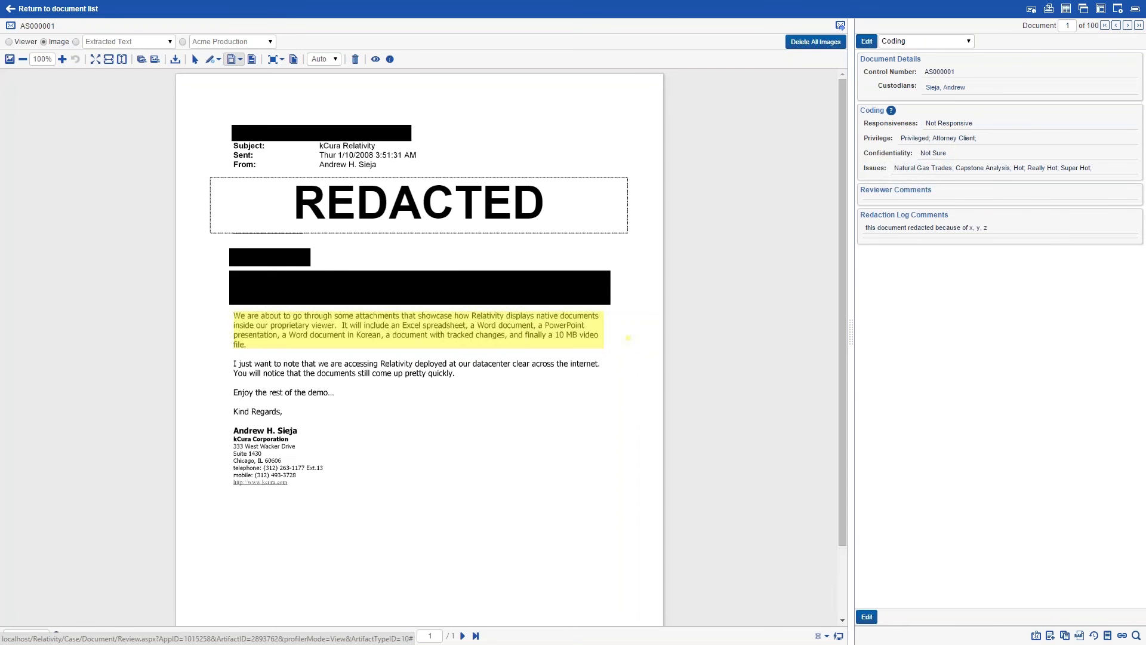
pyautogui.click(9, 41)
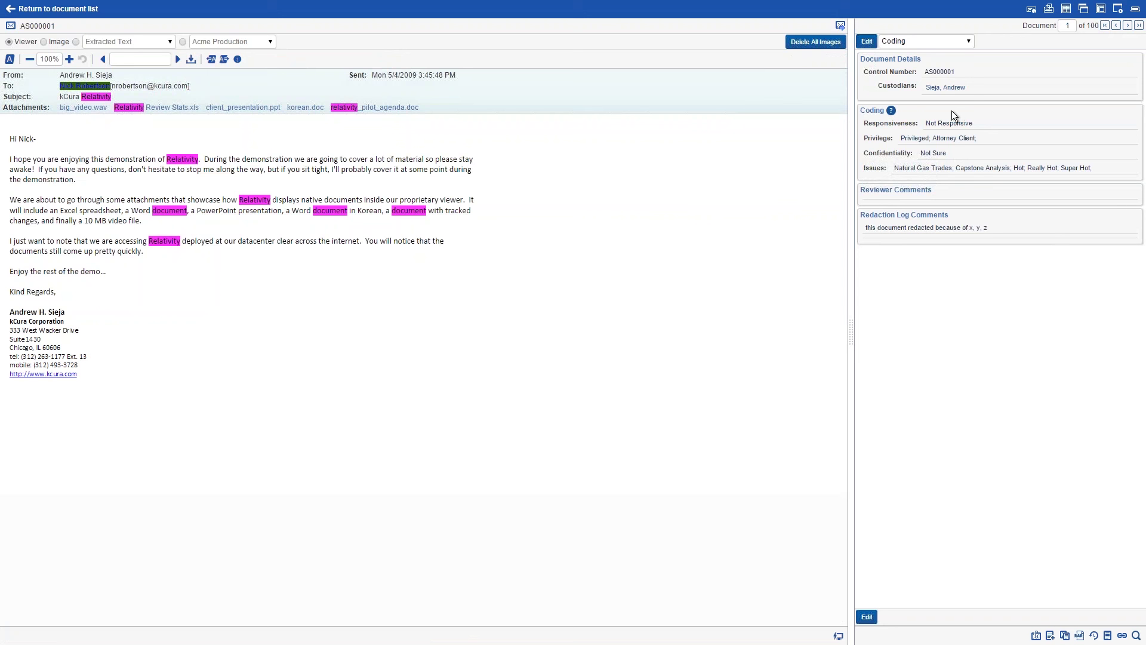
pyautogui.click(968, 42)
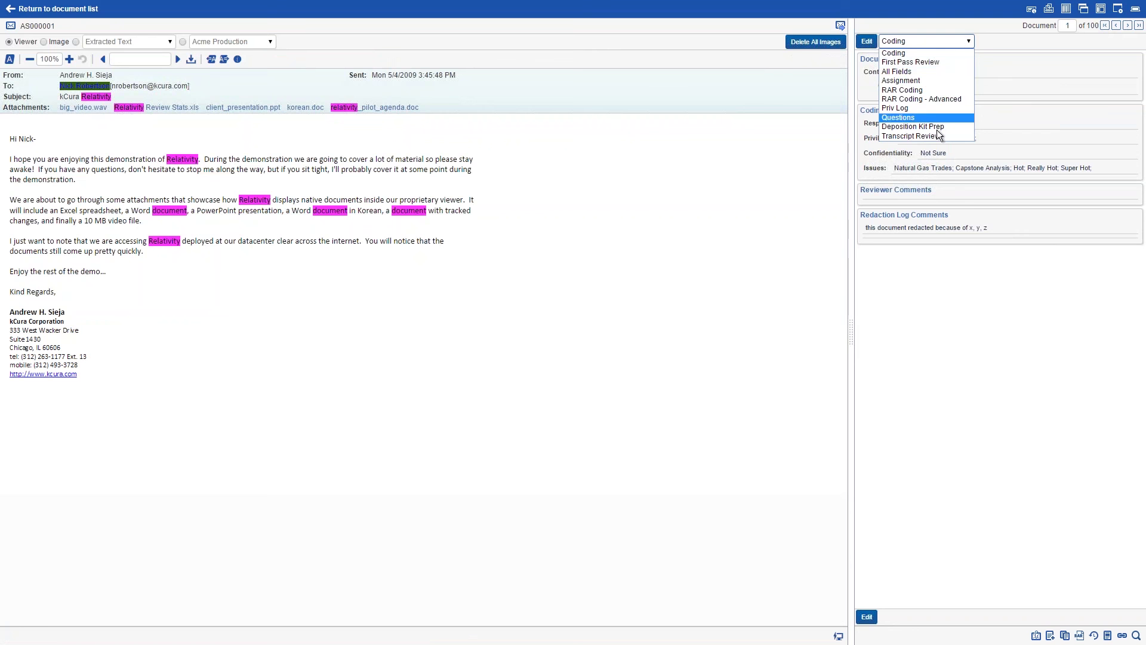
pyautogui.click(900, 52)
pyautogui.click(866, 41)
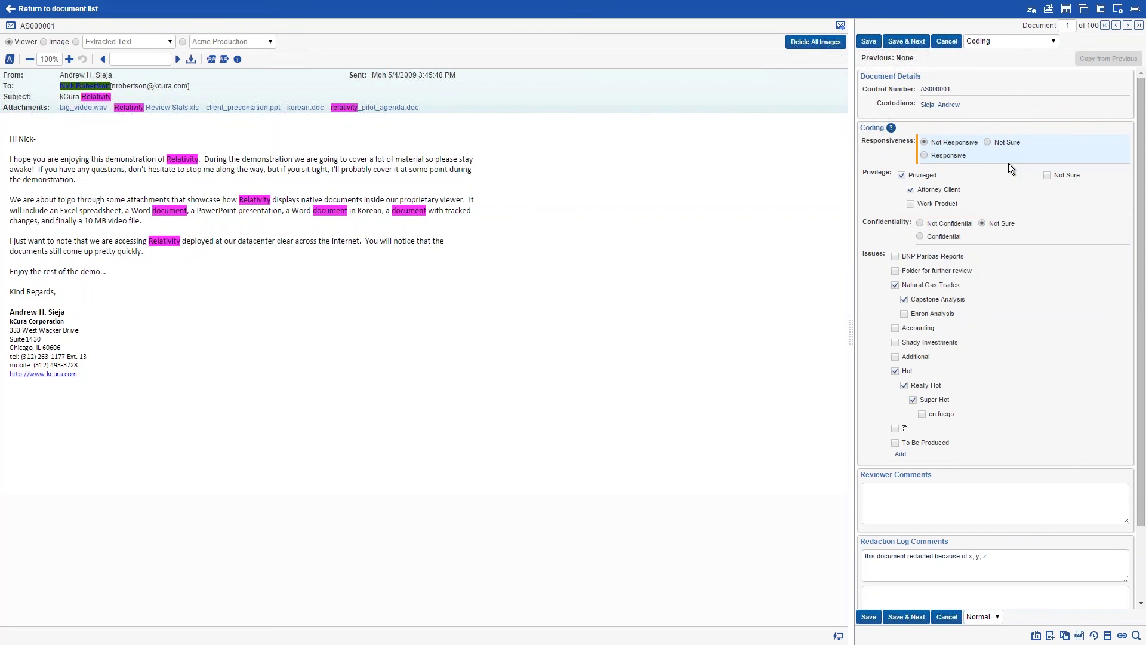
# - Look through the First Pass Review, All Fields, Assignment and Priv Log layouts, and return to the Coding layout
pyautogui.click(1015, 41)
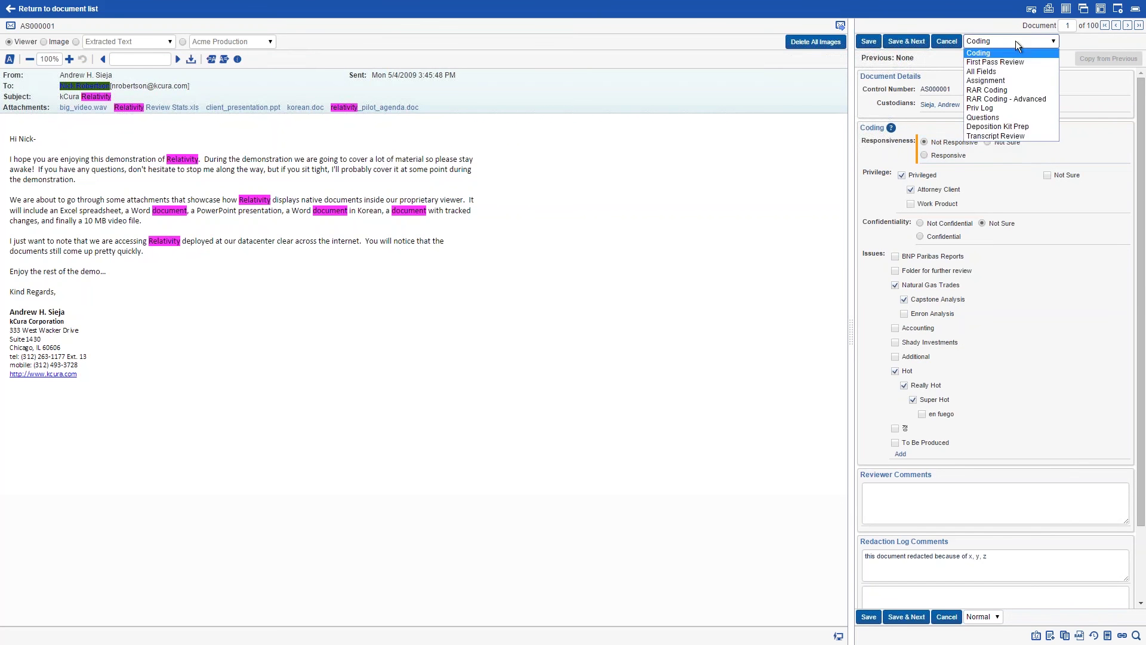
pyautogui.click(1009, 62)
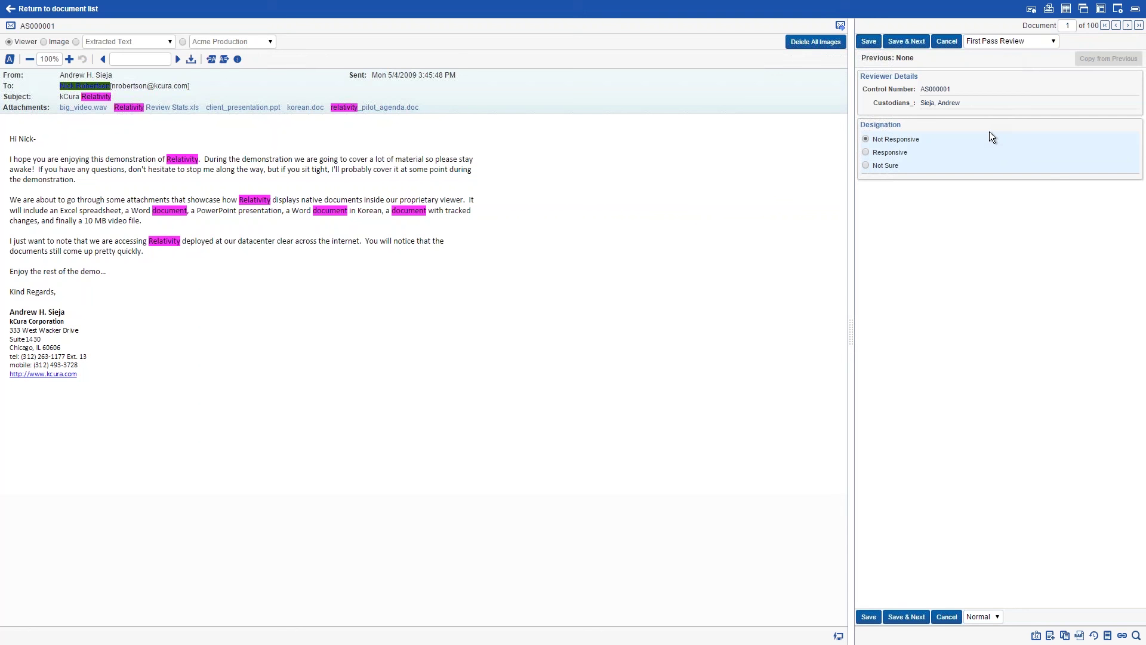
pyautogui.click(1011, 41)
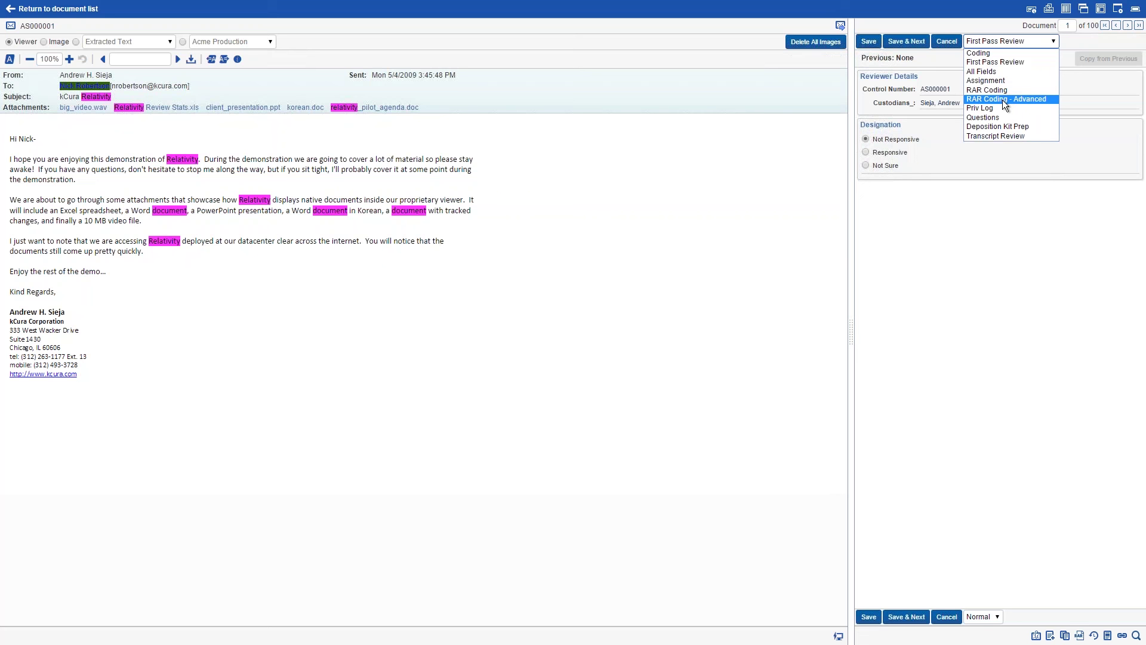
pyautogui.click(998, 72)
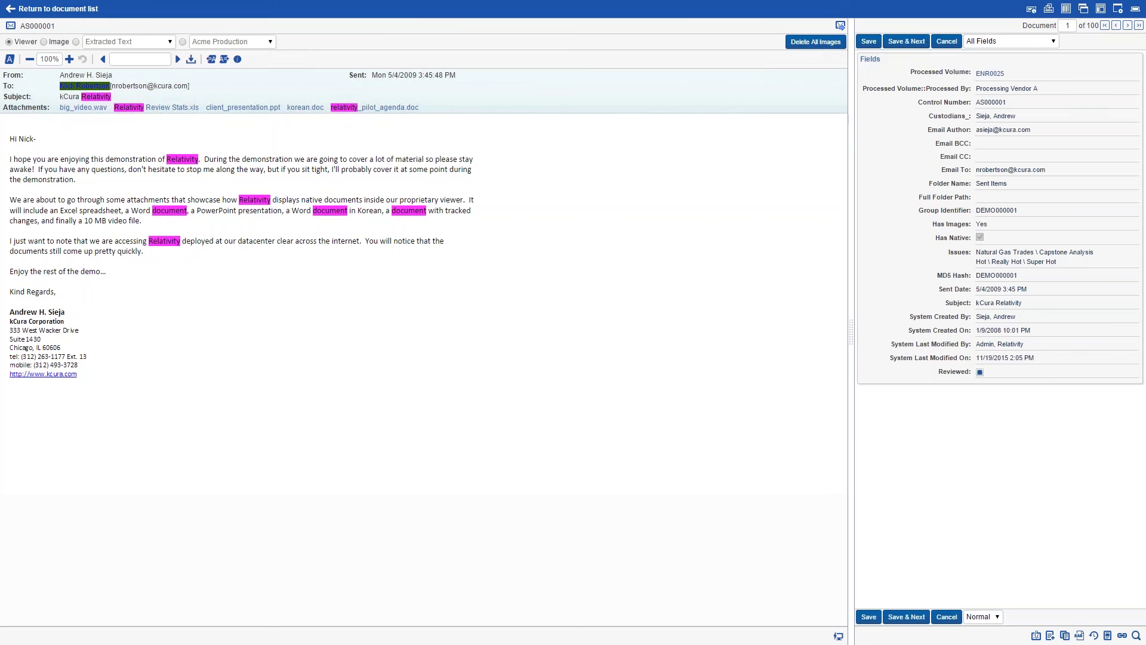
pyautogui.click(1000, 39)
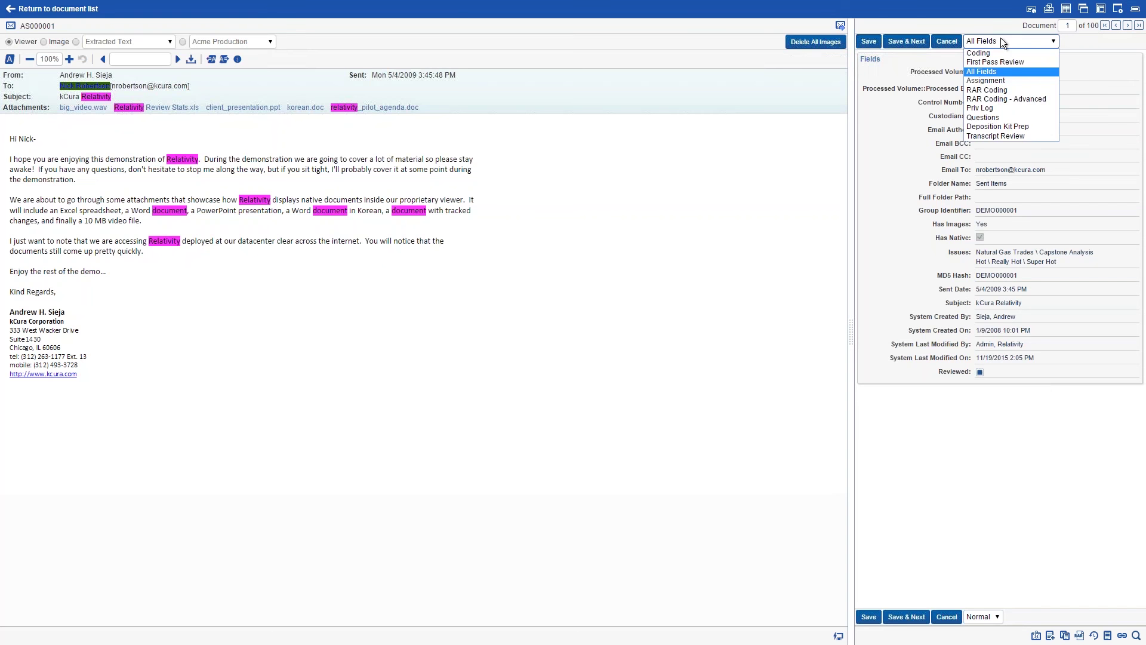
pyautogui.click(1000, 81)
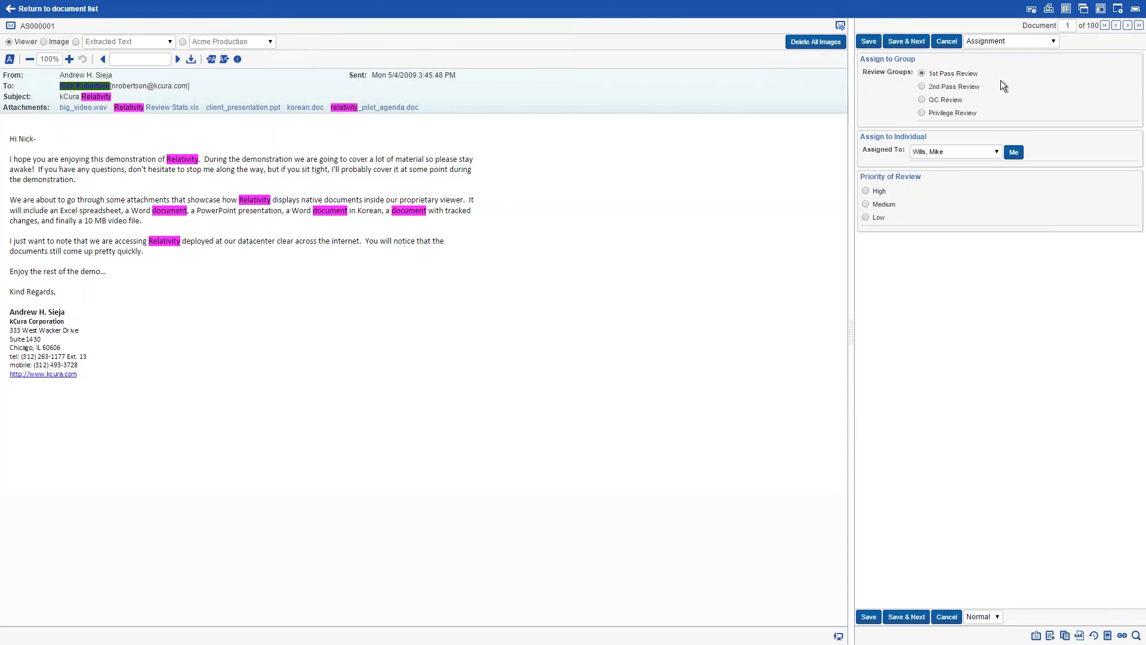
pyautogui.click(1006, 42)
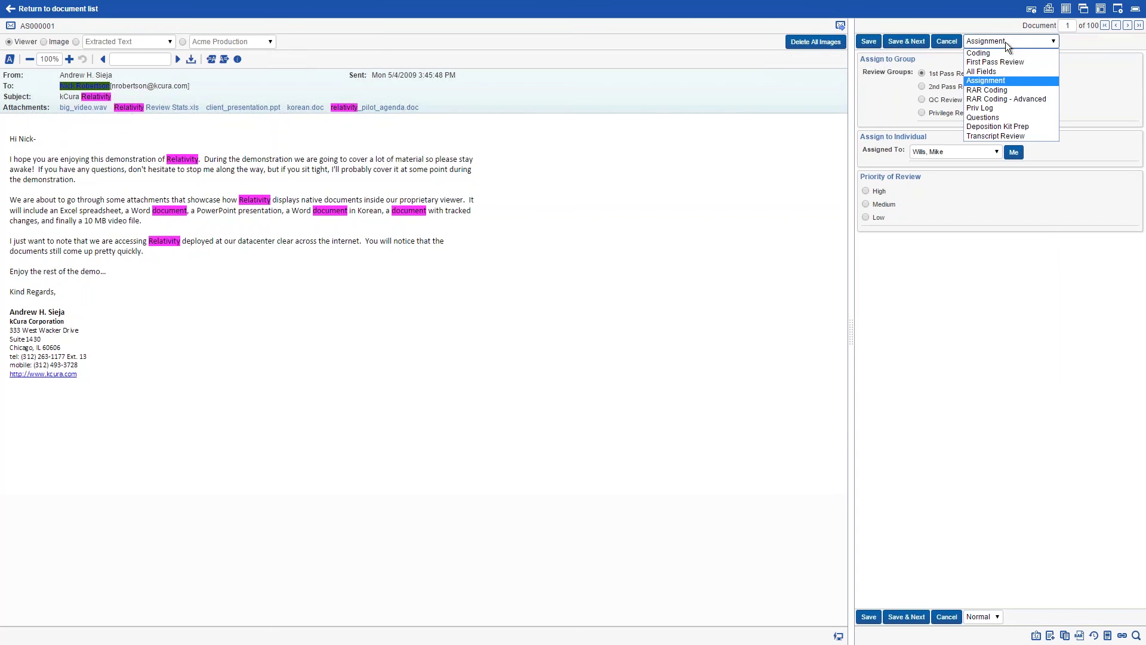
pyautogui.click(1005, 110)
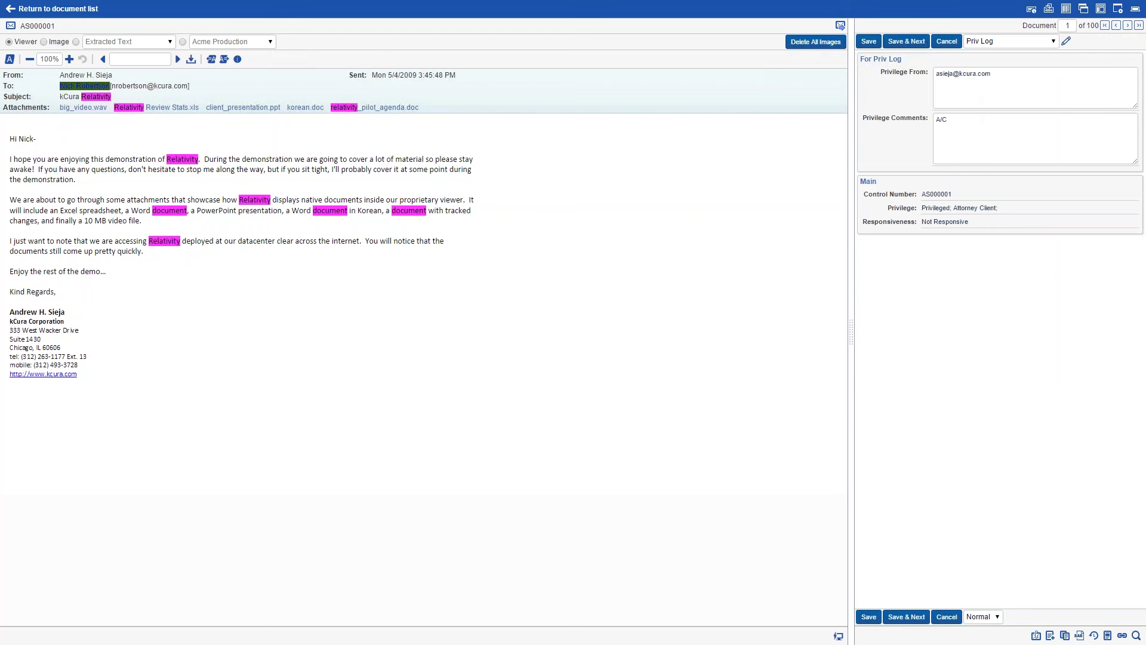
pyautogui.click(989, 43)
pyautogui.click(992, 54)
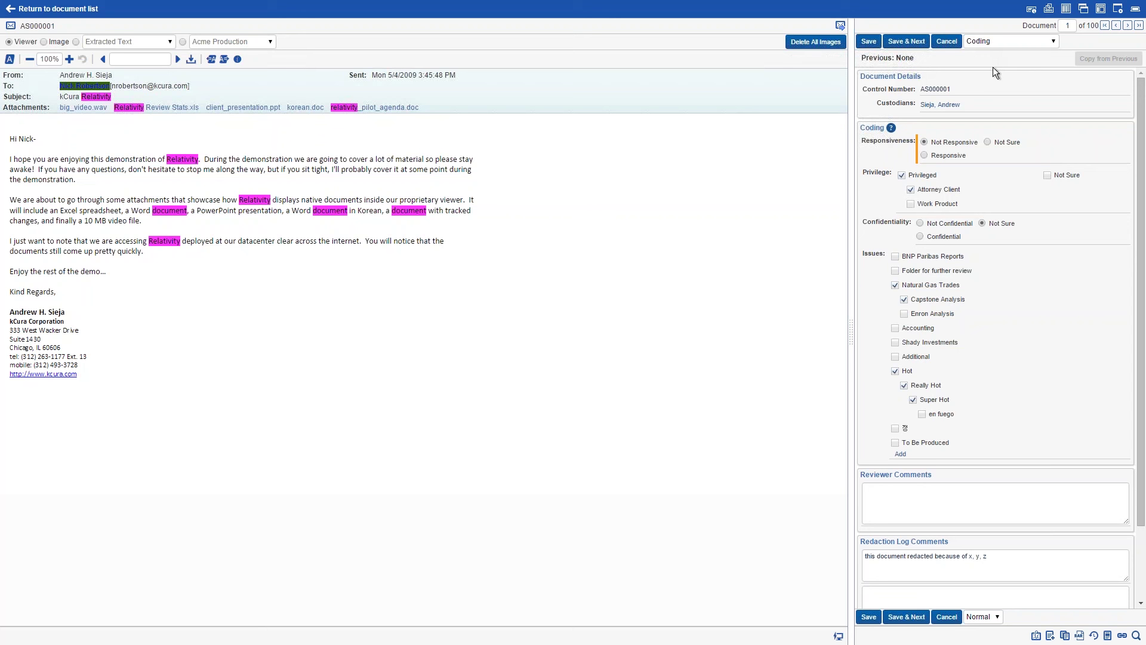
# - Set Responsiveness to Responsive and try to save the coding with Privileged checked, both with and without the Attorney Client subtype
pyautogui.click(923, 141)
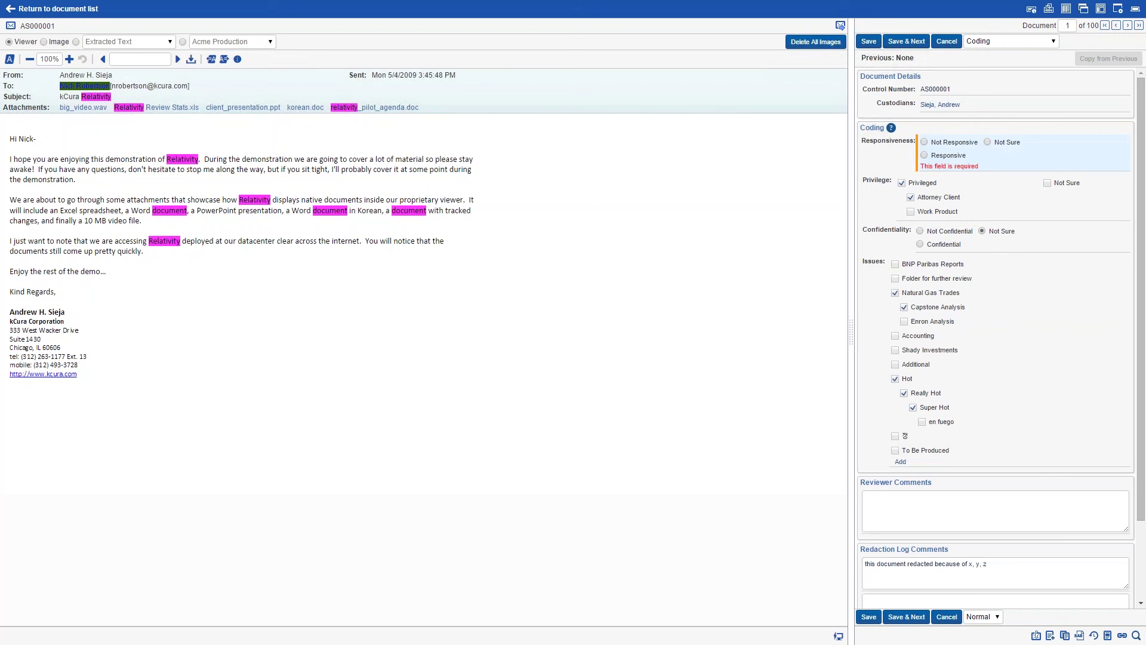
pyautogui.click(925, 155)
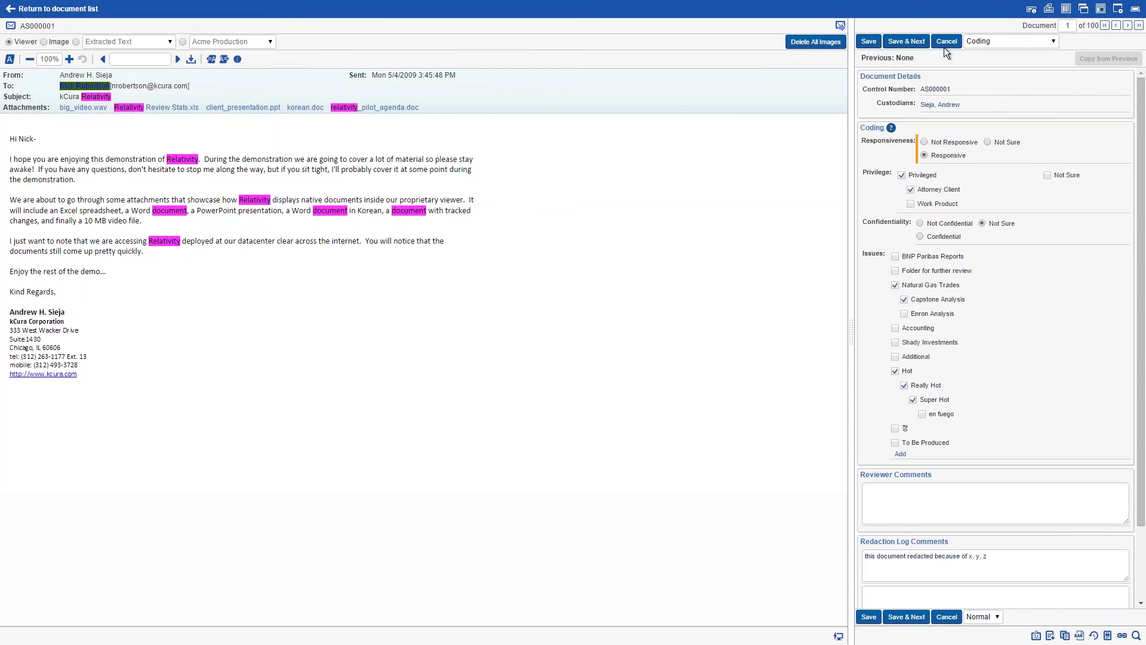
pyautogui.click(869, 41)
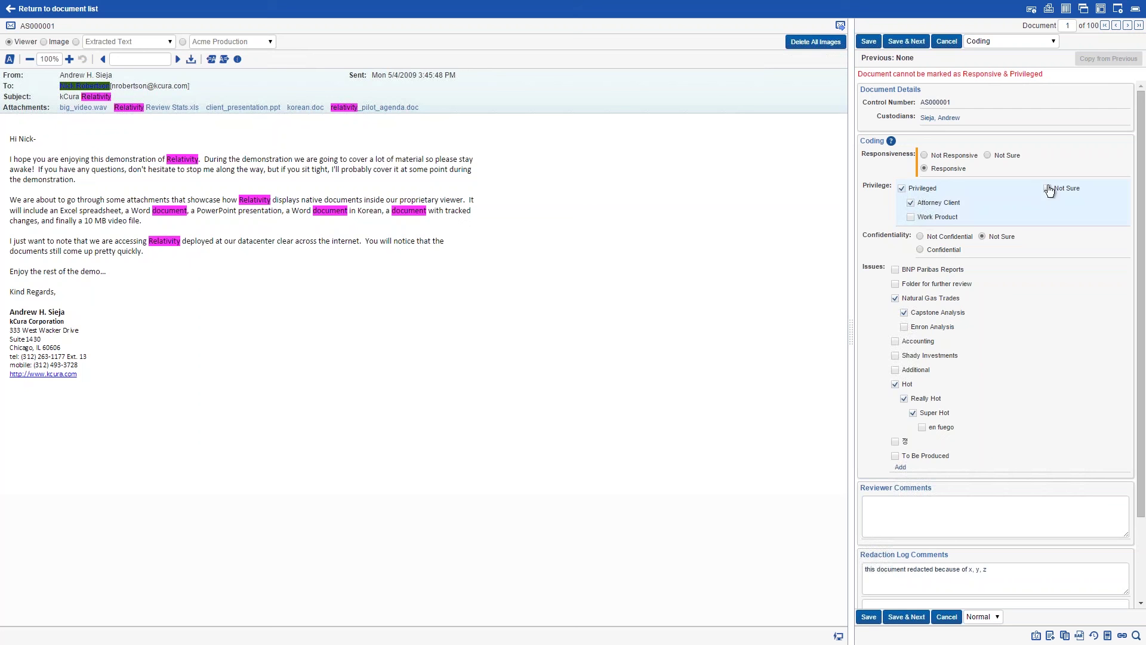
pyautogui.click(911, 202)
pyautogui.click(902, 43)
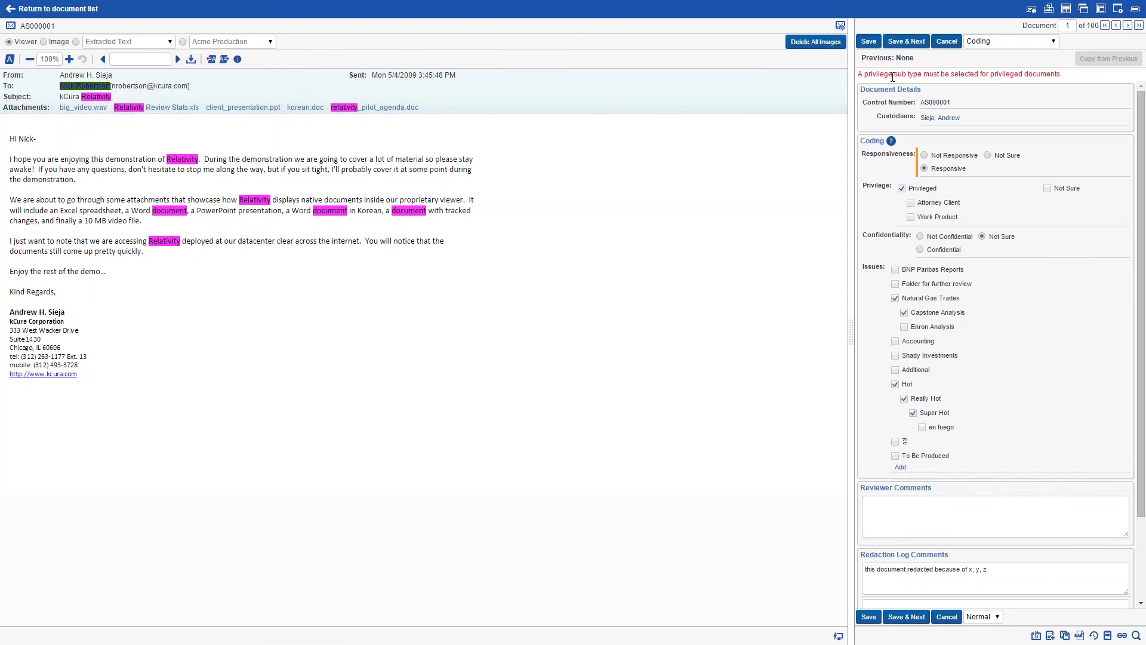
# - Reselect Attorney Client and Not Responsive, and cancel the coding edit
pyautogui.click(910, 202)
pyautogui.click(924, 155)
pyautogui.click(896, 505)
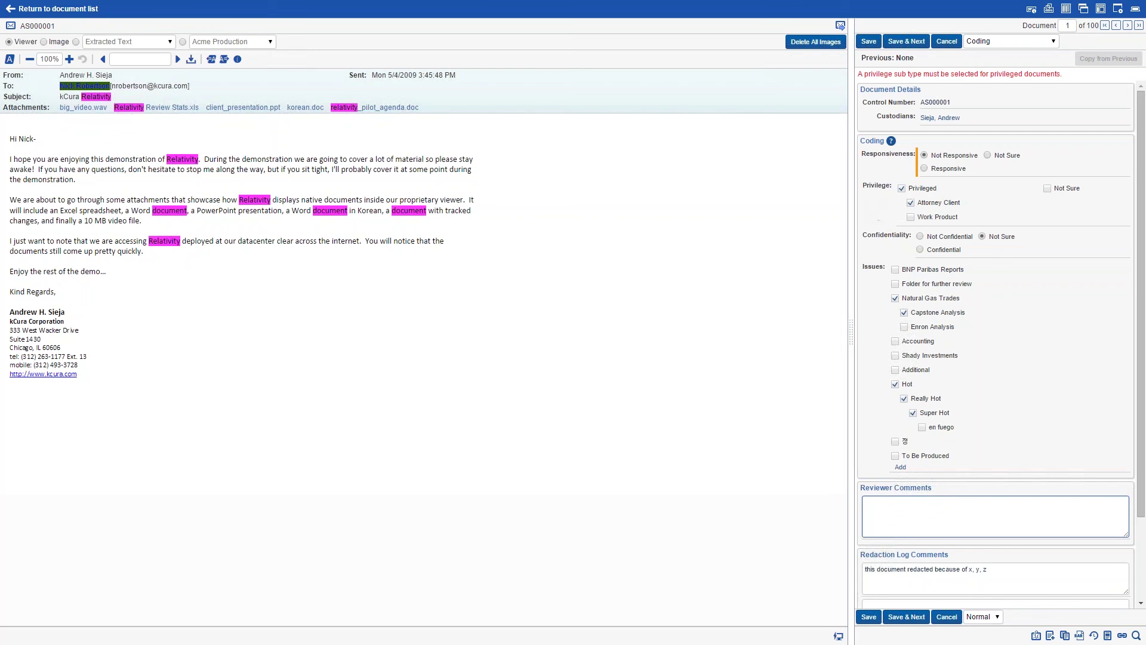
pyautogui.click(947, 41)
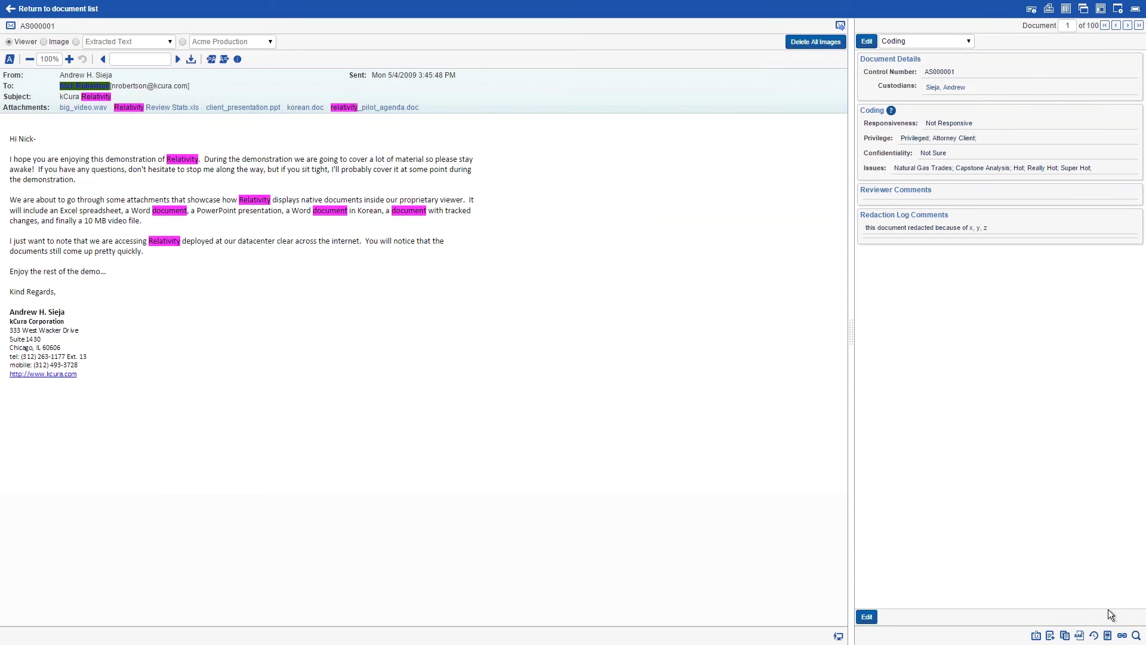
# - Mass edit all six documents in the email's family, setting Responsiveness to Responsive
pyautogui.click(1036, 637)
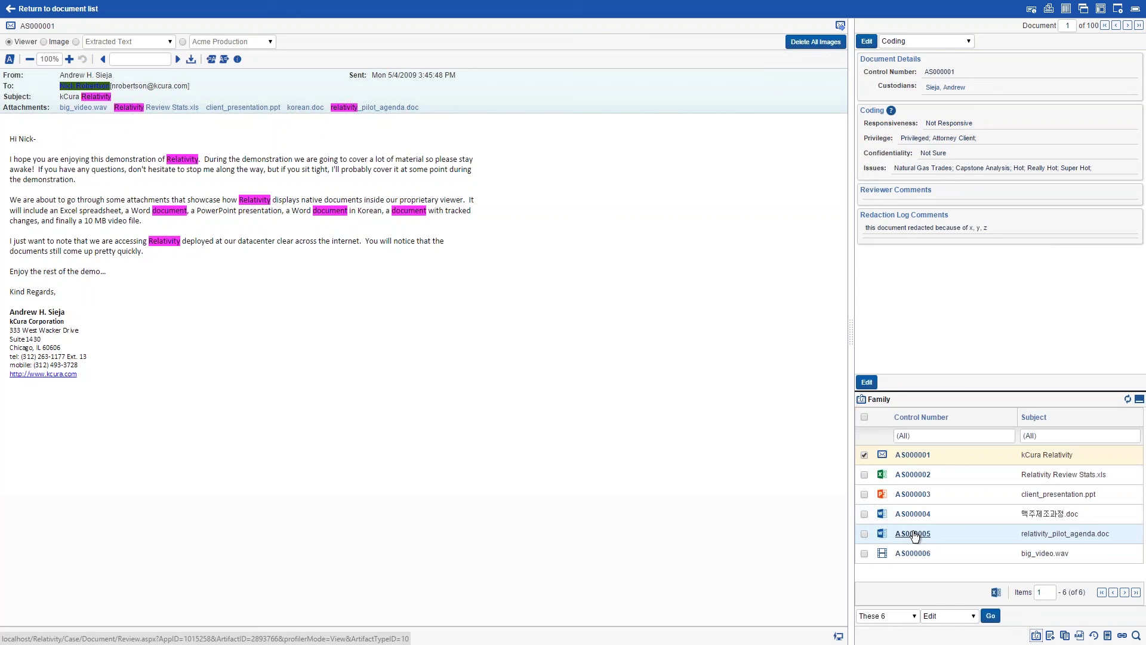
pyautogui.click(911, 617)
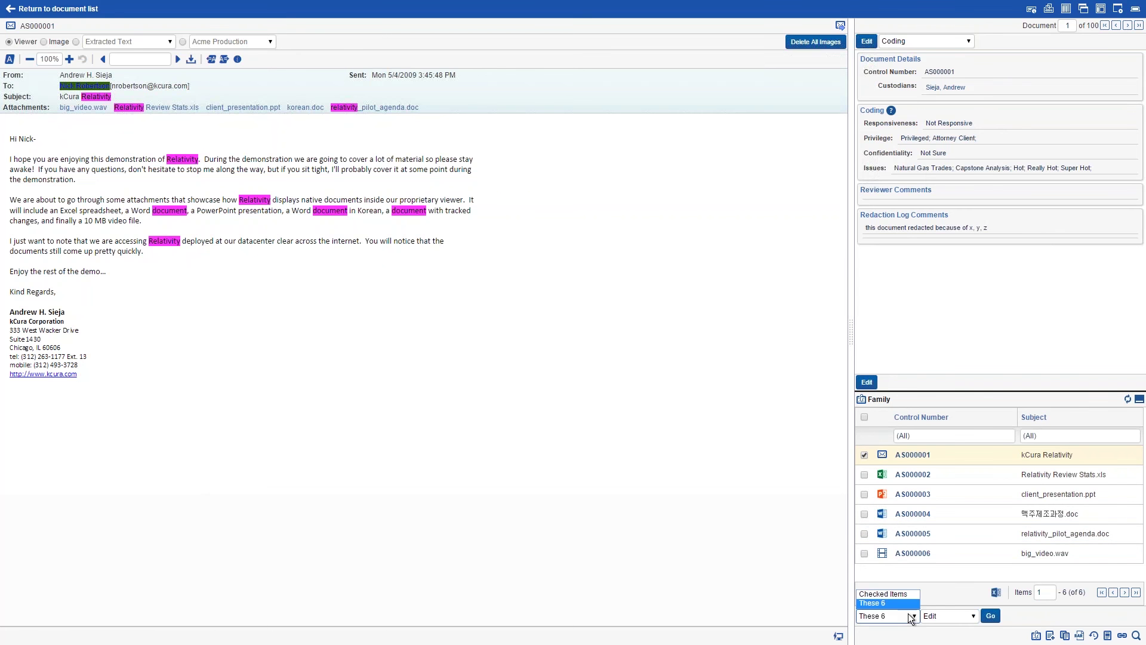
pyautogui.click(905, 604)
pyautogui.click(991, 616)
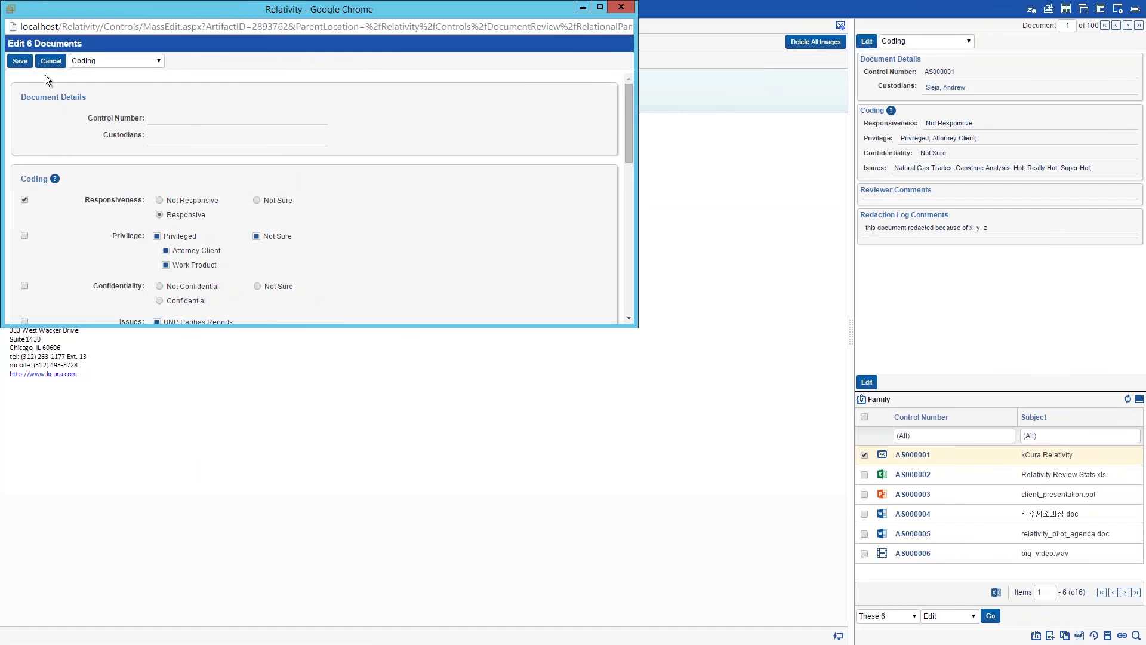
pyautogui.click(26, 60)
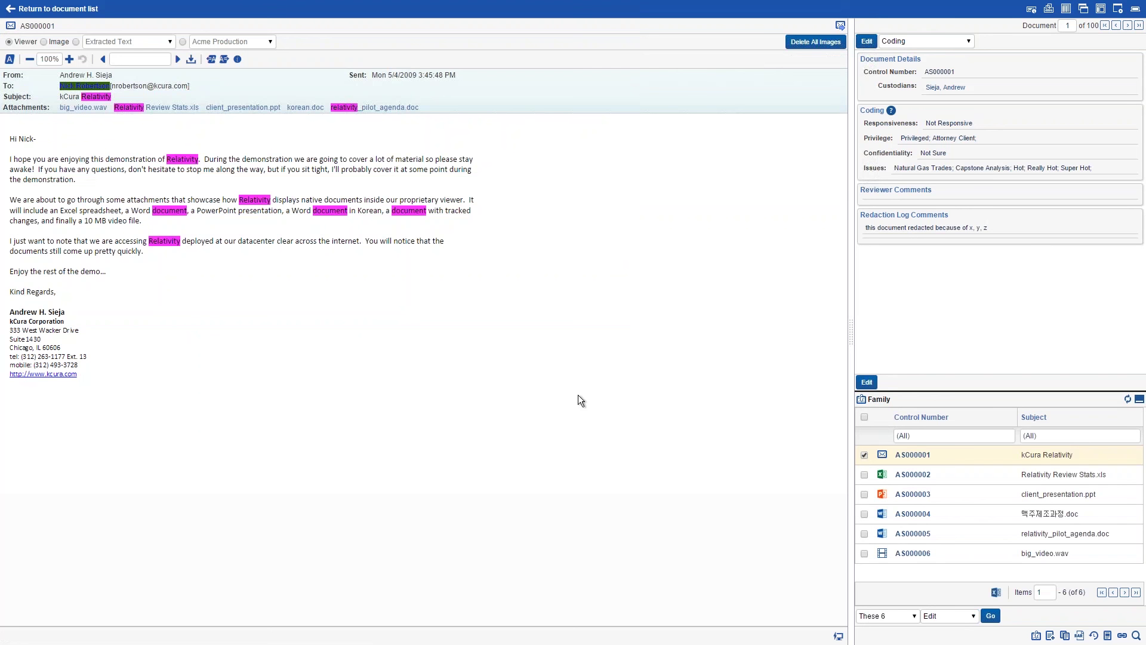
# - Check the document's duplicates and open the details of the newest listed entry in its document history
pyautogui.click(1050, 635)
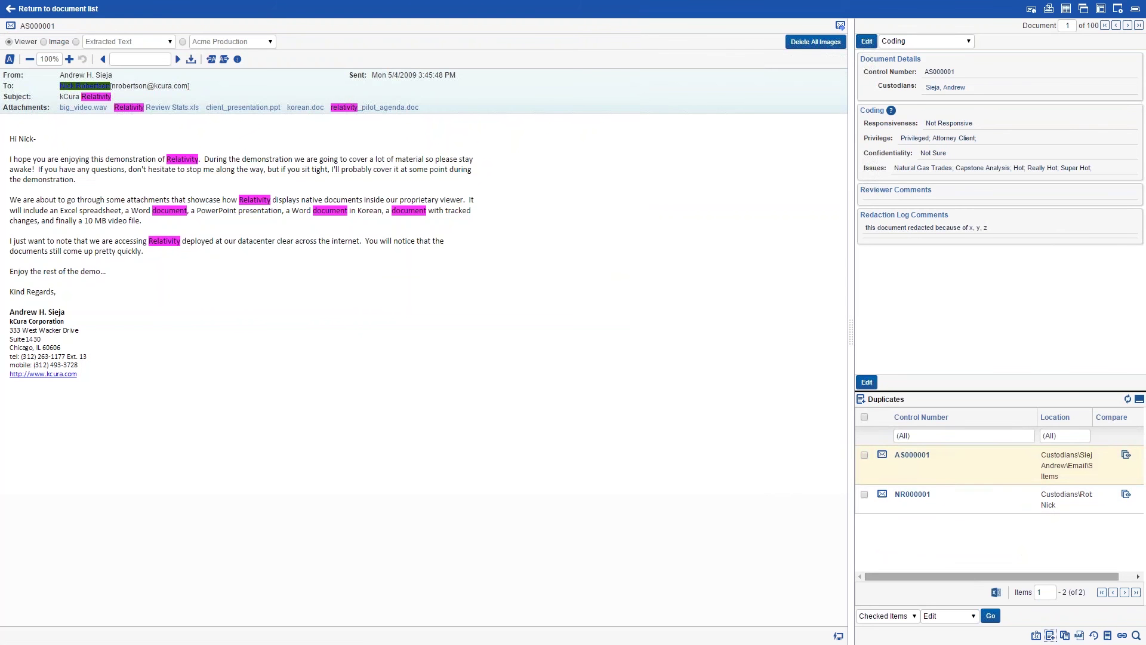
pyautogui.click(1094, 635)
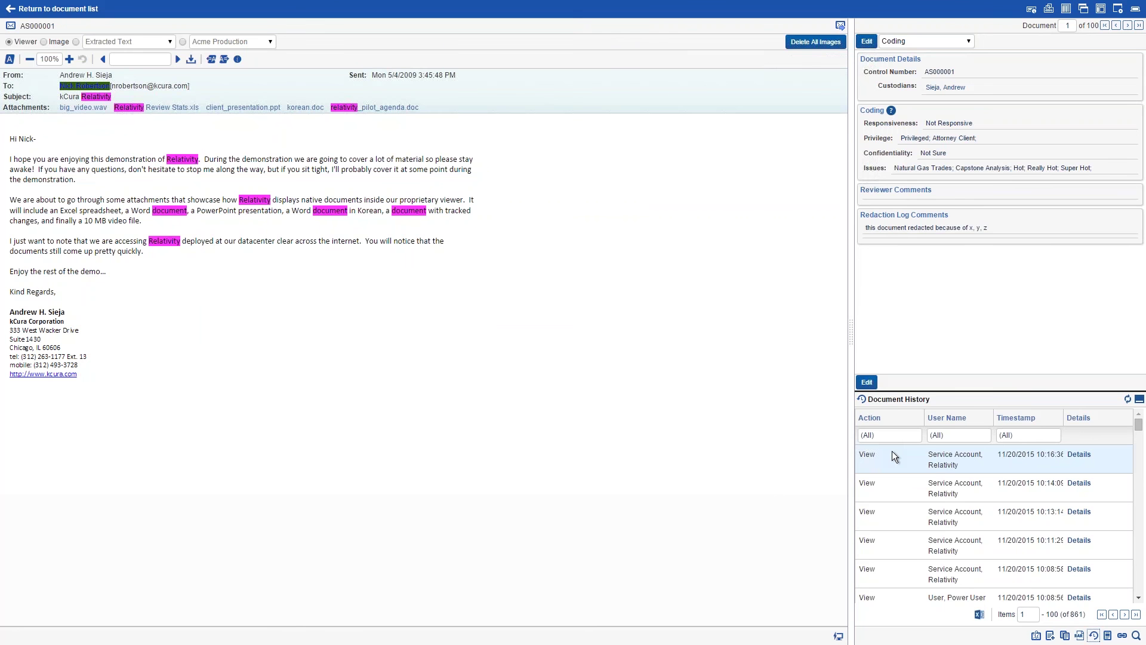
pyautogui.click(1075, 455)
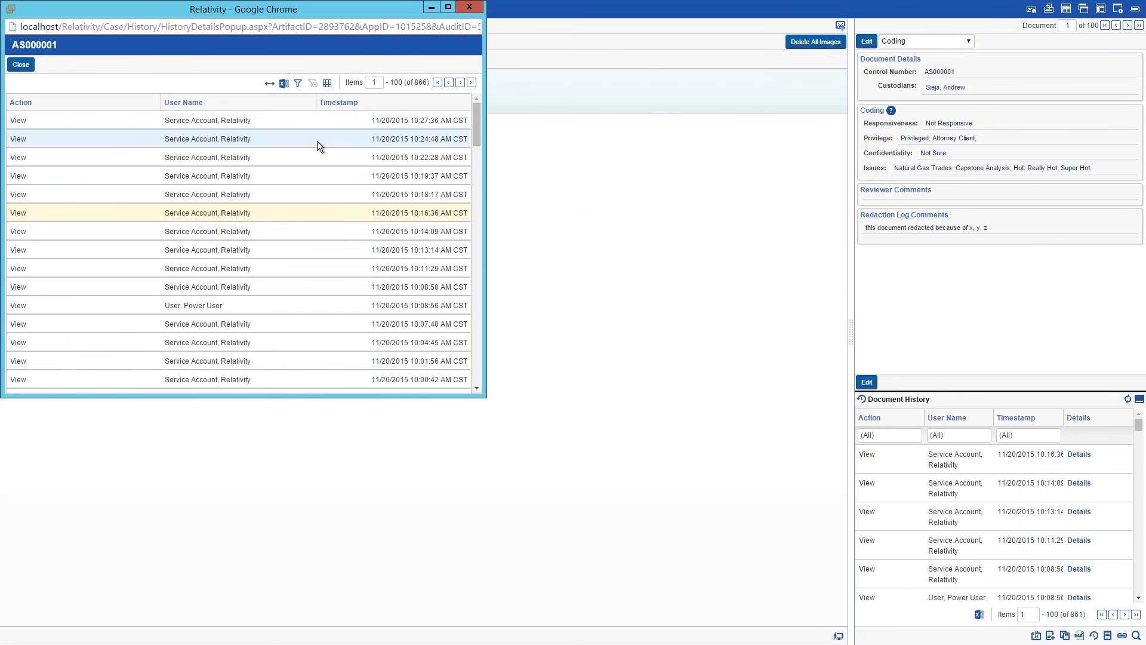
# - Filter the history details to the Update action only, review the changes and close the history window
pyautogui.click(297, 83)
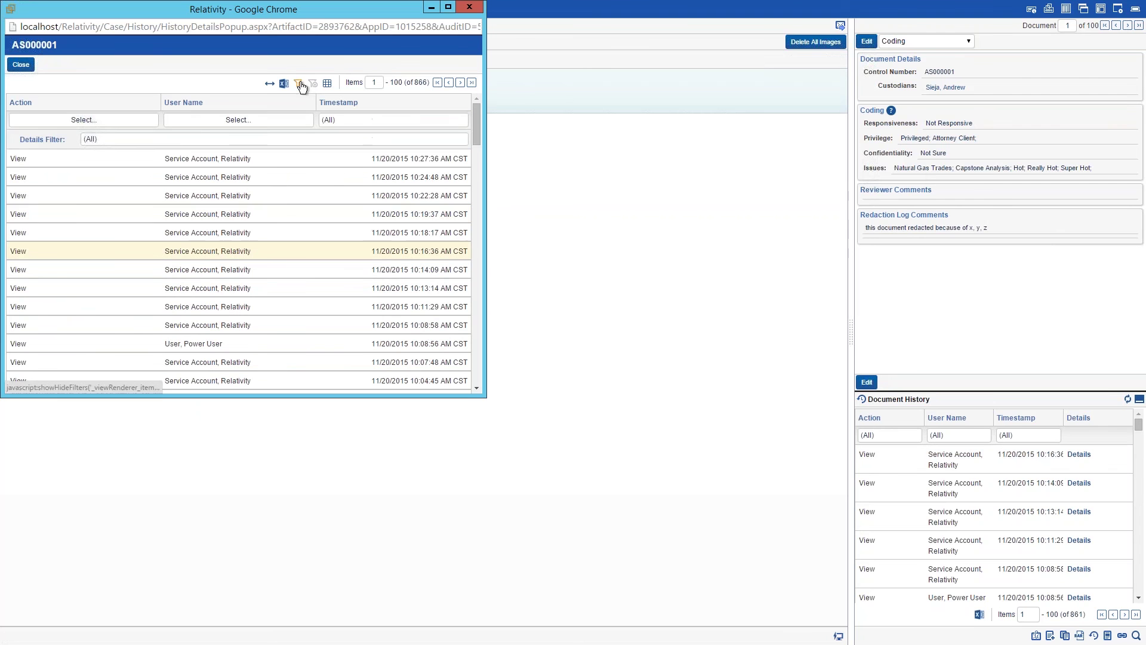
pyautogui.click(114, 119)
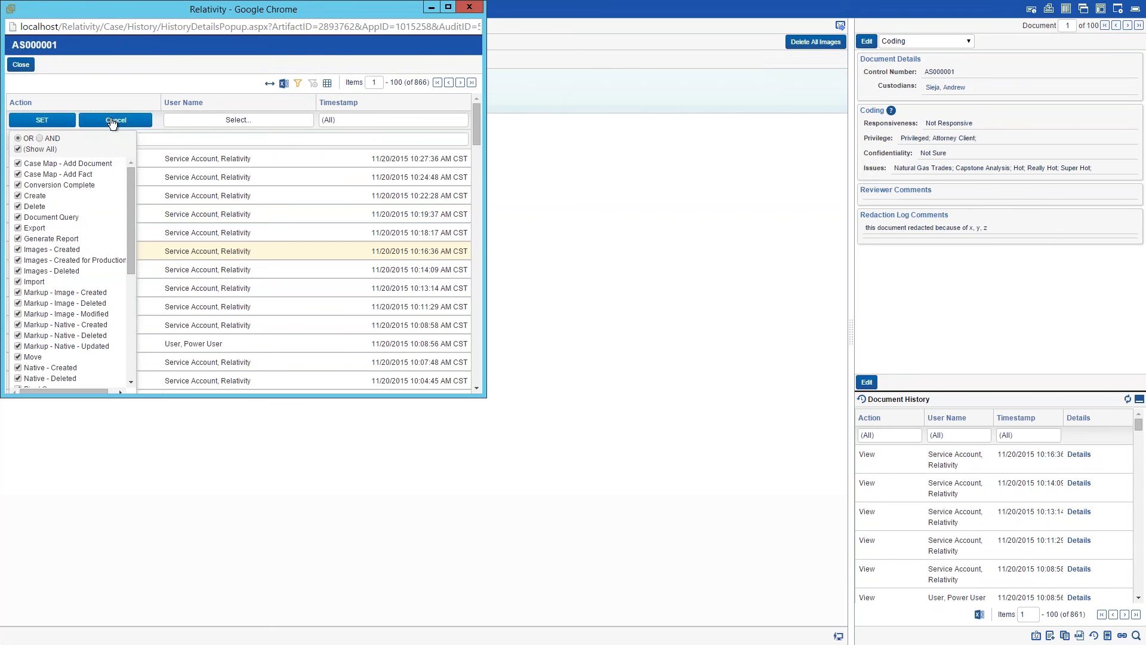
pyautogui.click(18, 150)
pyautogui.scroll(-5, 23, 197)
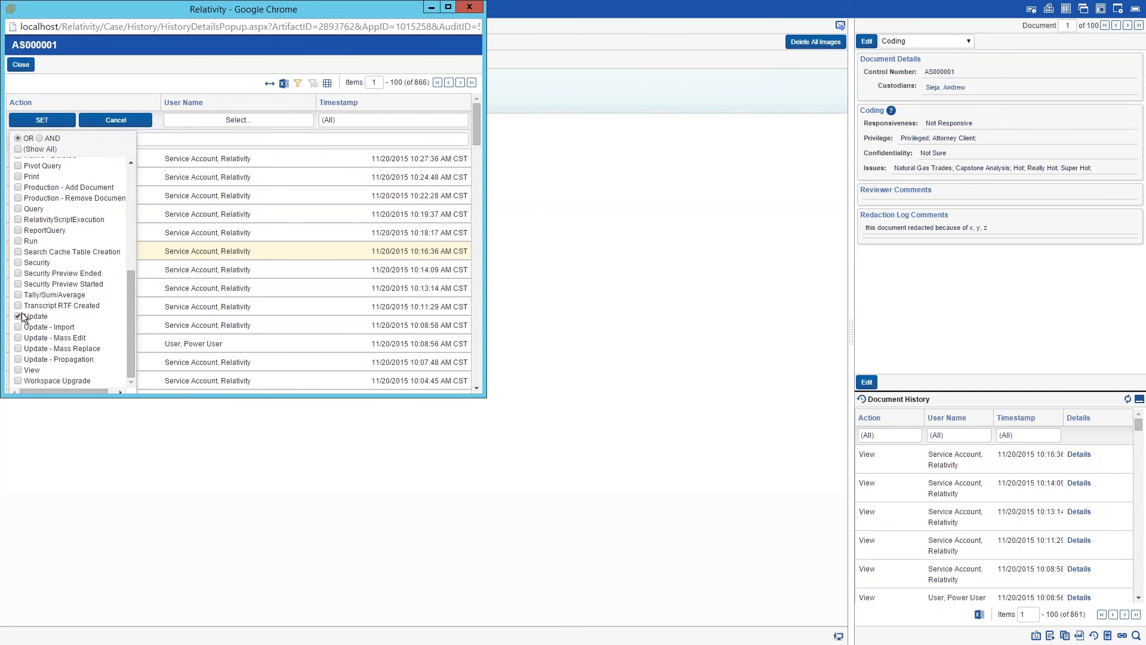
pyautogui.click(41, 119)
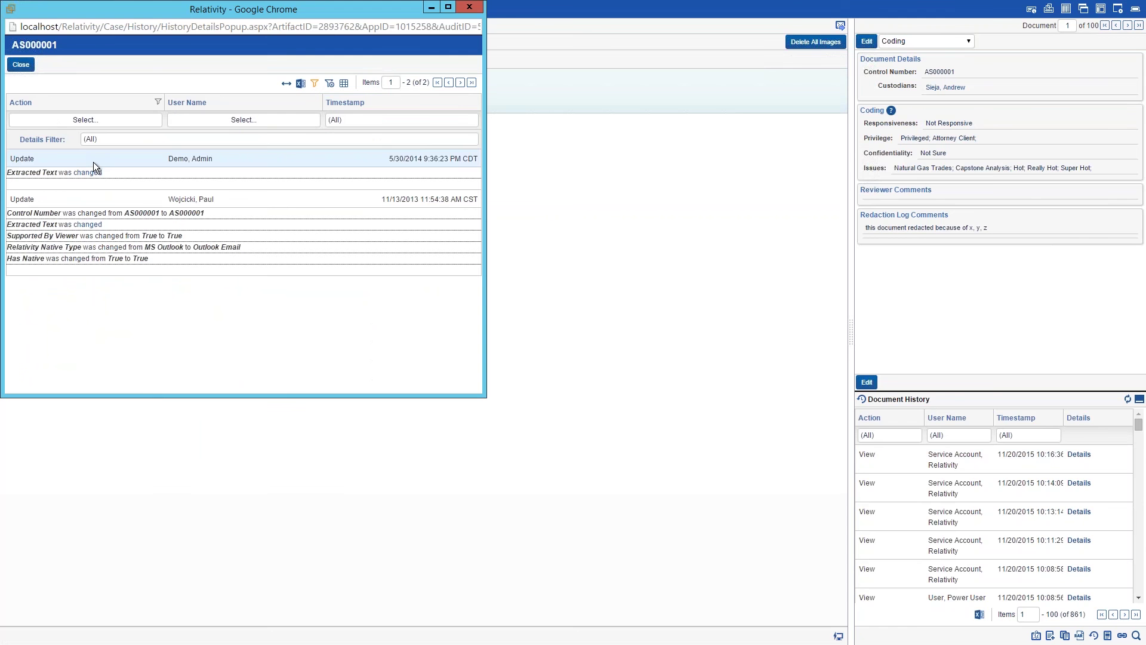
pyautogui.click(21, 65)
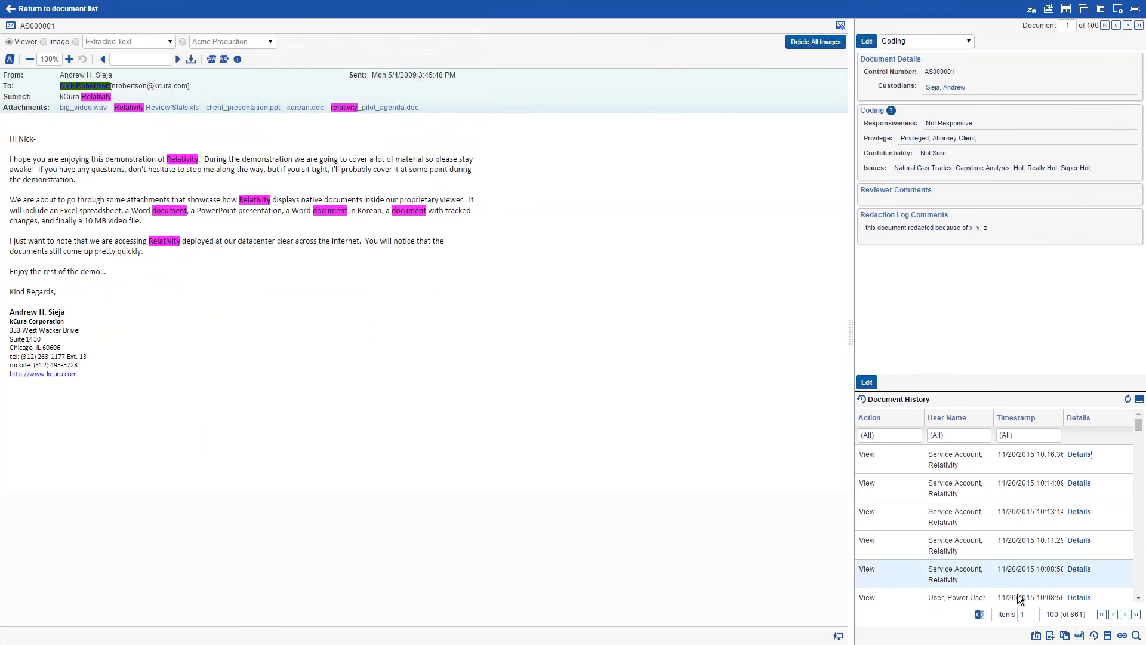
# - Review the document's production history and view its produced image in Acme Production and Chicago Production
pyautogui.click(1108, 635)
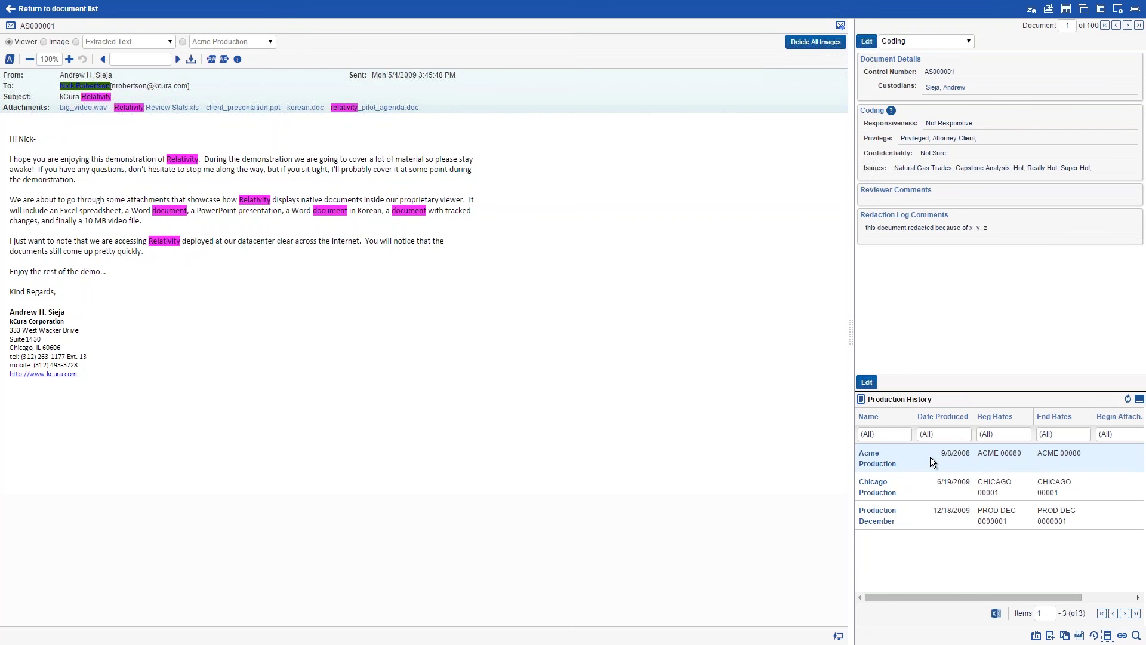
pyautogui.click(182, 41)
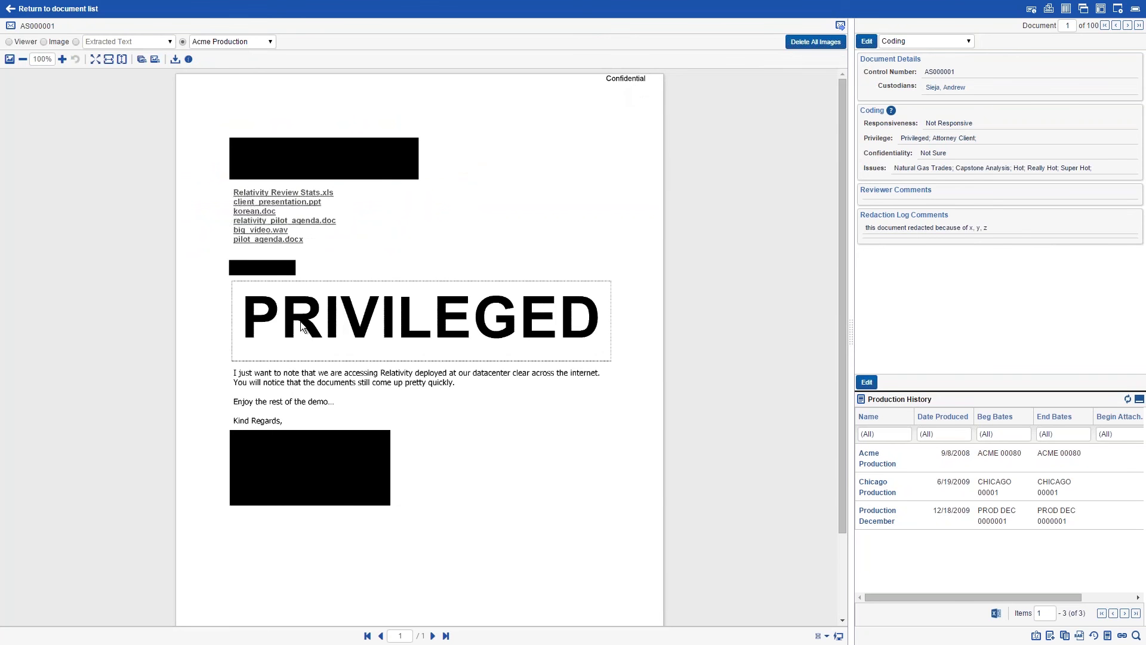
pyautogui.scroll(-1, 406, 464)
pyautogui.scroll(-1, 406, 463)
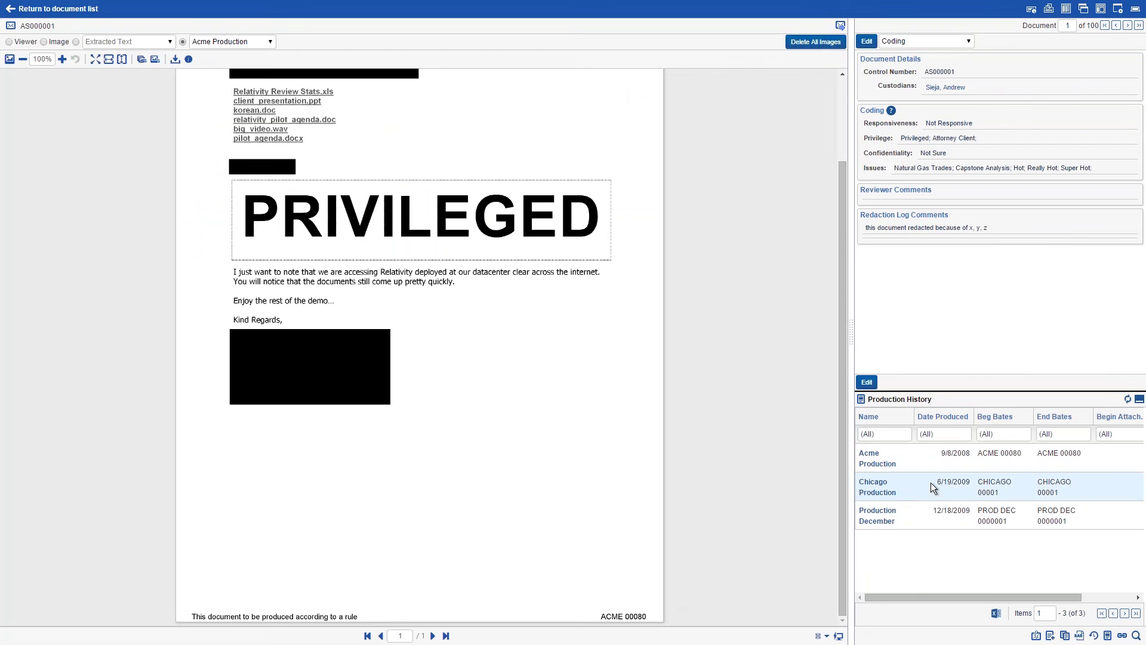
pyautogui.click(265, 43)
pyautogui.click(253, 63)
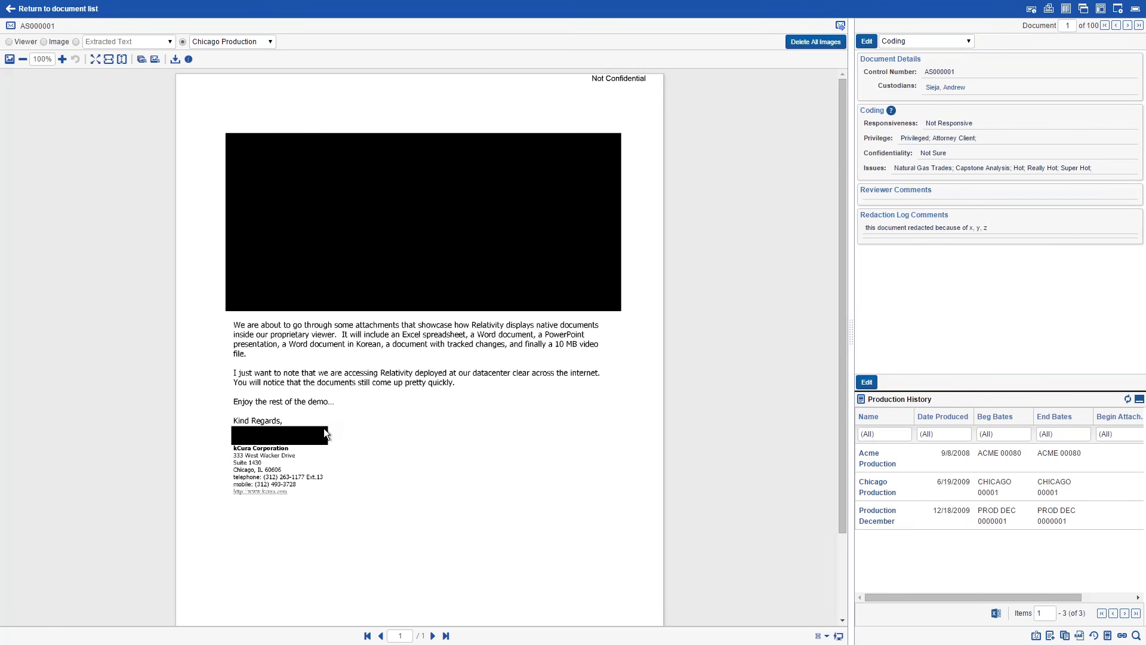
pyautogui.scroll(-2, 370, 464)
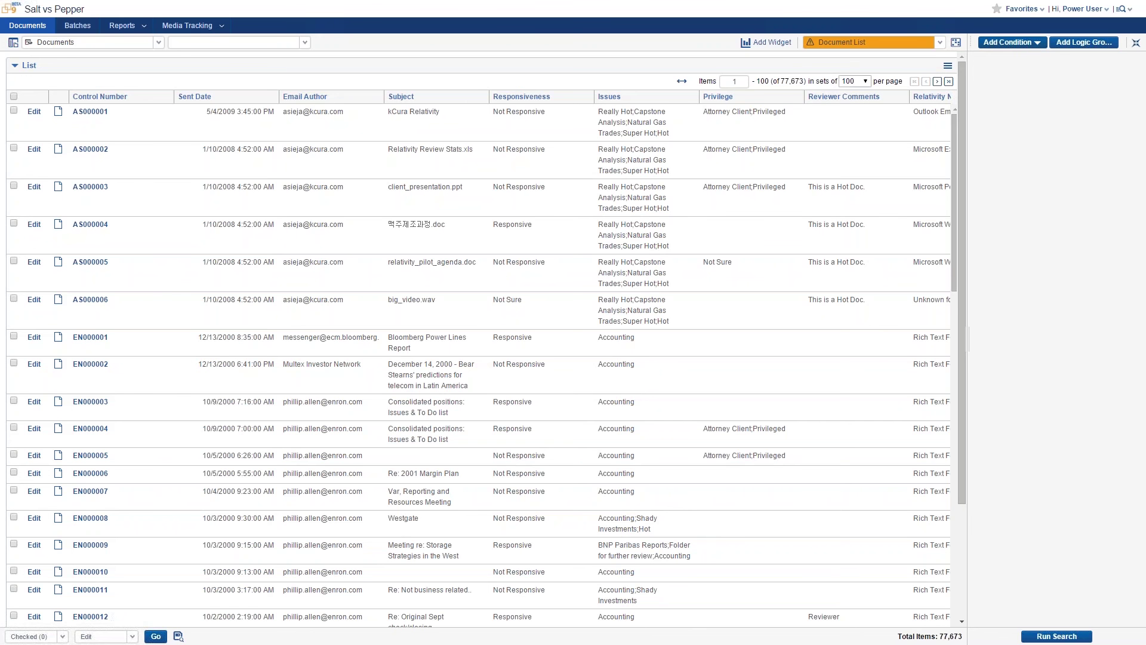
# - Start an index search condition with the Relativity Analytics index and expand the keyword "arrangement" into related concepts
pyautogui.click(1001, 43)
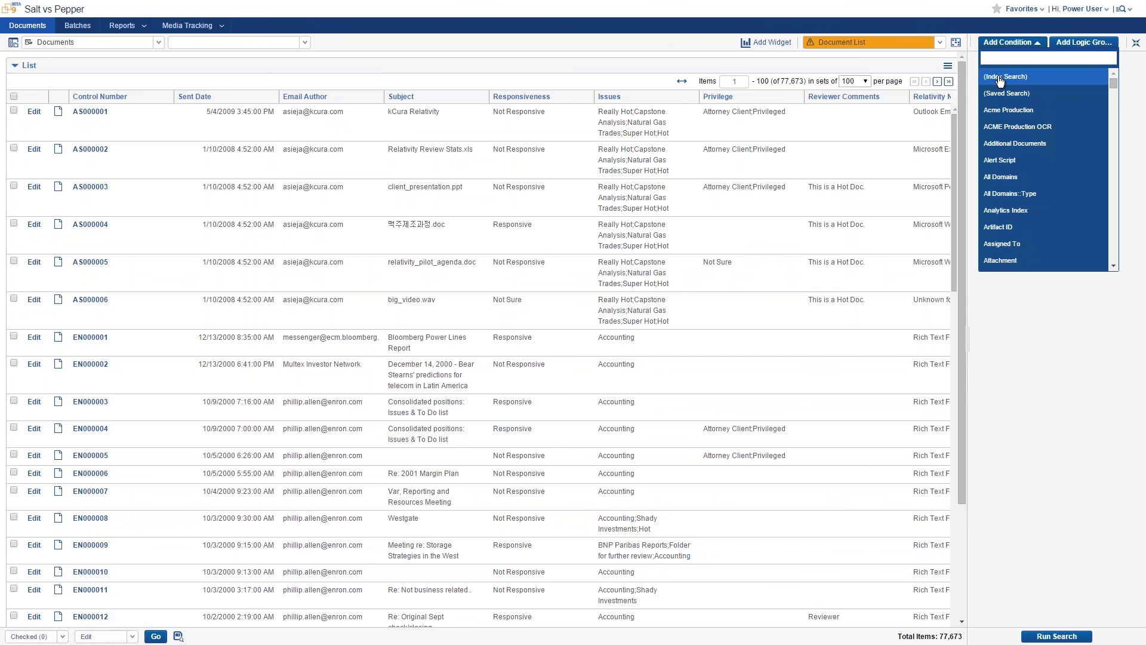
pyautogui.click(1001, 78)
pyautogui.click(561, 91)
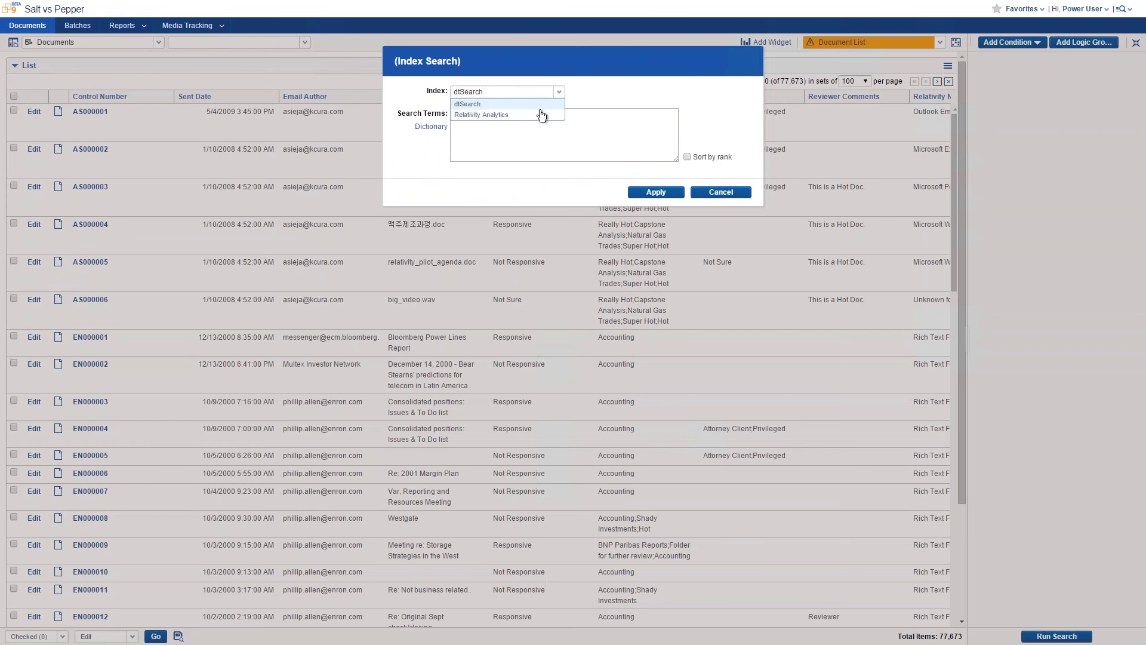
pyautogui.click(539, 115)
pyautogui.click(435, 127)
pyautogui.write('arrangement')
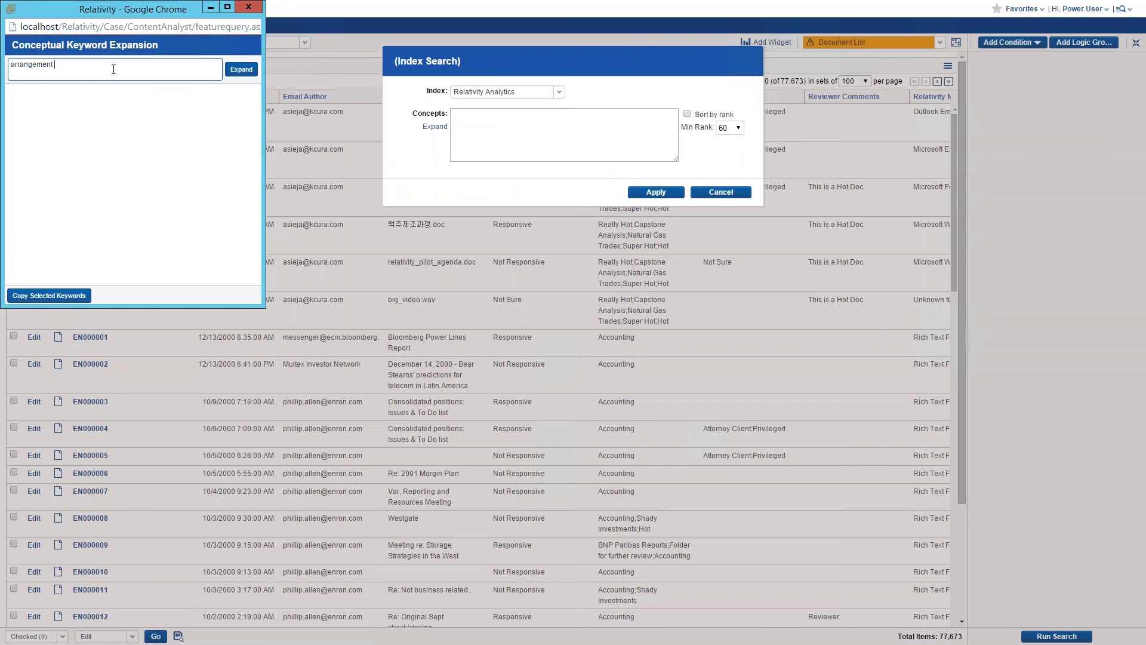
pyautogui.click(241, 69)
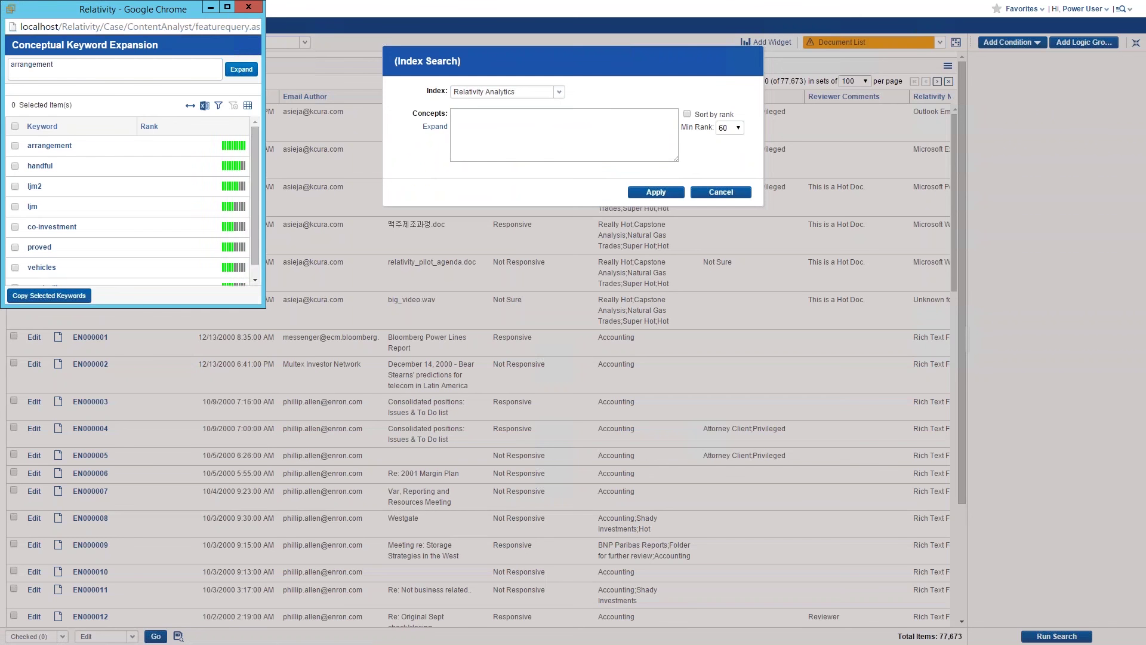
# - Expand on the keyword ljm and copy the keywords ljm, co-investment, ljm2, fastow, cayman, partnerships, vehicles and write-off
pyautogui.moveTo(156, 306); pyautogui.dragTo(136, 603)
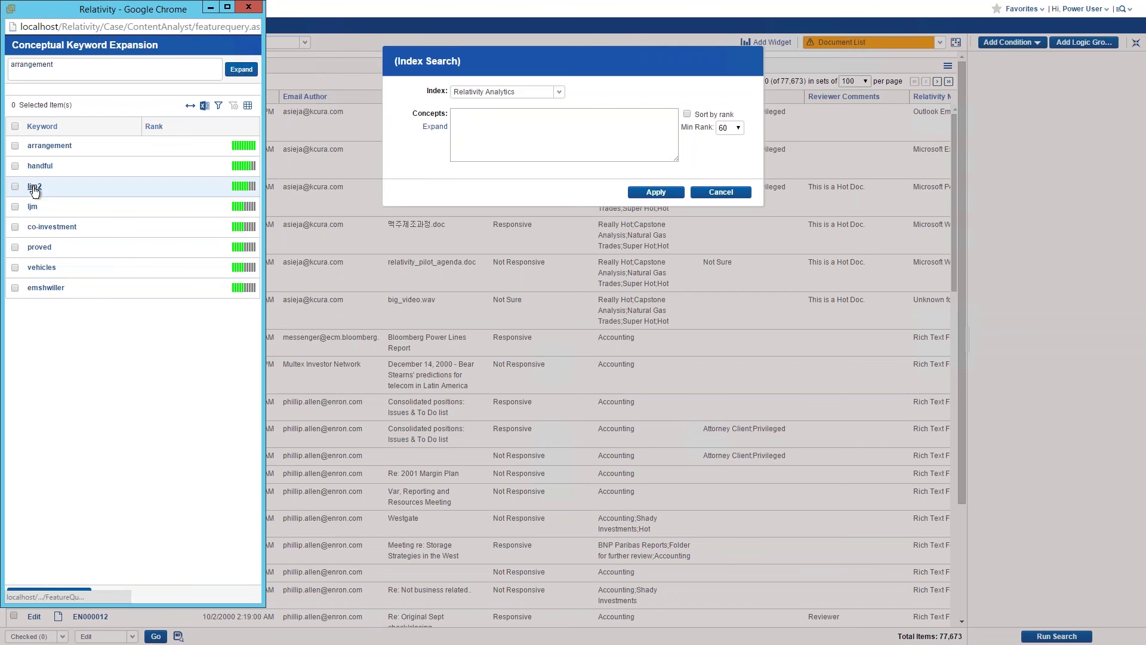
pyautogui.click(33, 209)
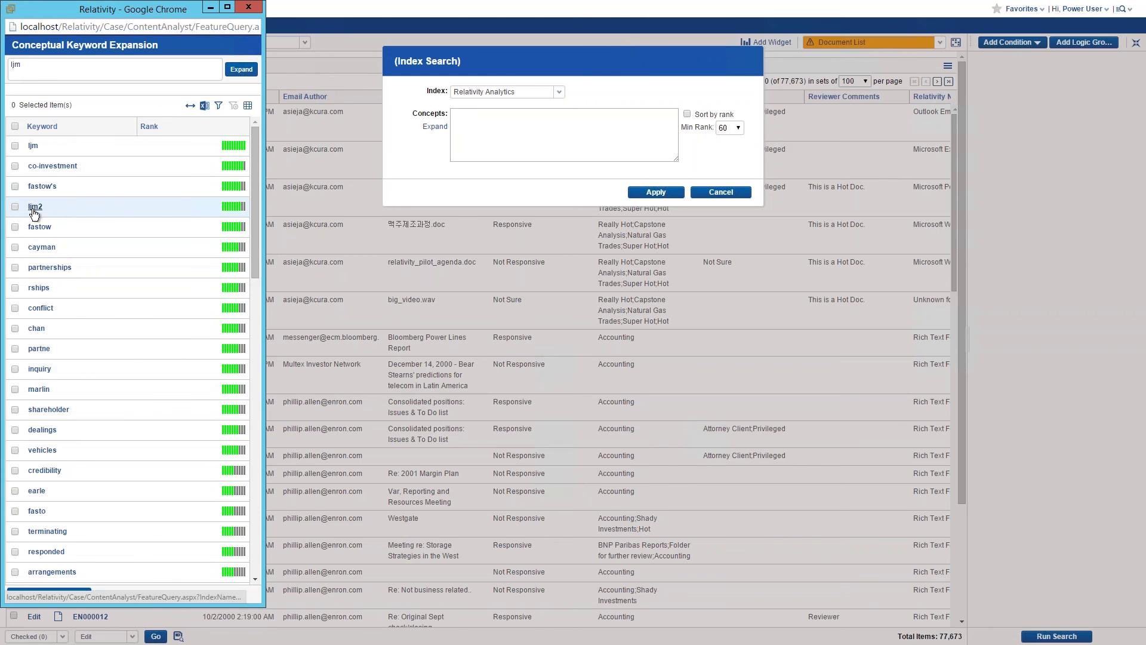
pyautogui.click(12, 144)
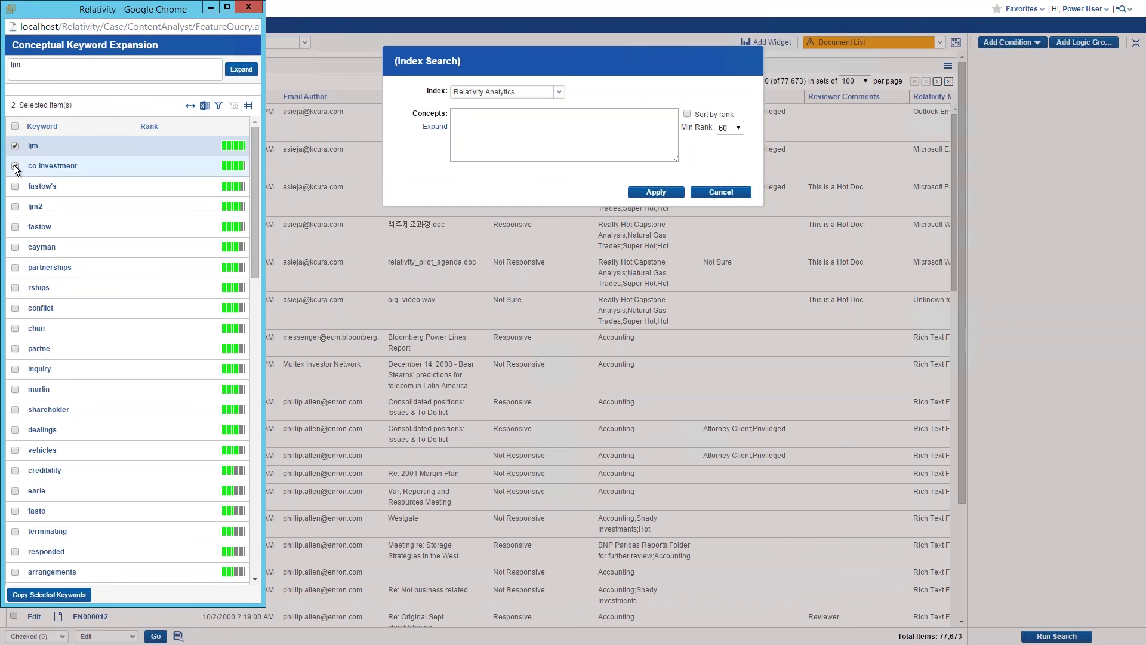
pyautogui.click(14, 166)
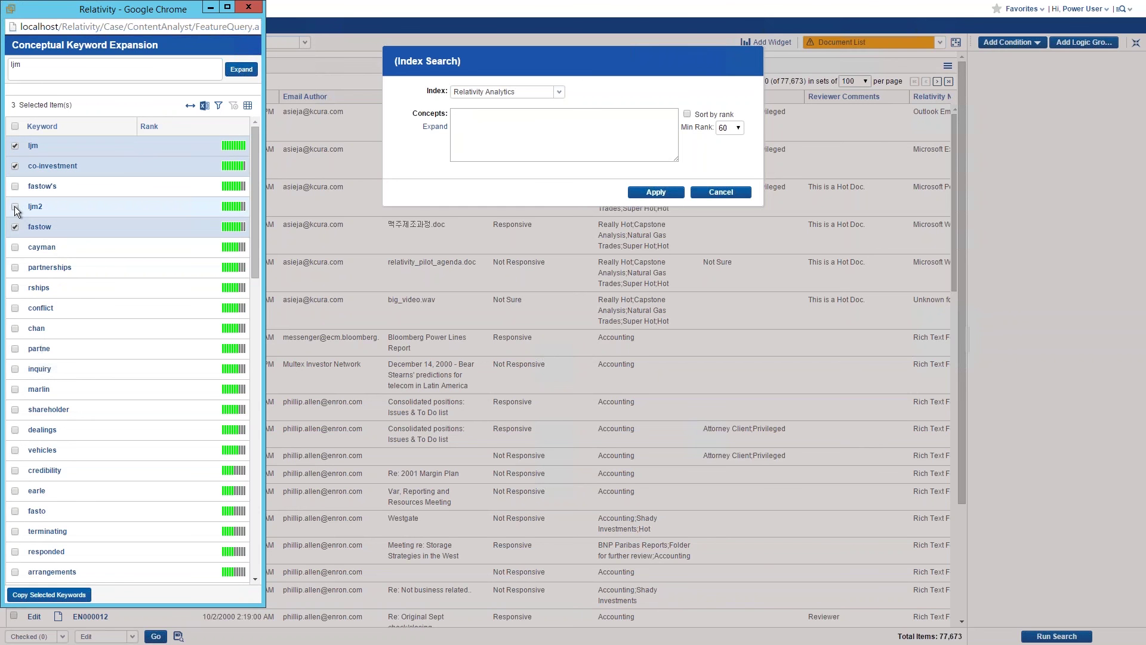
pyautogui.click(15, 248)
pyautogui.click(15, 268)
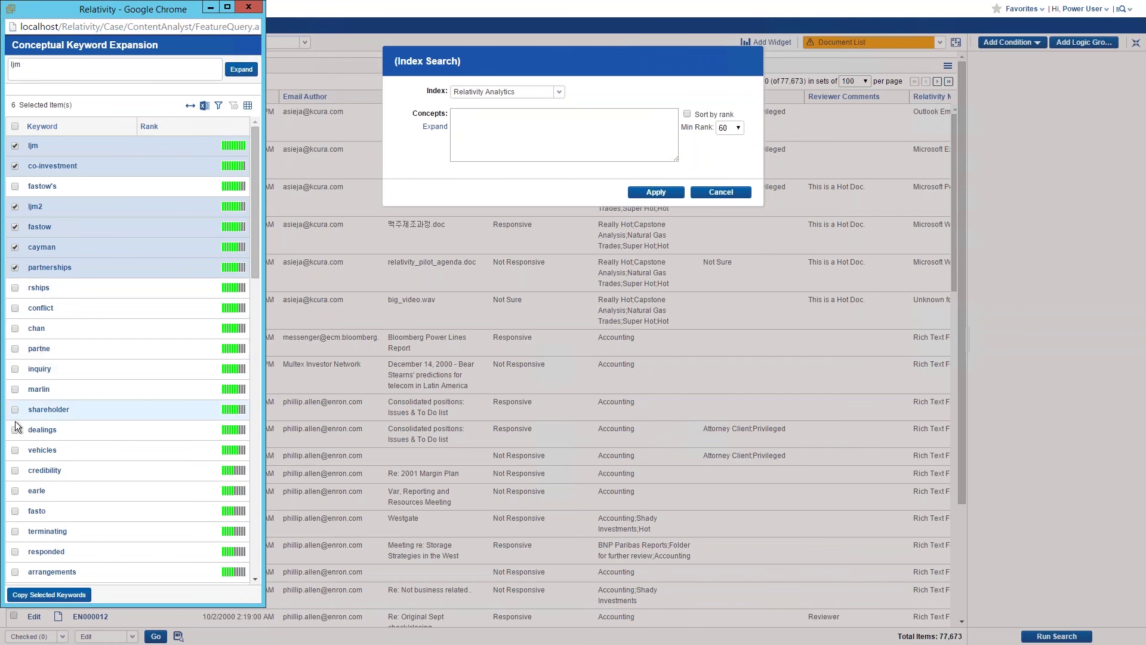
pyautogui.click(15, 451)
pyautogui.scroll(-3, 15, 451)
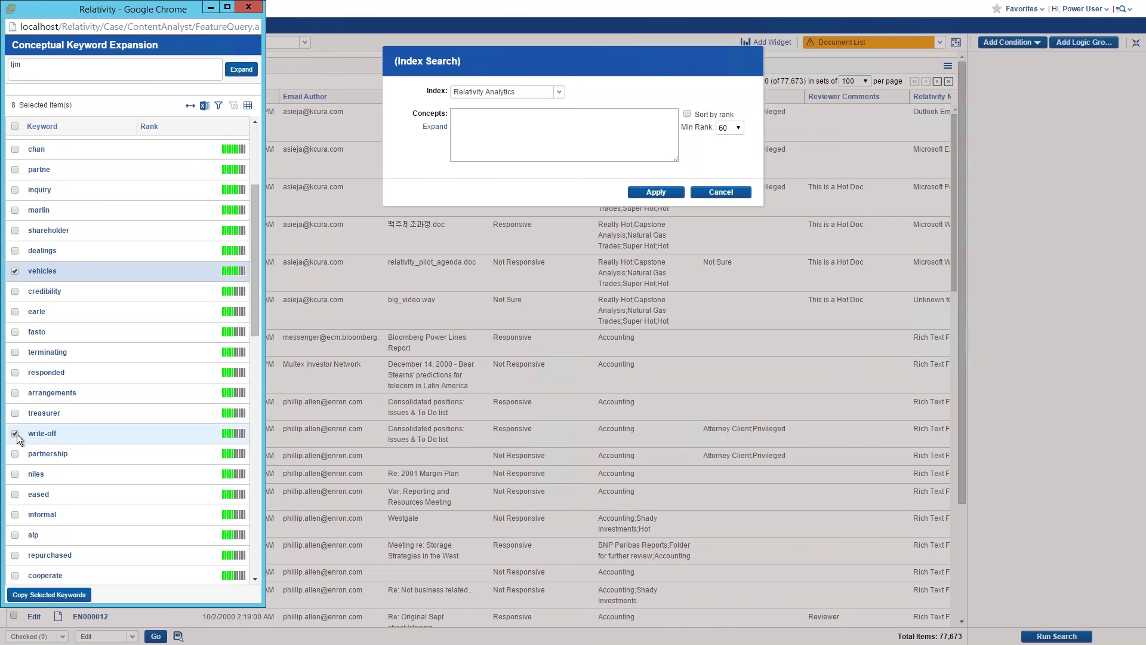
pyautogui.click(48, 595)
pyautogui.hotkey('ctrl', 'c')
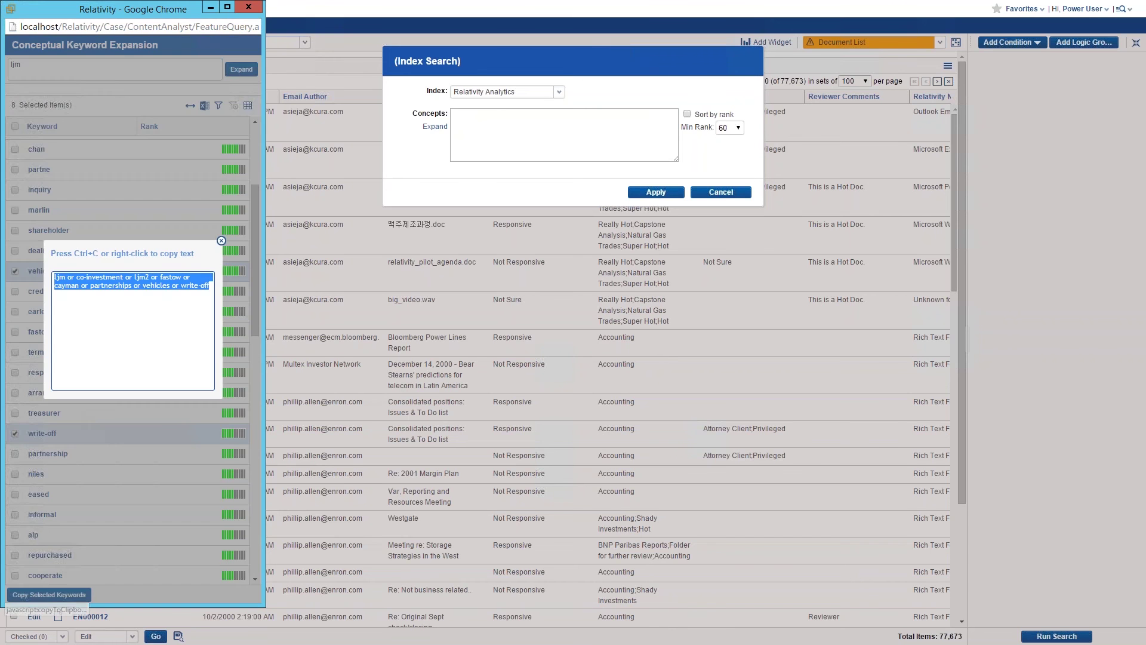
# - Close the keyword expansion window, switch the index search to dtSearch and paste the copied keywords as its search terms
pyautogui.click(259, 11)
pyautogui.click(526, 91)
pyautogui.click(521, 112)
pyautogui.hotkey('ctrl', 'v')
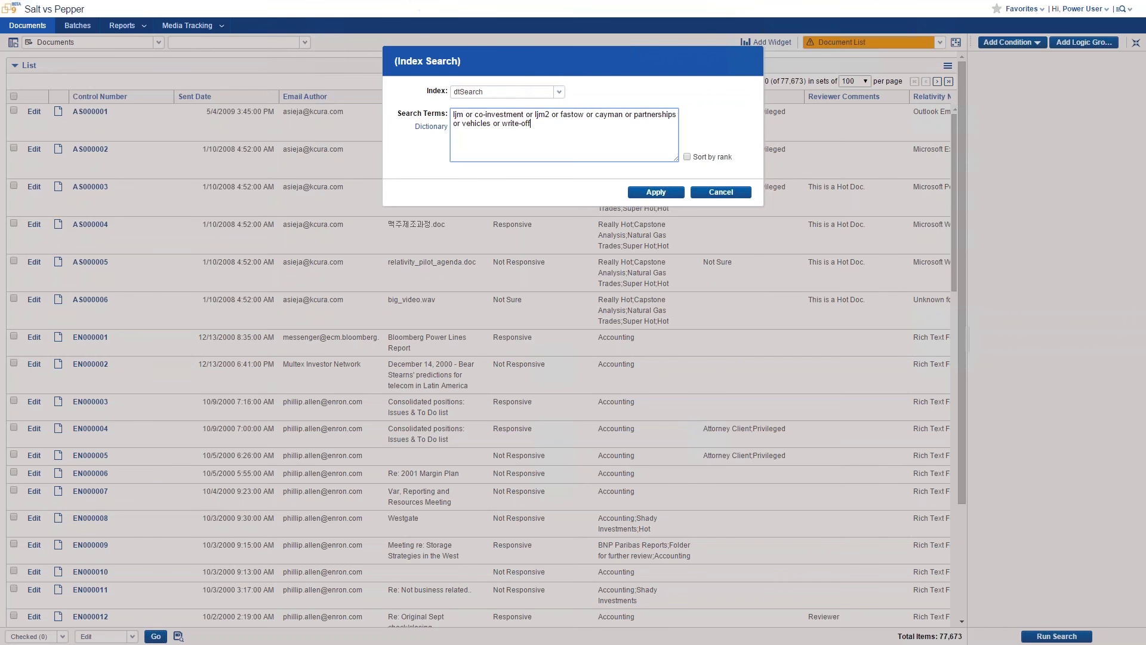
# - Append "or arrangement" to the search terms, apply the index search condition and run the search
pyautogui.write('or arm')
pyautogui.write('a')
pyautogui.press('BackSpace')
pyautogui.press('BackSpace')
pyautogui.write('rangement')
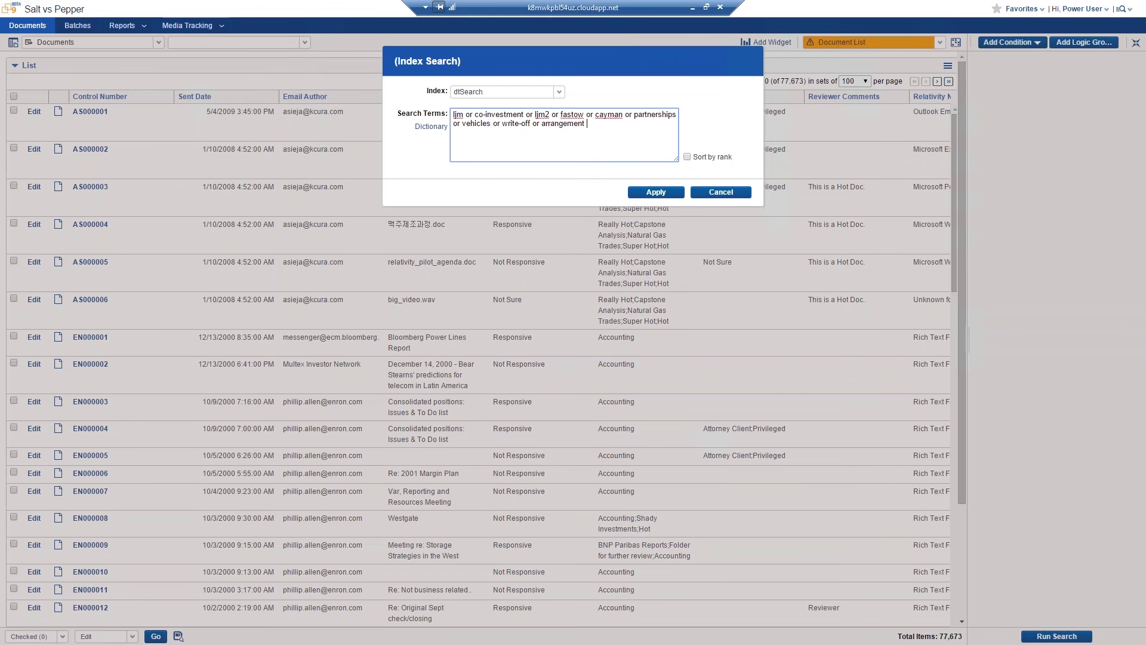
pyautogui.click(656, 191)
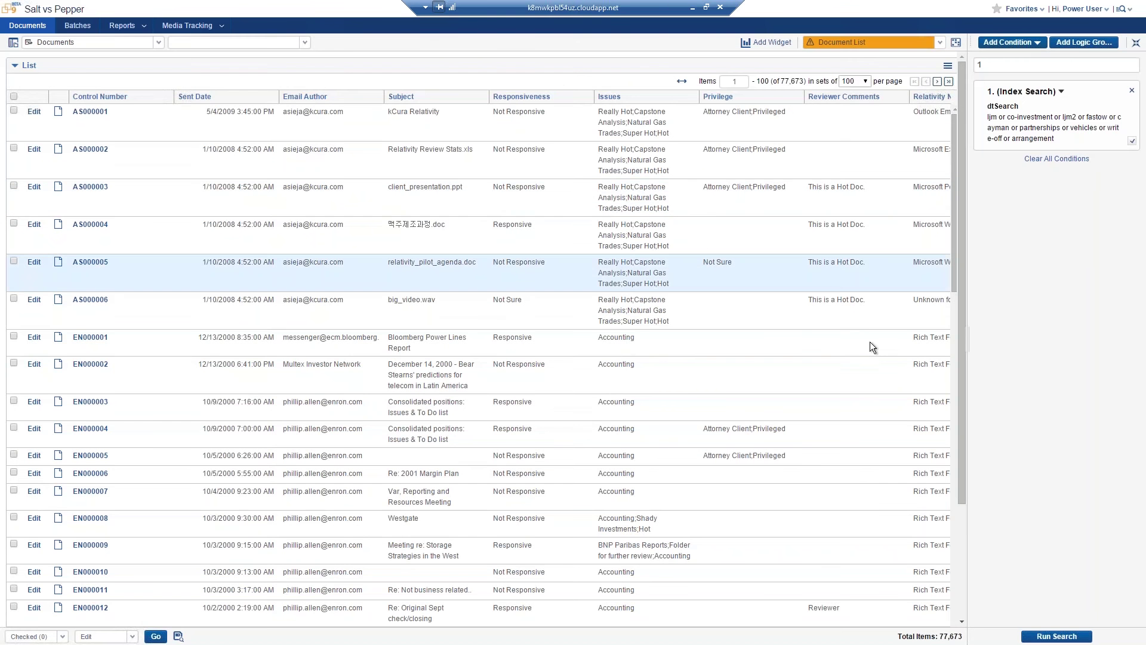
pyautogui.click(1053, 636)
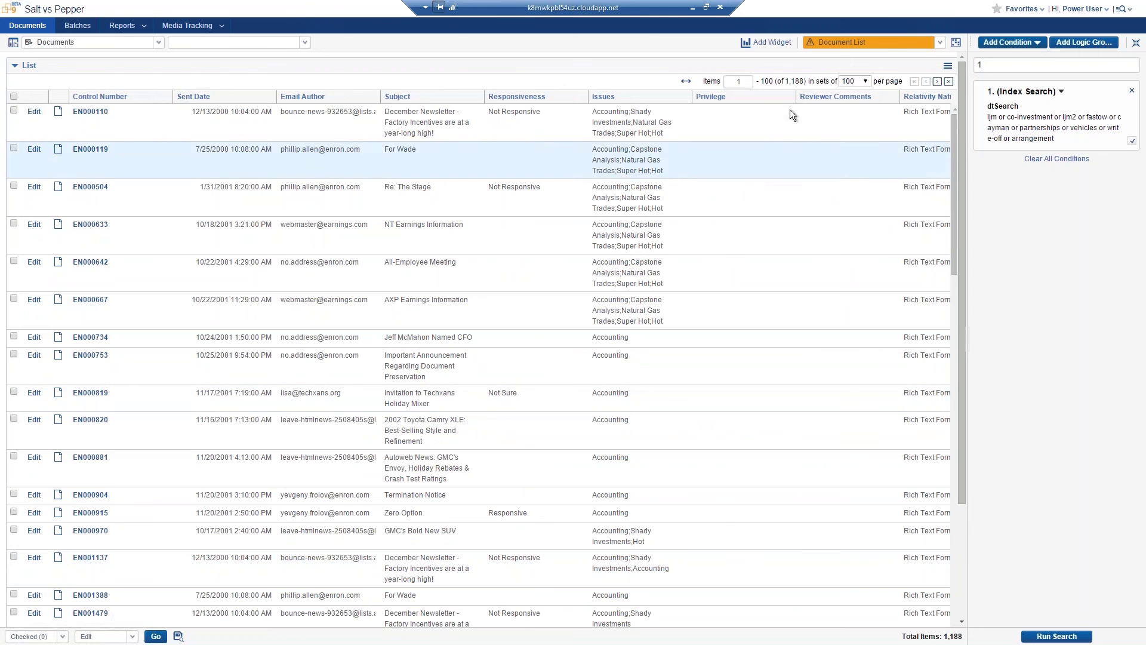
# - Add a pivot widget to the search results using the "Sent Date year/month" pivot profile
pyautogui.click(768, 42)
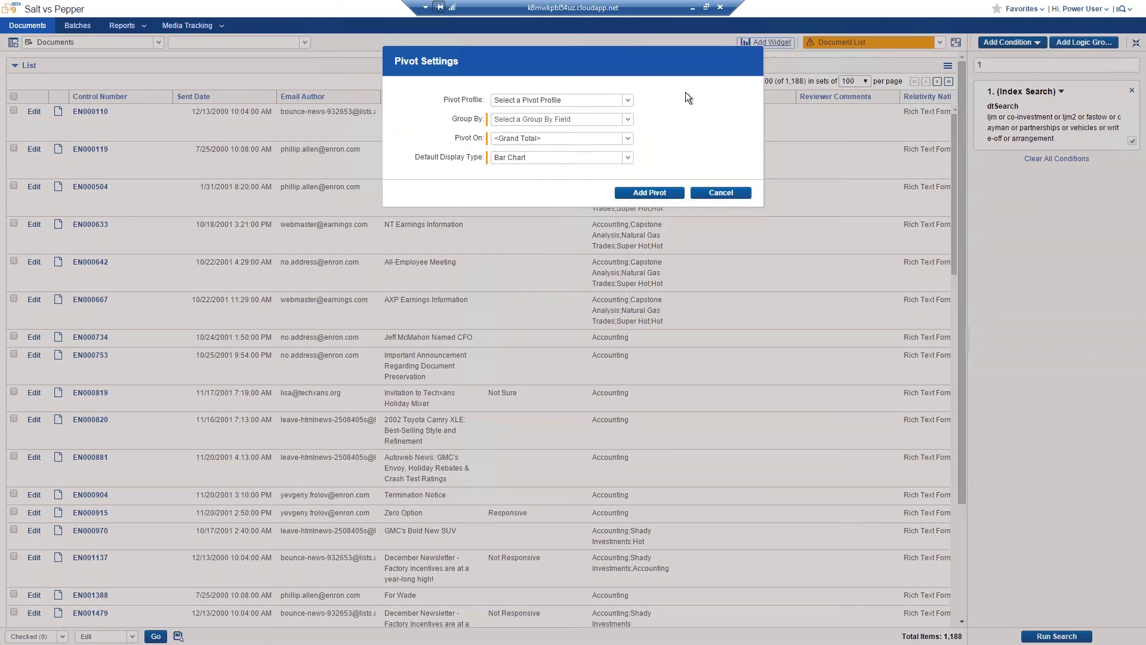
pyautogui.click(627, 100)
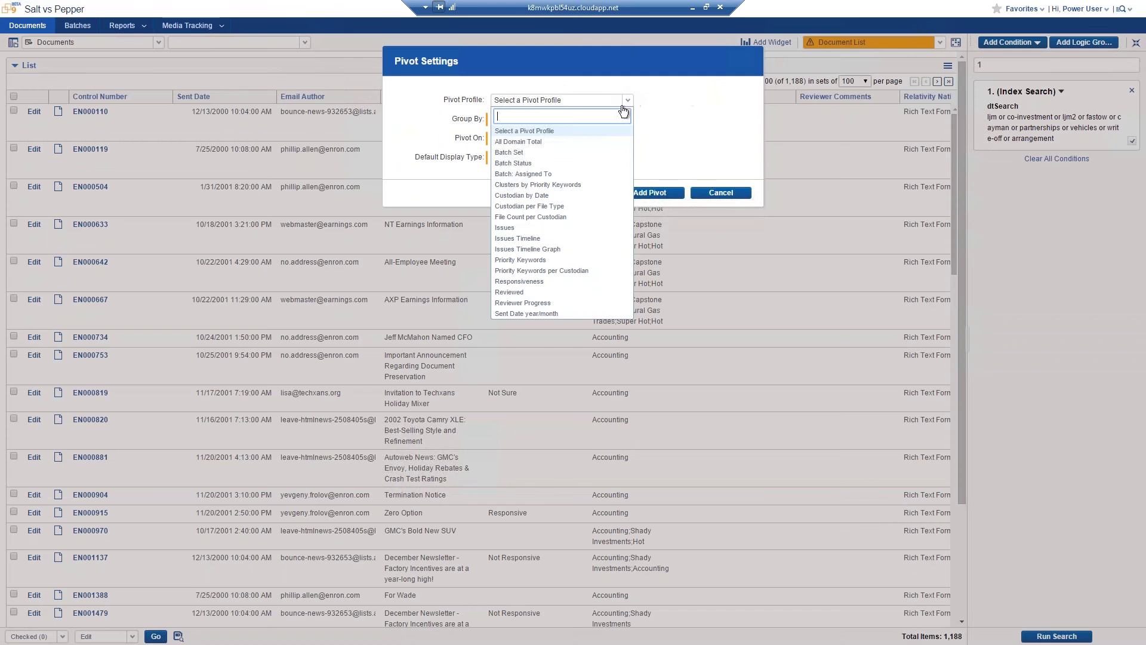
pyautogui.click(586, 313)
pyautogui.click(649, 193)
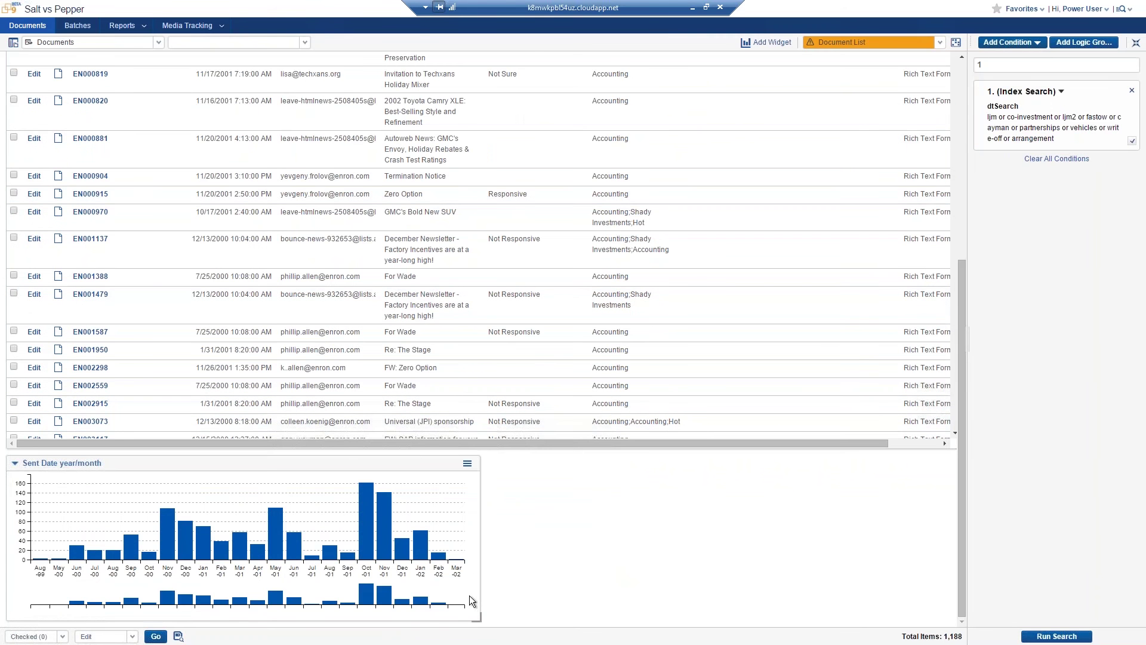
# - Widen the Sent Date year/month chart to the full width of the list and move it above the document list
pyautogui.moveTo(479, 619); pyautogui.dragTo(955, 632)
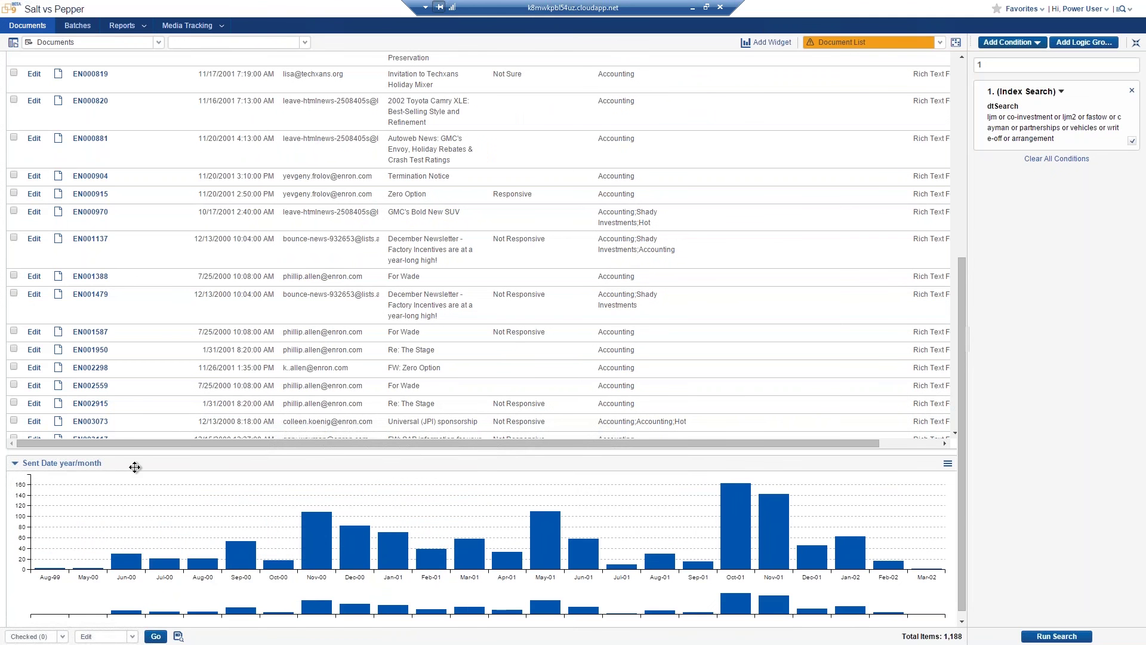
pyautogui.moveTo(136, 455); pyautogui.dragTo(165, 206)
pyautogui.scroll(5, 952, 225)
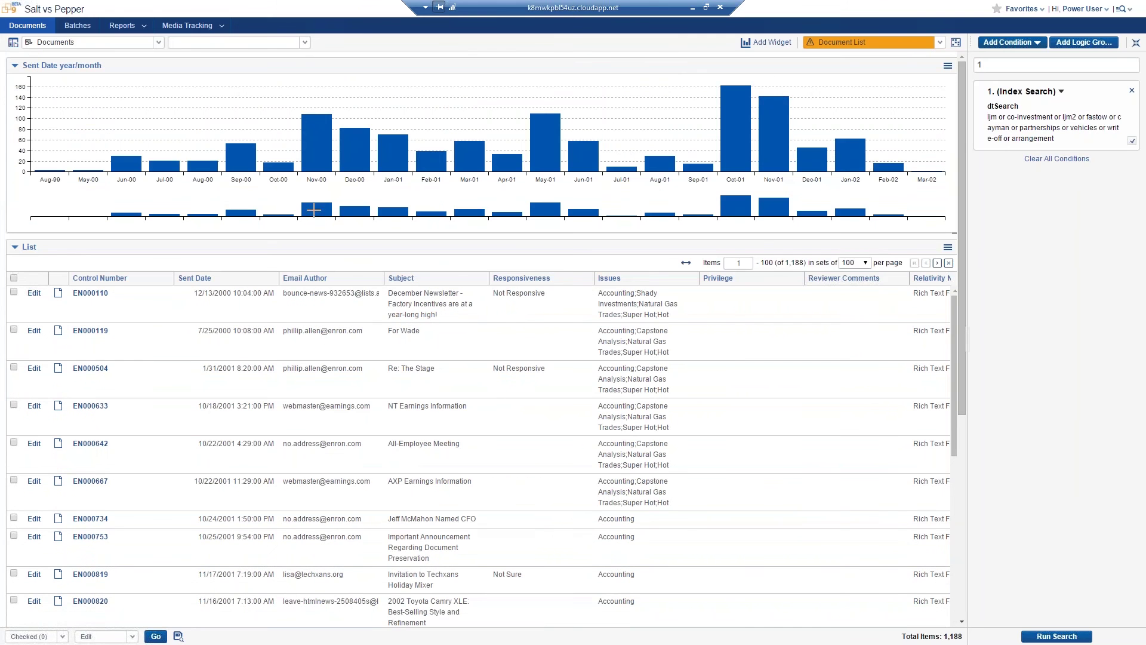
# - Filter the documents to those sent in June 2000 from the chart and open document EN299956
pyautogui.moveTo(123, 171)
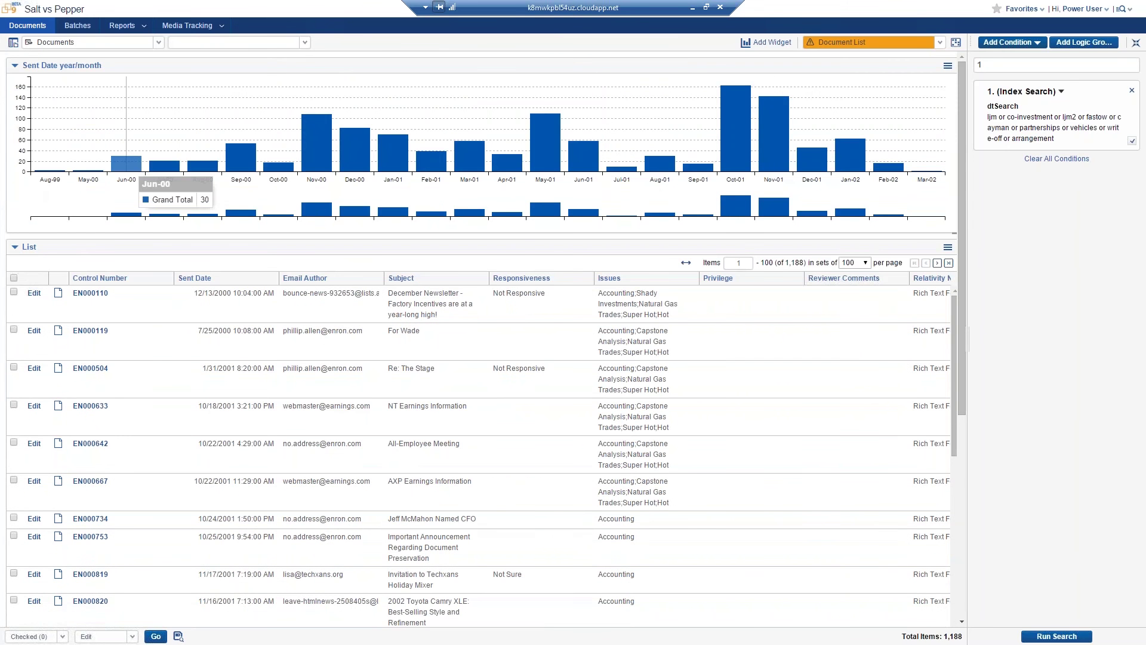
pyautogui.click(124, 170)
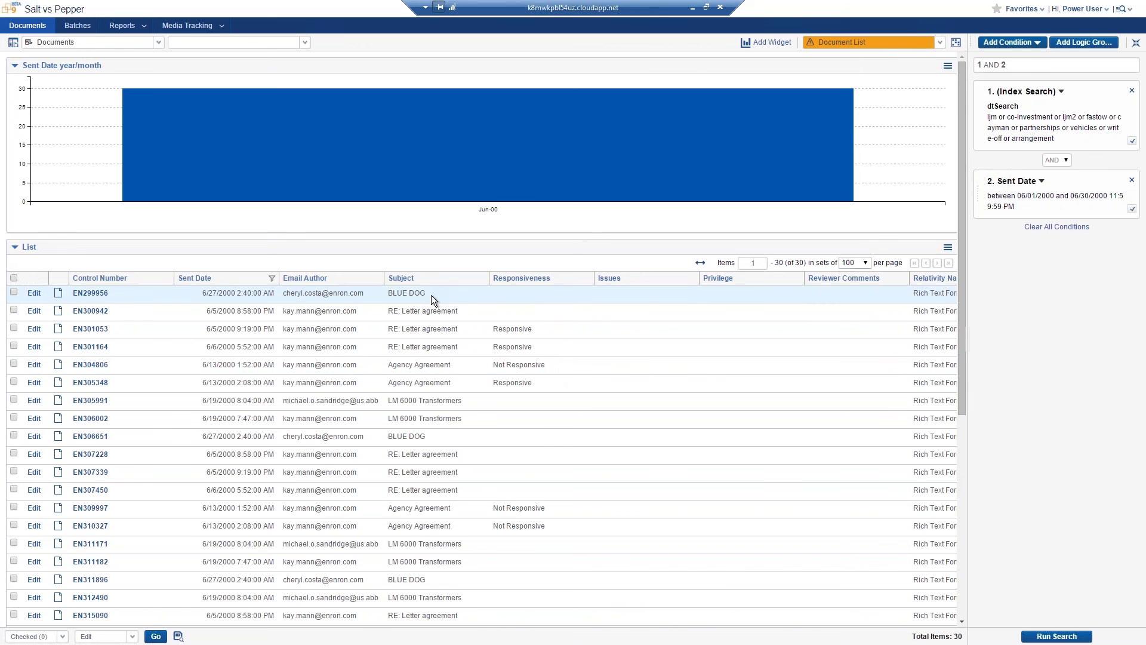
pyautogui.click(90, 292)
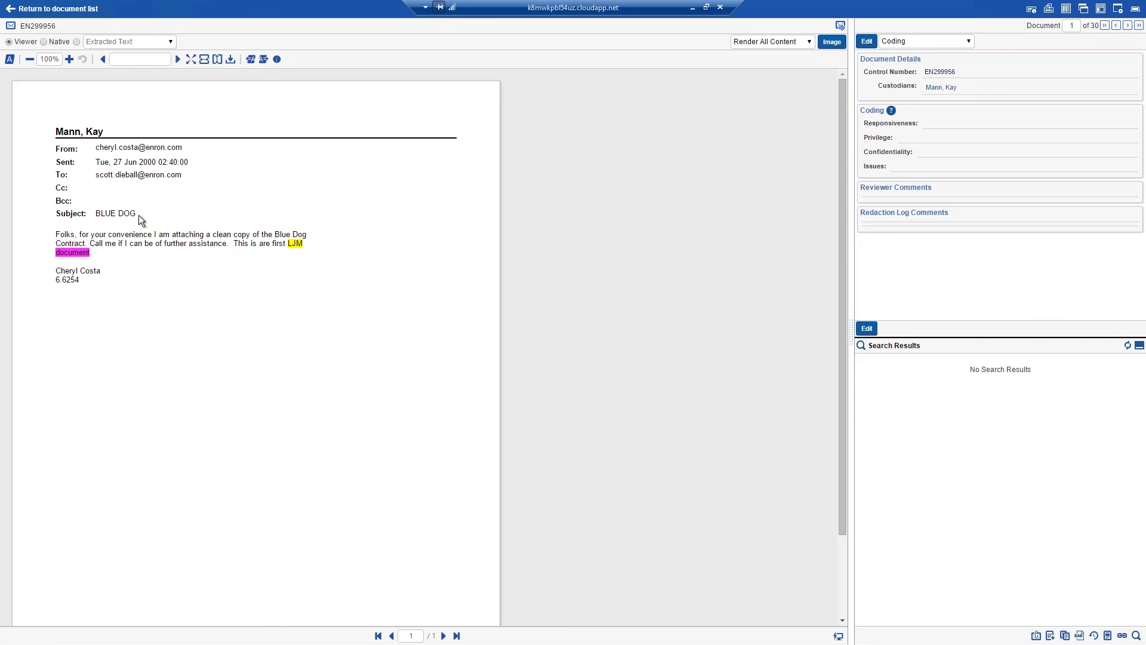
# - Run a Relativity Analytics concept search on the email body text from "Blue Dog Contract" through the sender's signature
pyautogui.moveTo(274, 235)
pyautogui.mouseDown()
pyautogui.moveTo(308, 251)
pyautogui.moveTo(102, 276)
pyautogui.mouseUp()
pyautogui.rightClick(270, 246)
pyautogui.moveTo(301, 273)
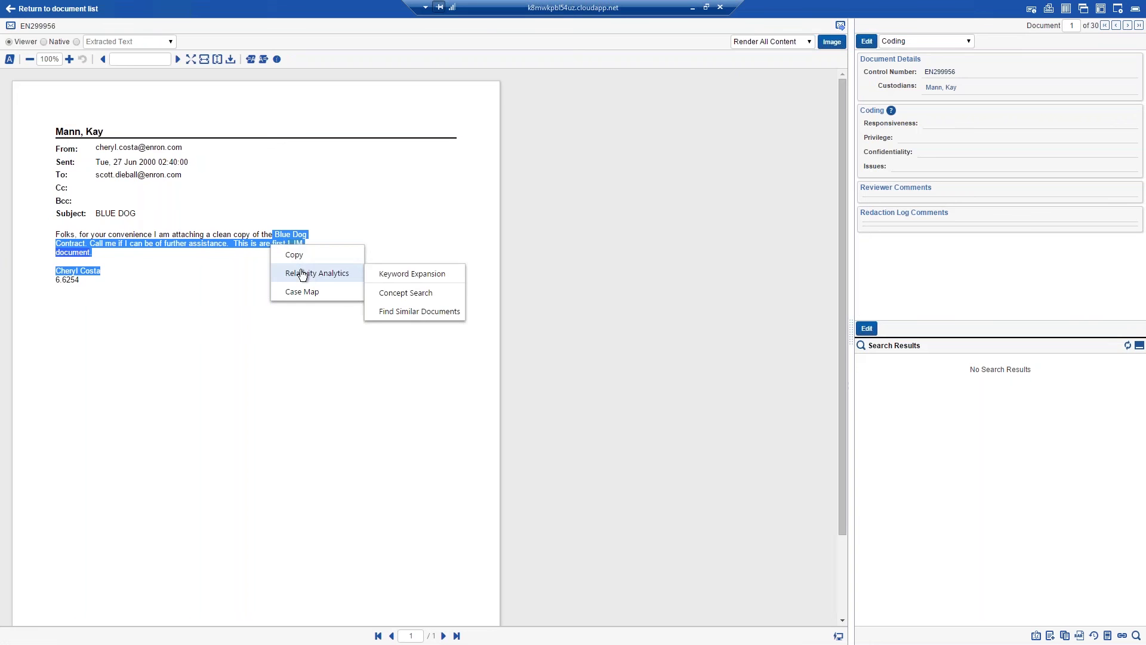
pyautogui.click(393, 294)
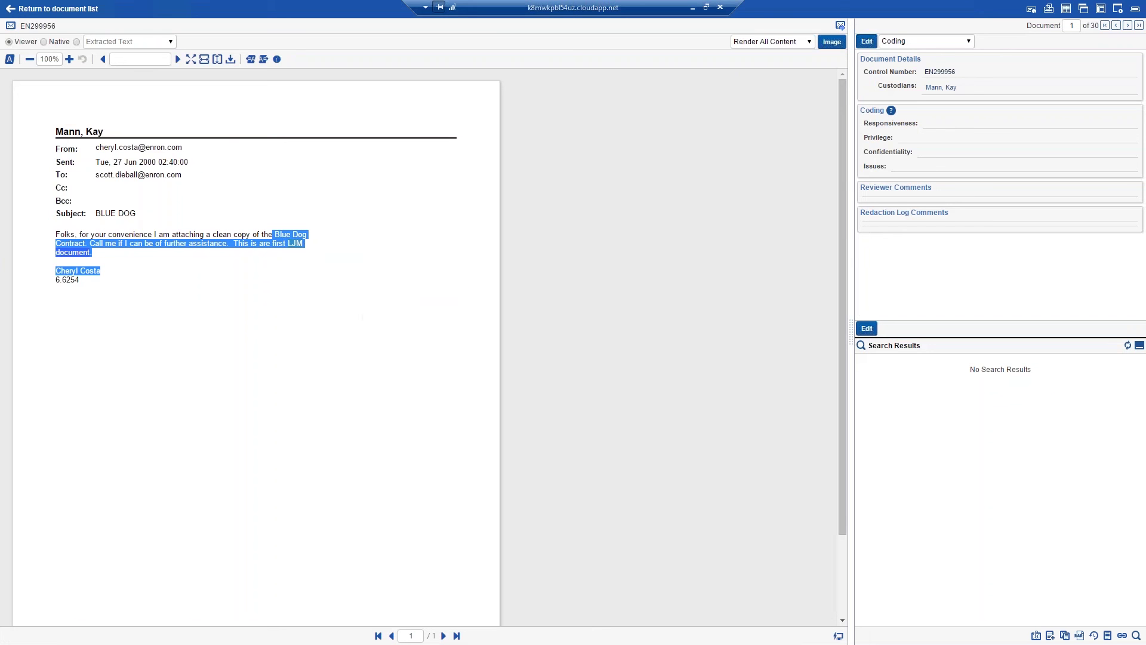
pyautogui.rightClick(292, 245)
pyautogui.moveTo(338, 273)
pyautogui.click(418, 293)
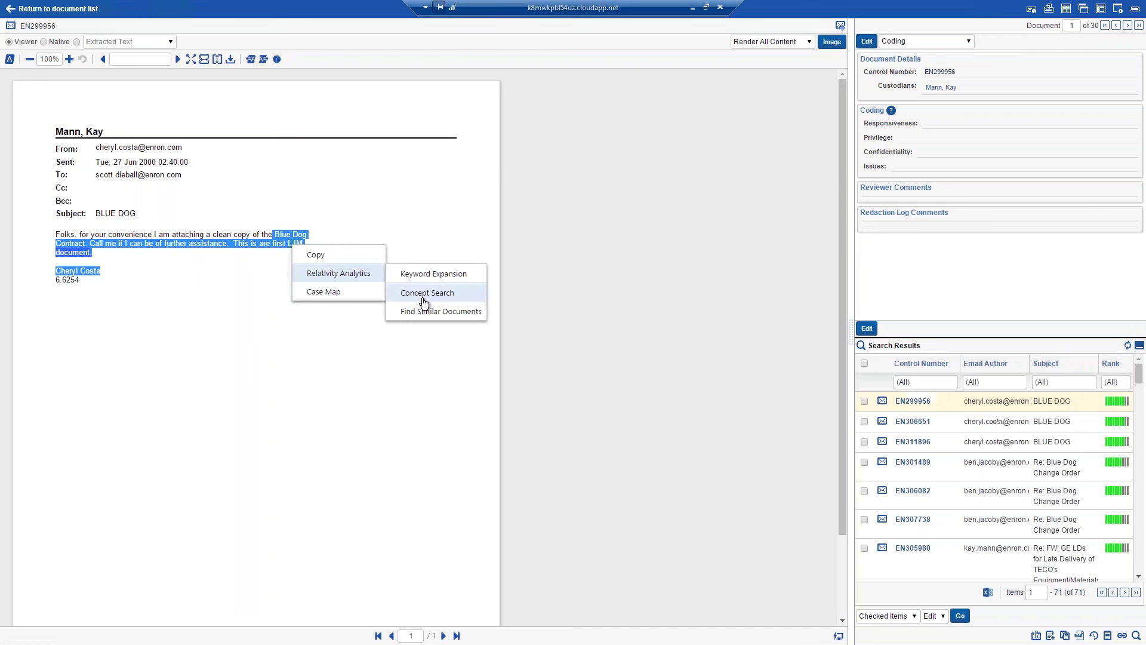
pyautogui.click(742, 402)
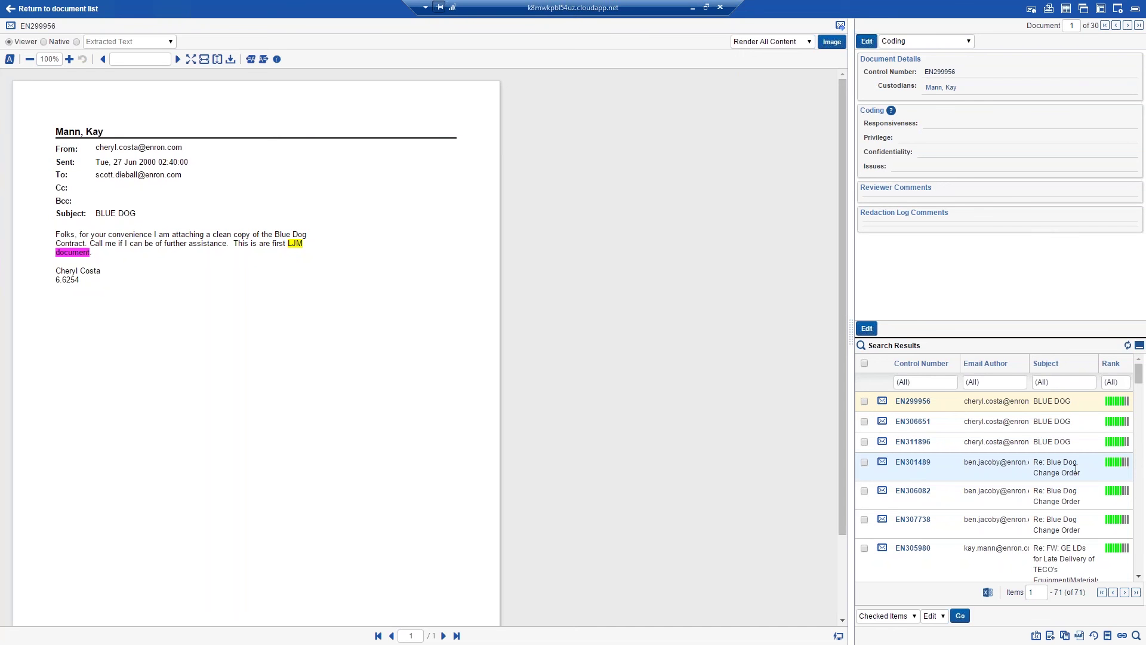
# - Open the "Re: Blue Dog Change Order" email EN301489 from the search results and step through its highlighted terms up to LJM2
pyautogui.click(913, 463)
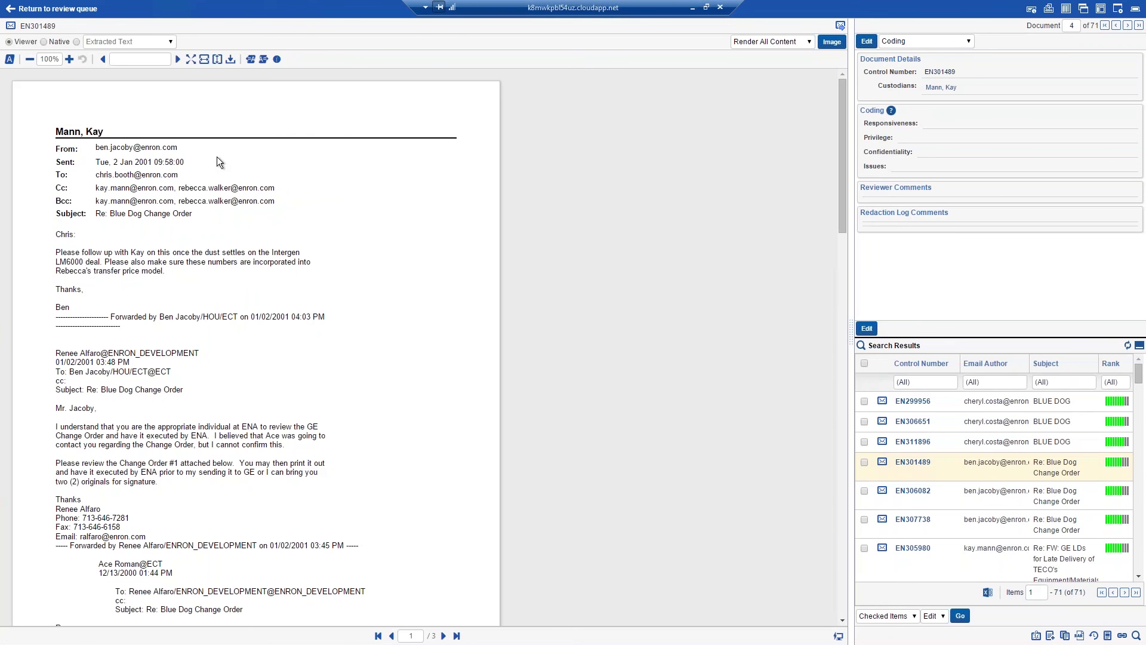
pyautogui.click(264, 60)
pyautogui.click(264, 60)
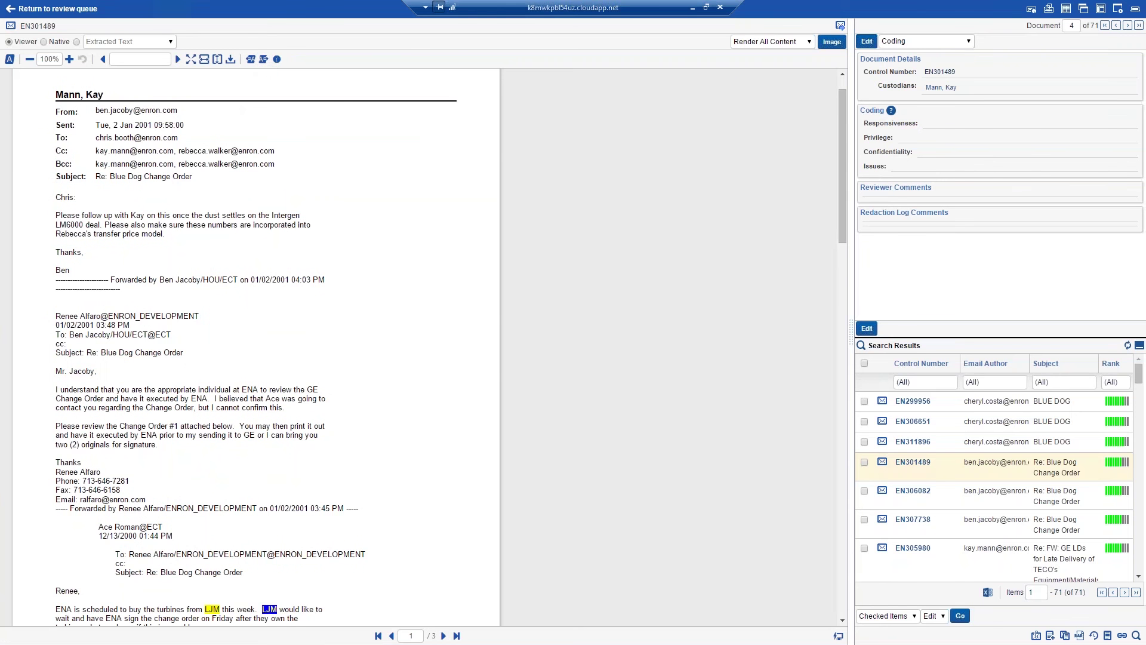
pyautogui.scroll(-5, 285, 242)
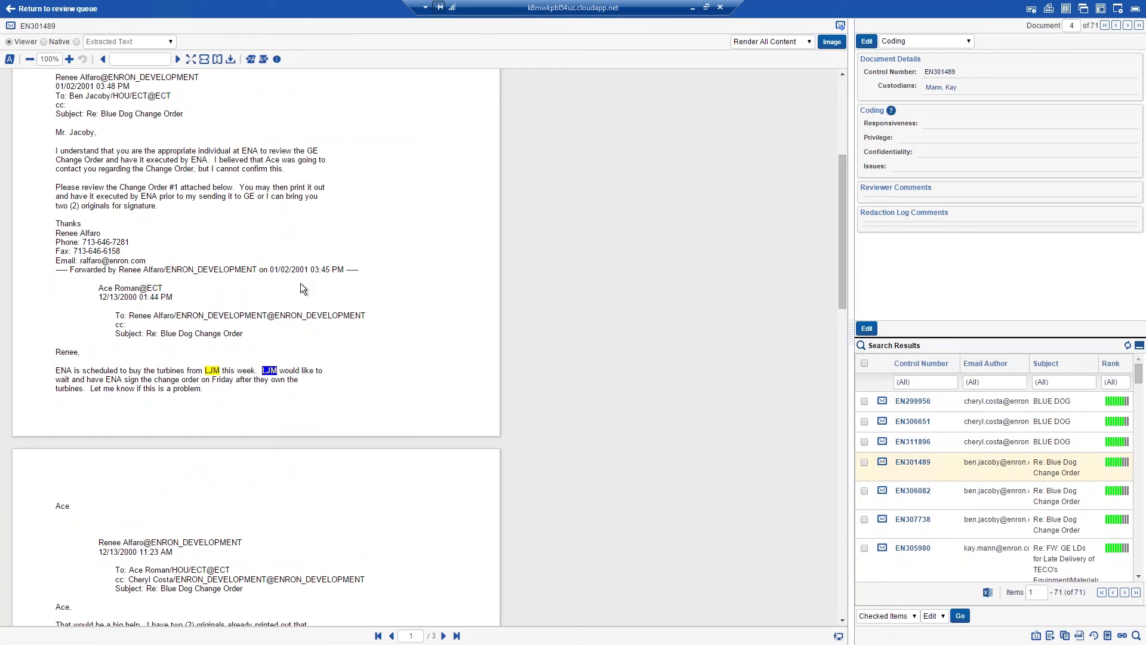
pyautogui.click(263, 59)
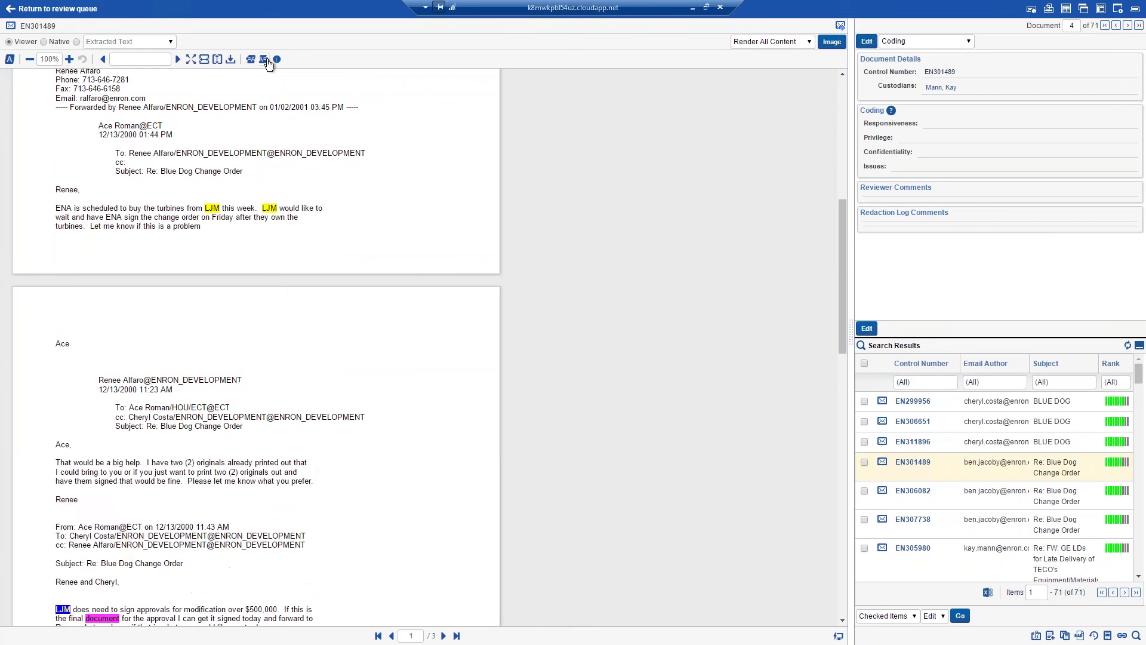
pyautogui.click(264, 60)
pyautogui.scroll(-3, 288, 411)
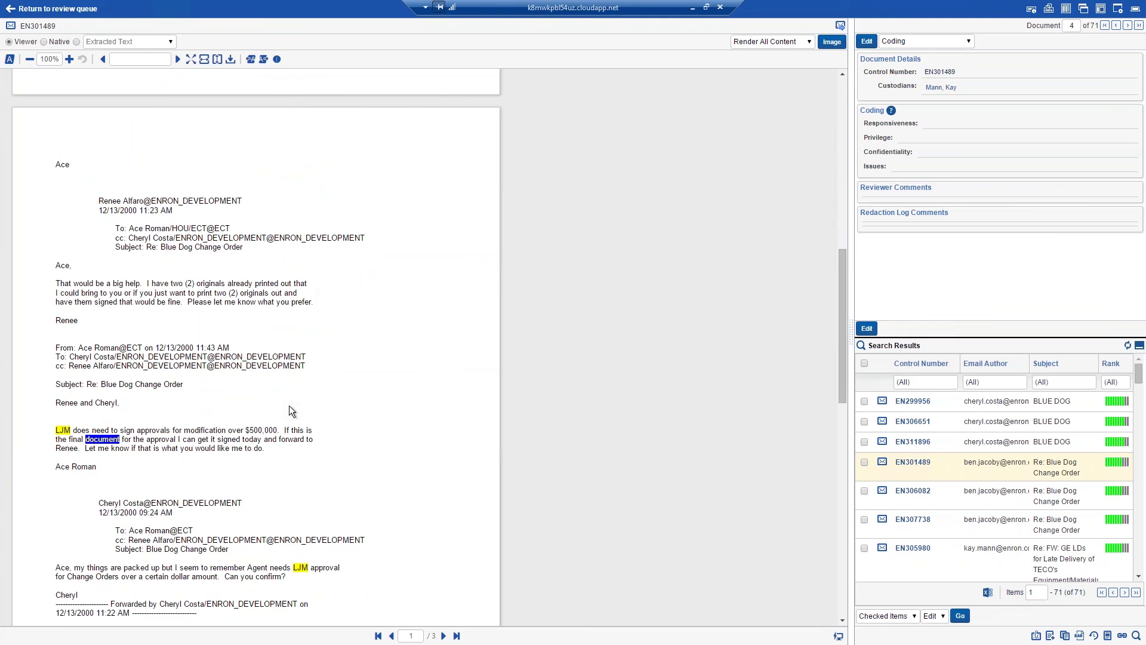
pyautogui.click(263, 60)
pyautogui.click(264, 60)
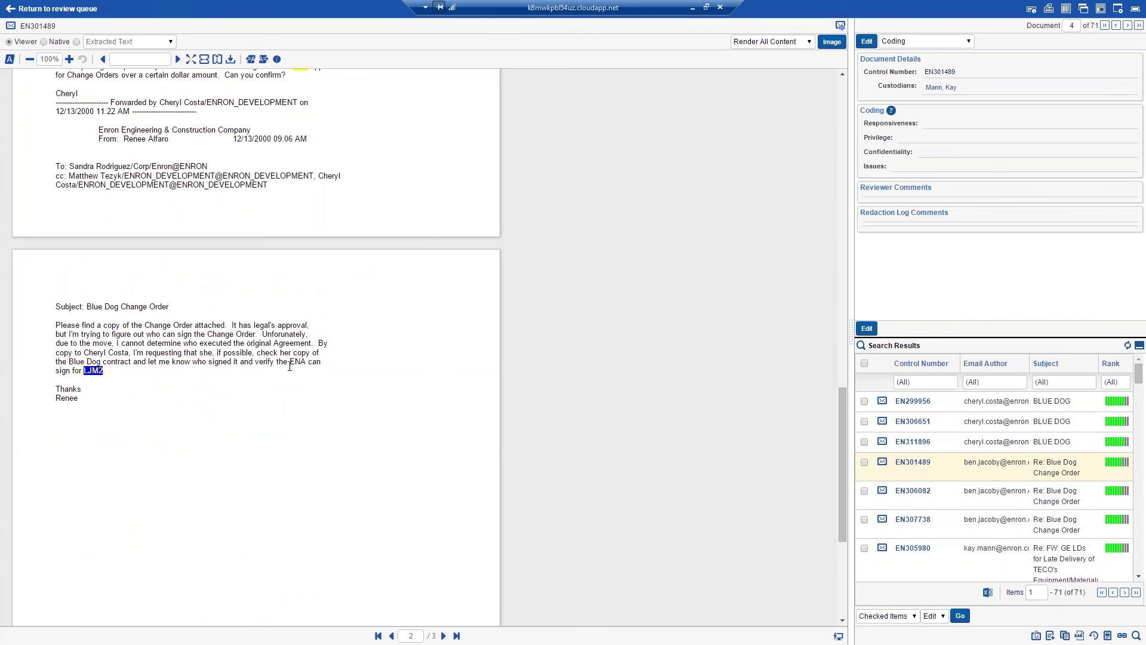
pyautogui.rightClick(383, 351)
pyautogui.moveTo(412, 382)
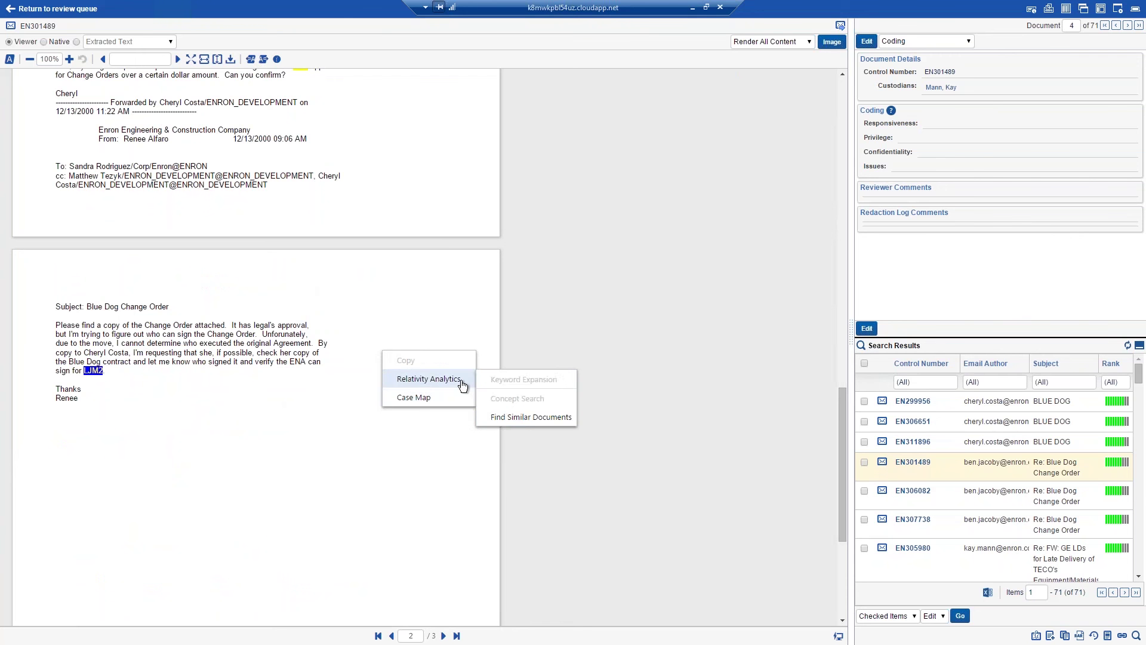
pyautogui.click(345, 380)
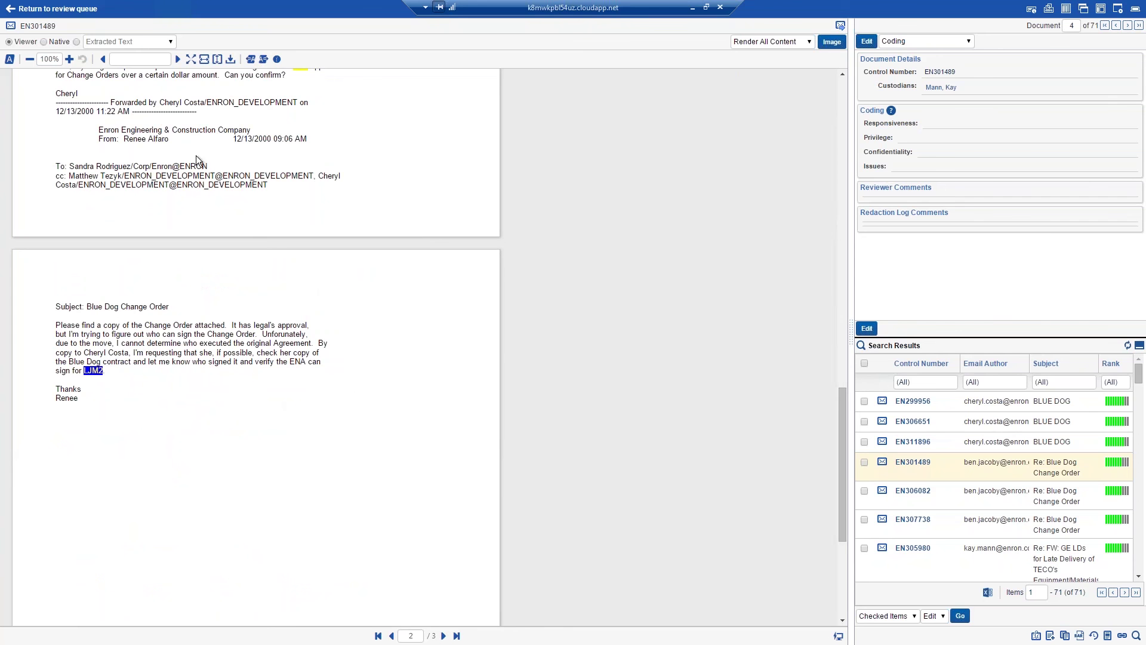
# - Return to the document list and add a Custodians condition matching any of these: the custodian of the email just reviewed
pyautogui.click(57, 8)
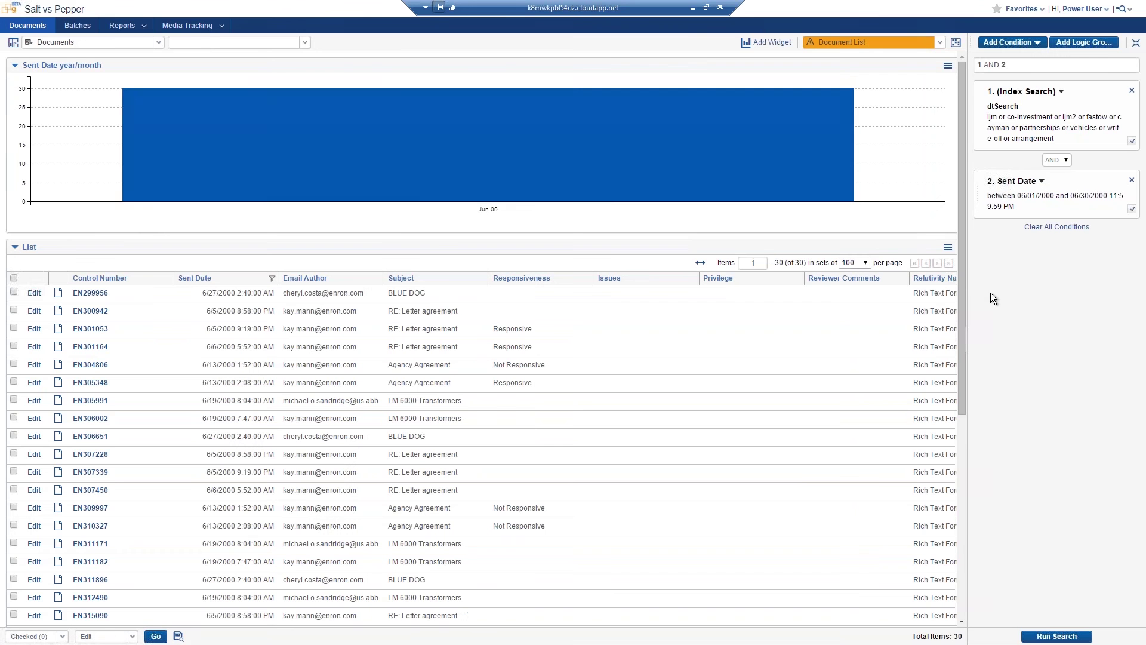
pyautogui.click(1026, 44)
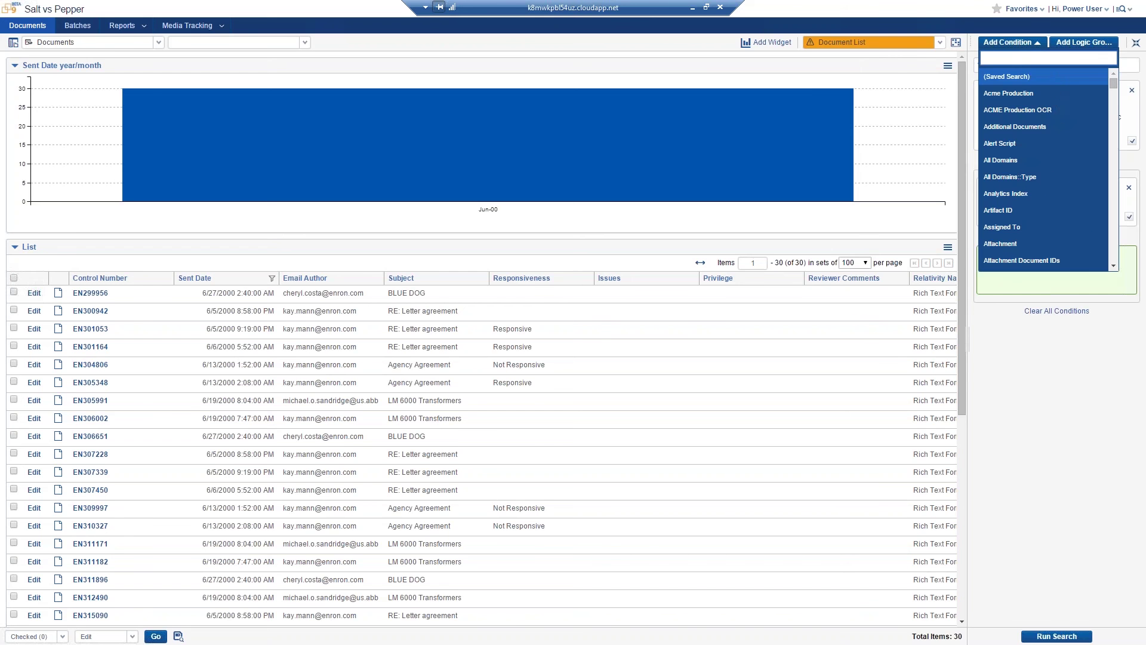
pyautogui.write('cus')
pyautogui.click(1009, 93)
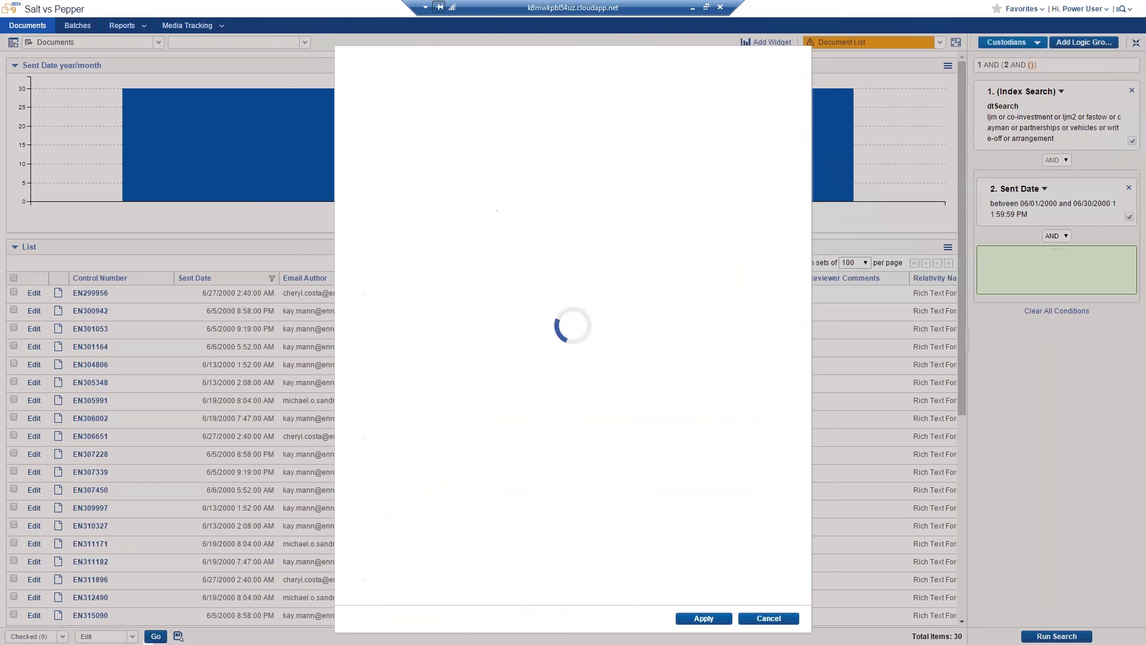
pyautogui.click(391, 342)
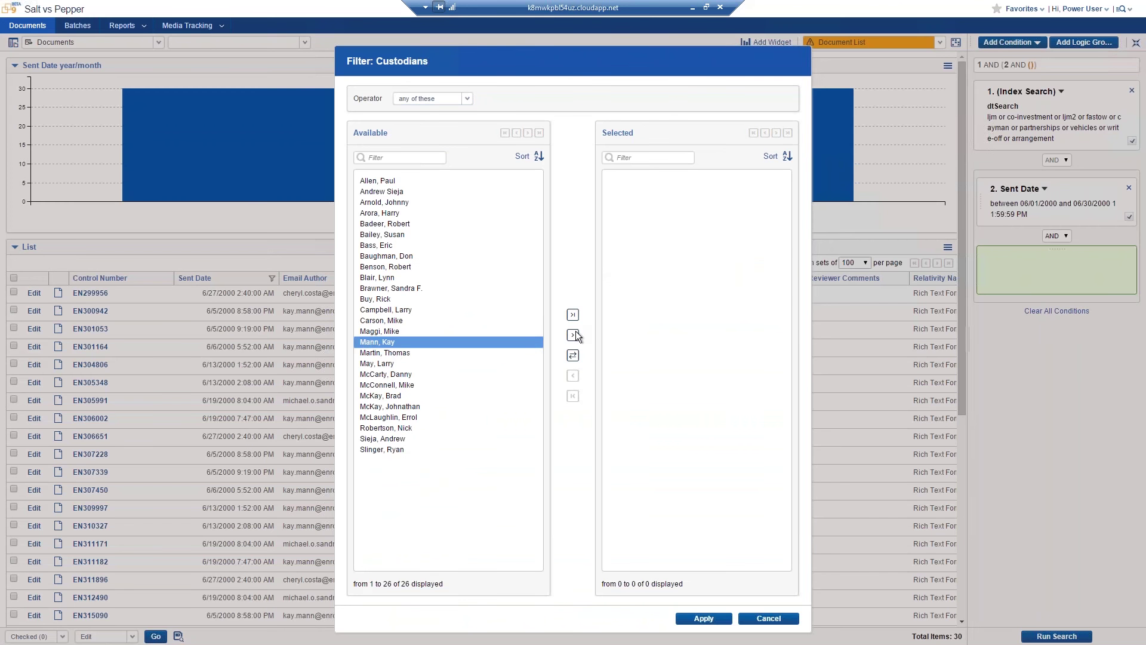
pyautogui.click(573, 334)
pyautogui.click(705, 618)
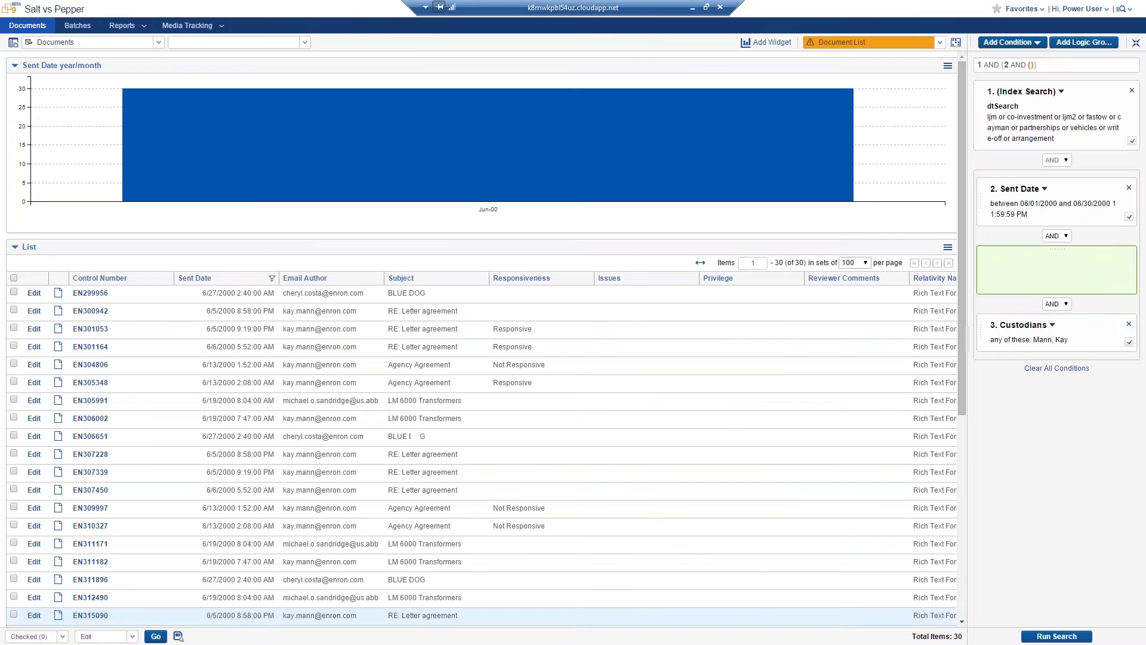
# - Group the Custodians condition with the Sent Date condition, join the two with OR, and run the search
pyautogui.moveTo(982, 331); pyautogui.dragTo(994, 252)
pyautogui.moveTo(988, 198); pyautogui.dragTo(1051, 245)
pyautogui.click(1052, 244)
pyautogui.click(1057, 261)
pyautogui.click(1046, 636)
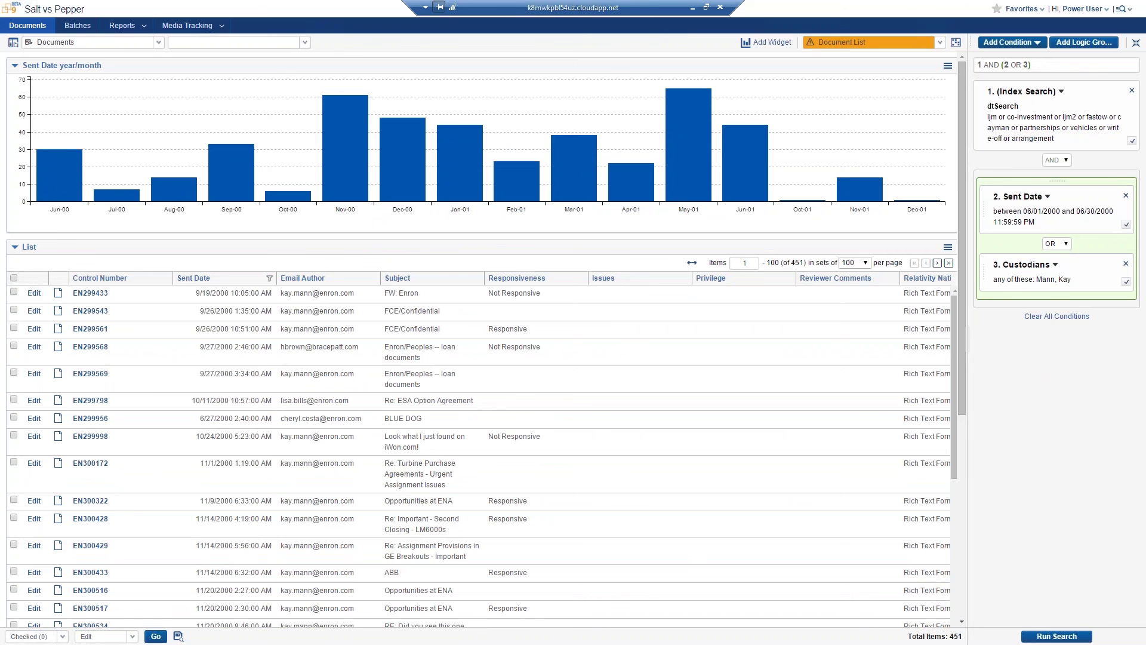
# - Create a saved search from the current conditions, named Blue Dog, with the owner set to Public
pyautogui.click(178, 635)
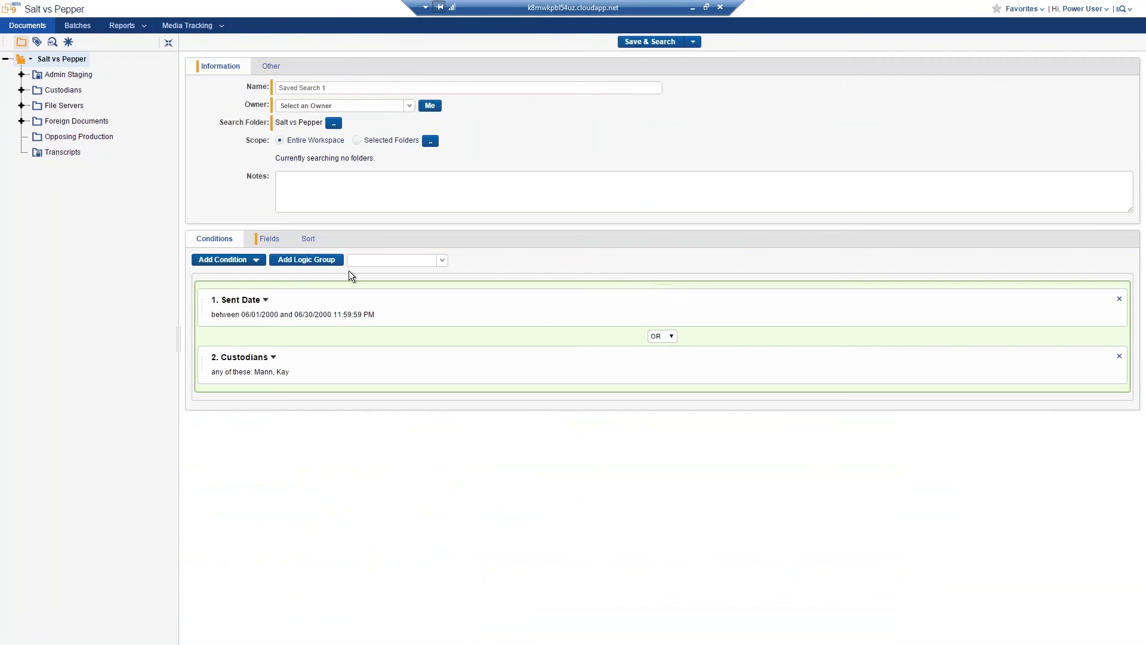
pyautogui.tripleClick(317, 88)
pyautogui.write('Blue Dog')
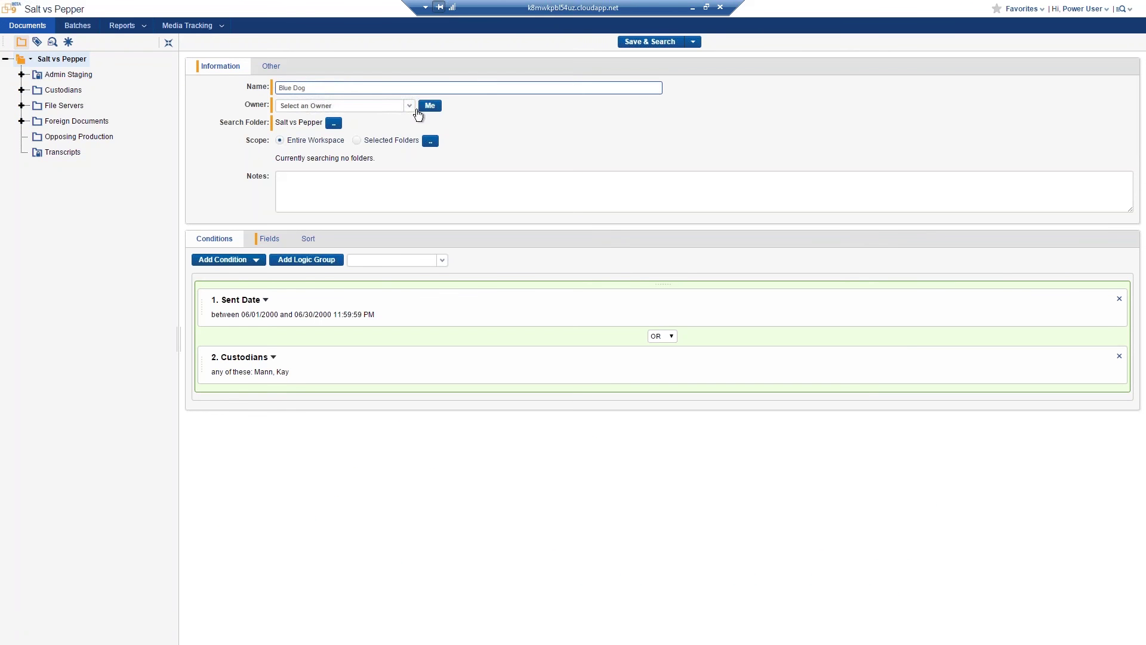
pyautogui.click(407, 107)
pyautogui.click(389, 123)
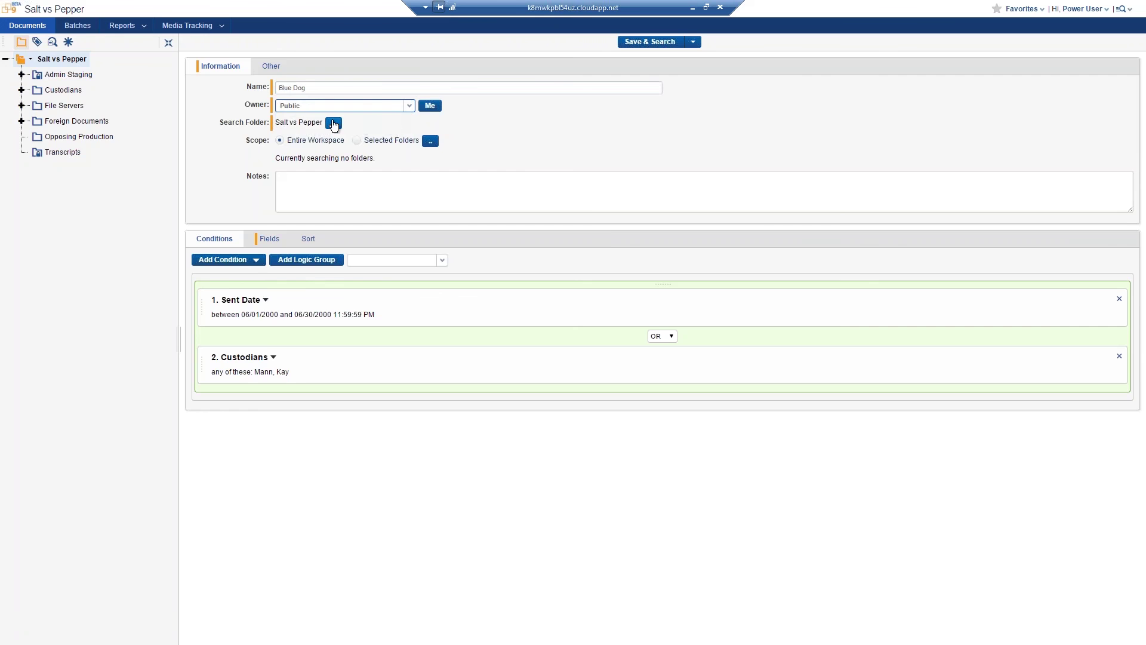
# - Set the search folder of the Blue Dog search to My Searches and save the search
pyautogui.click(334, 123)
pyautogui.click(469, 139)
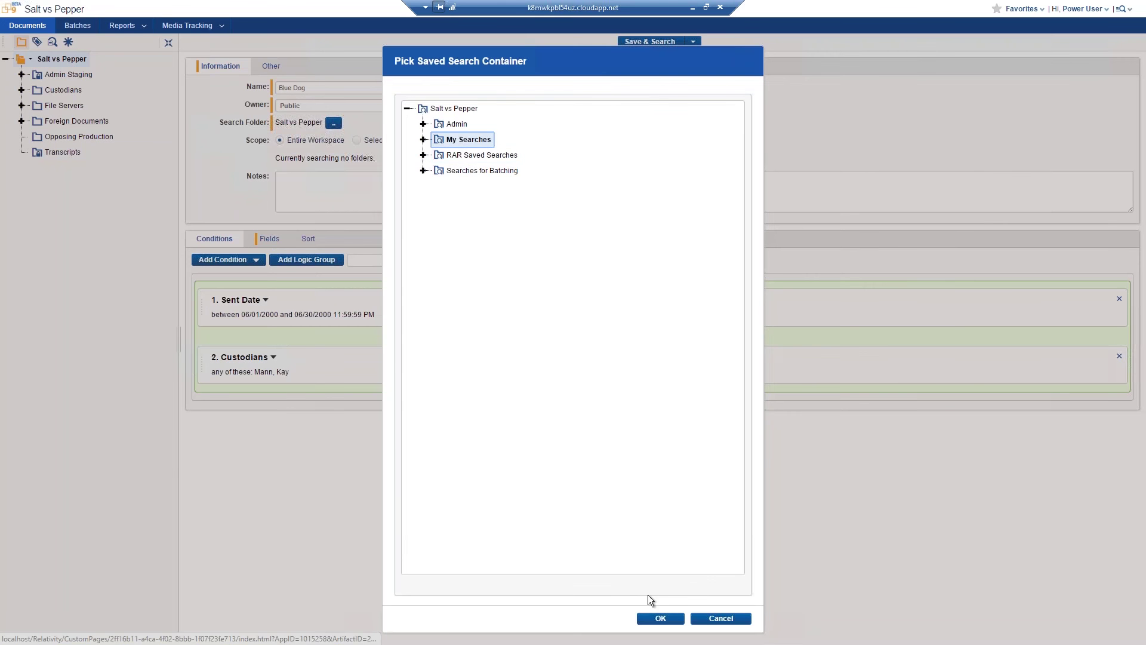
pyautogui.click(657, 618)
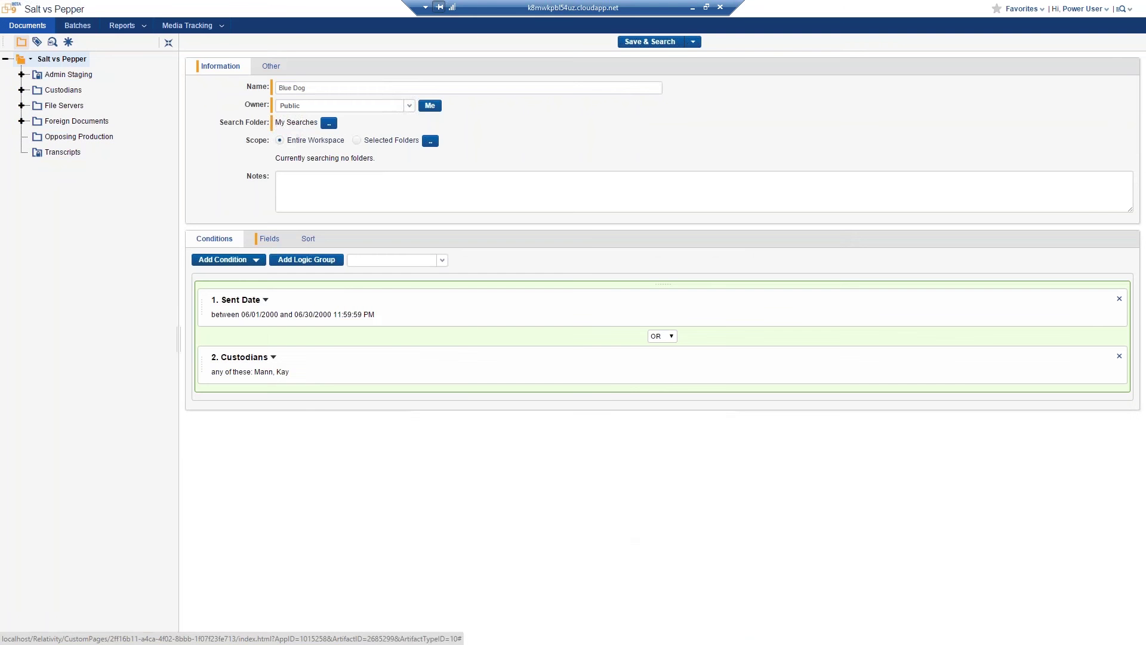
pyautogui.click(688, 45)
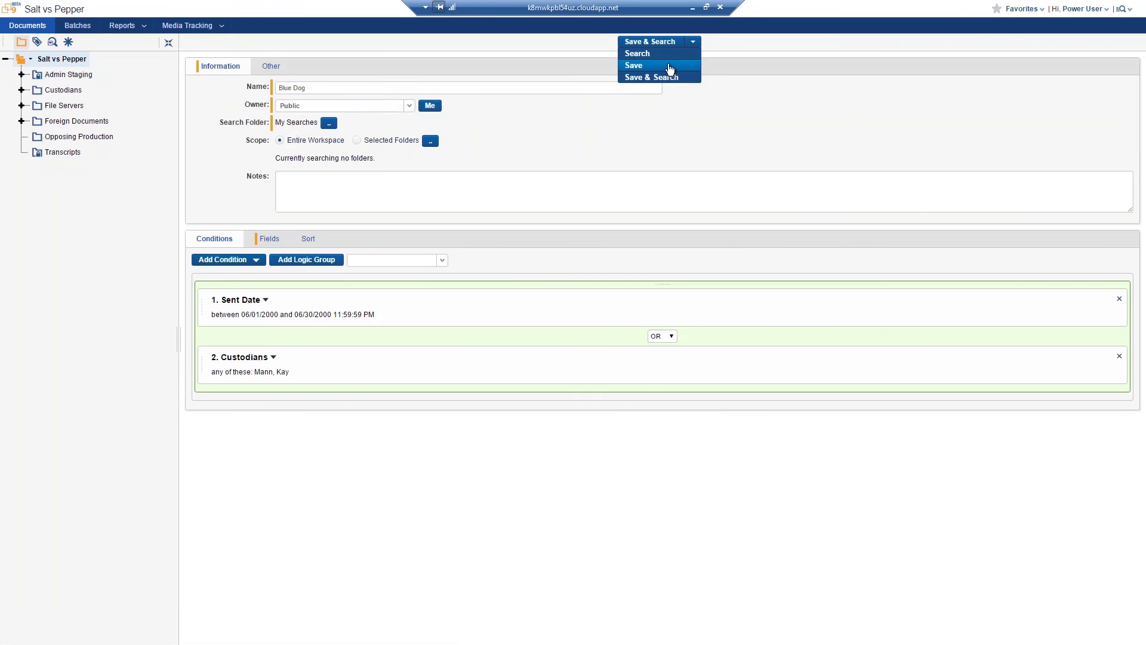